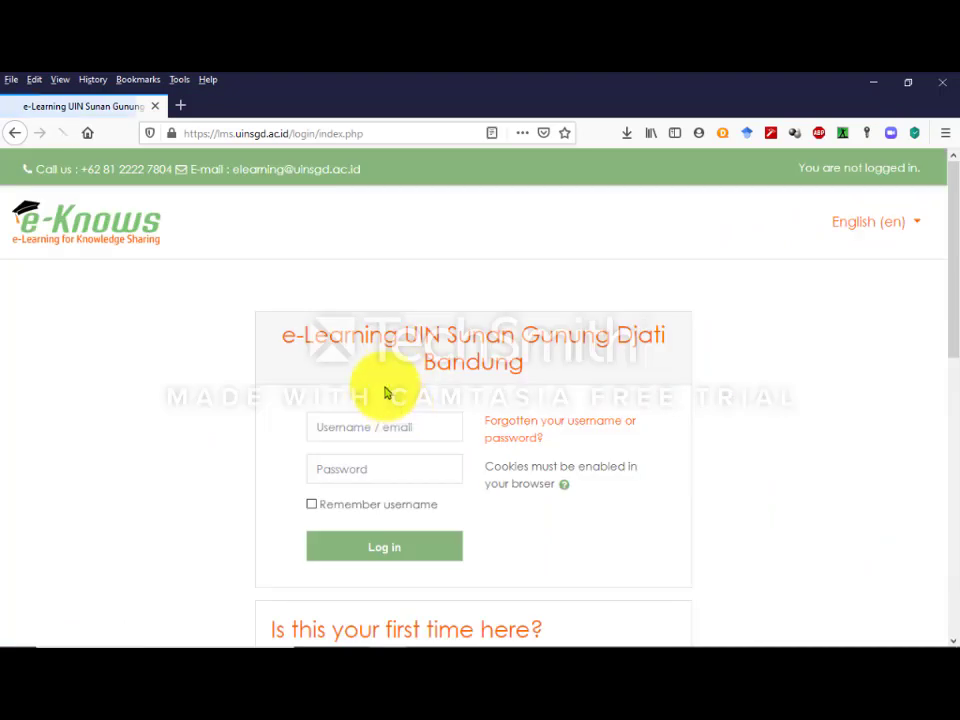
- Log in to the e-learning site by filling in the lecturer's saved username and account password
{"action": "scroll", "coordinate": [360, 390], "scroll_direction": "down", "scroll_amount": 1}
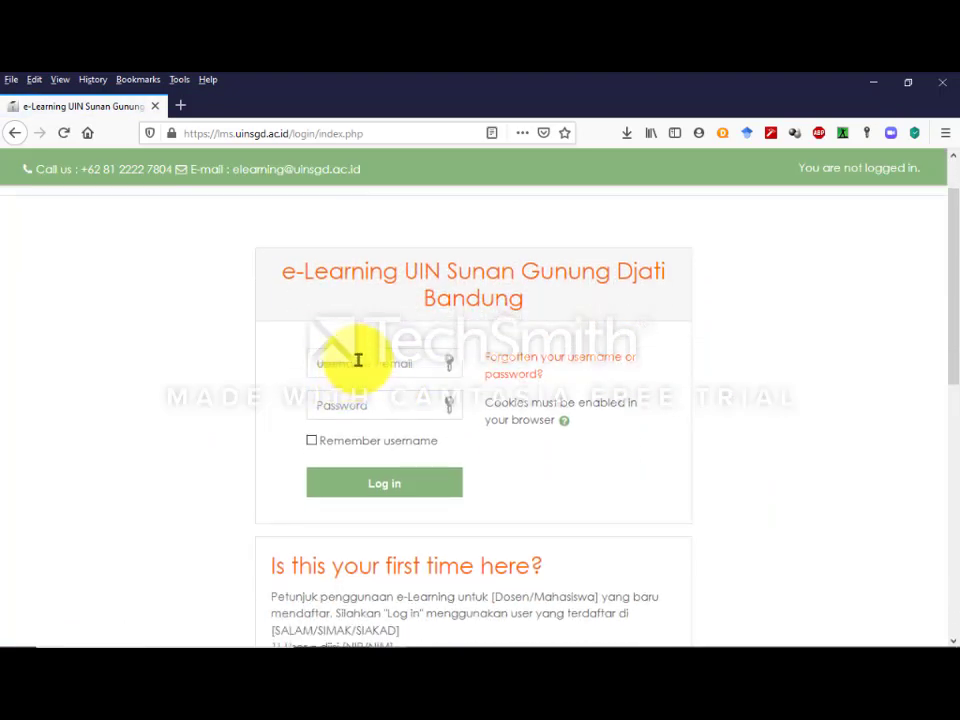
{"action": "scroll", "coordinate": [357, 368], "scroll_direction": "down", "scroll_amount": 3}
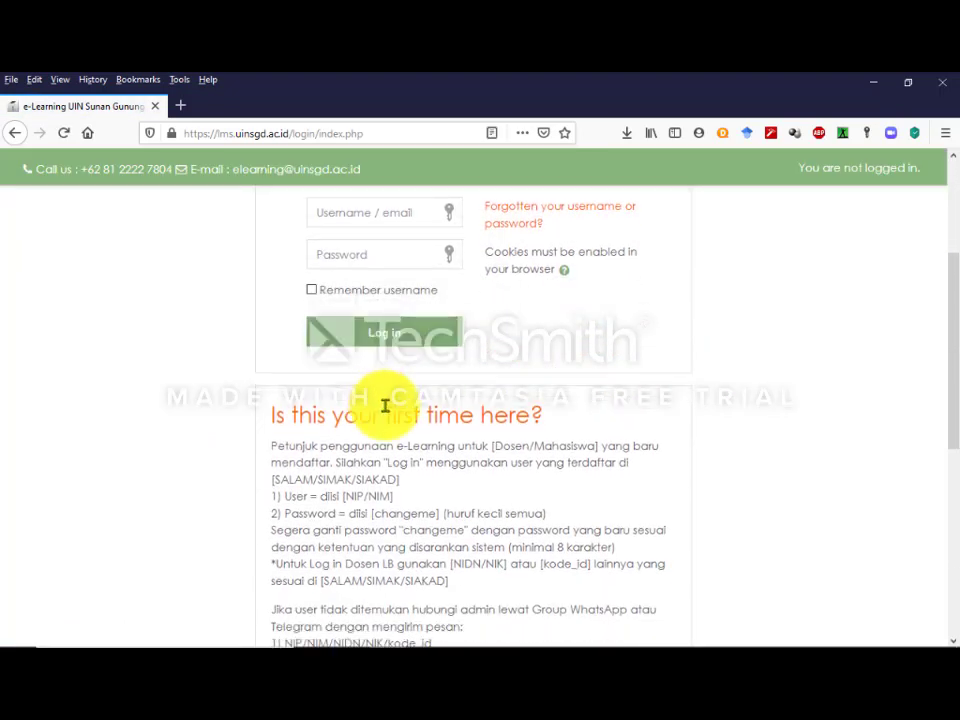
{"action": "scroll", "coordinate": [367, 456], "scroll_direction": "up", "scroll_amount": 3}
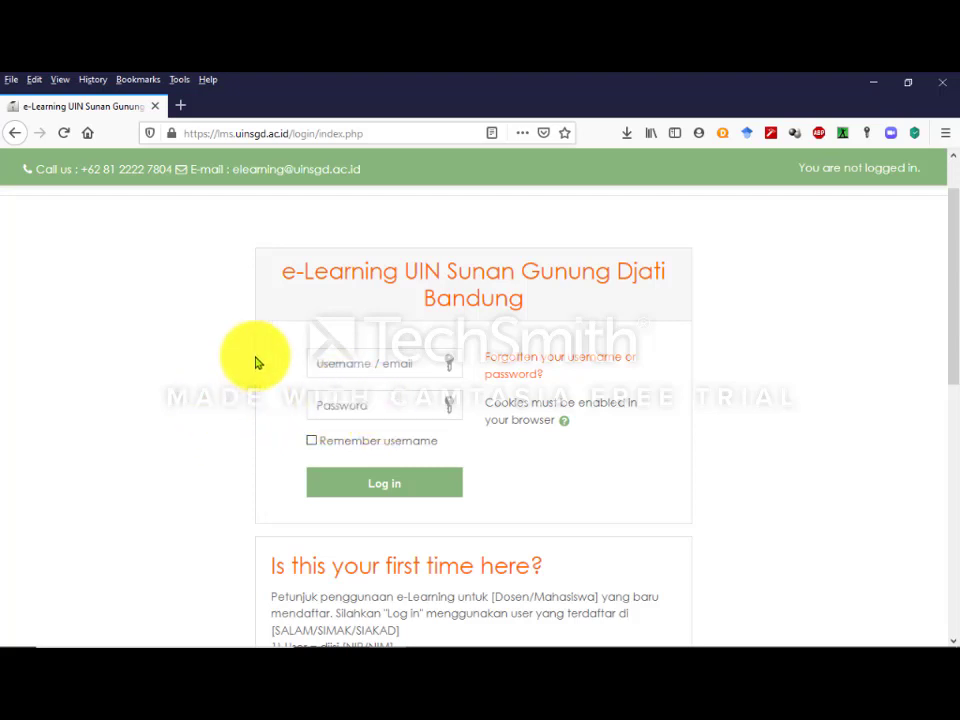
{"action": "scroll", "coordinate": [275, 372], "scroll_direction": "up", "scroll_amount": 1}
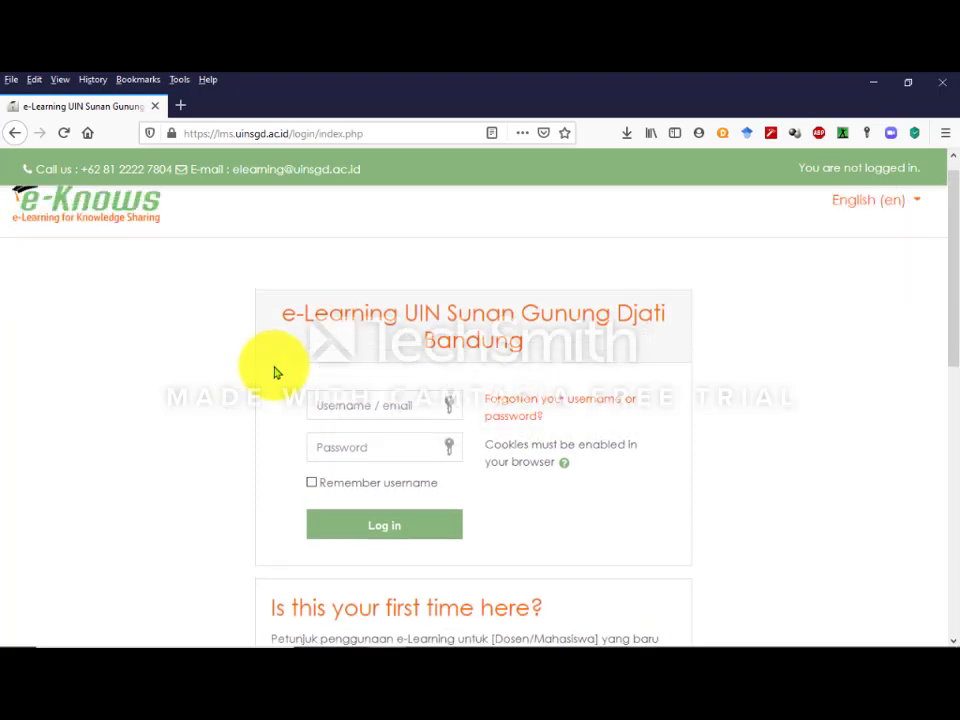
{"action": "scroll", "coordinate": [278, 374], "scroll_direction": "down", "scroll_amount": 1}
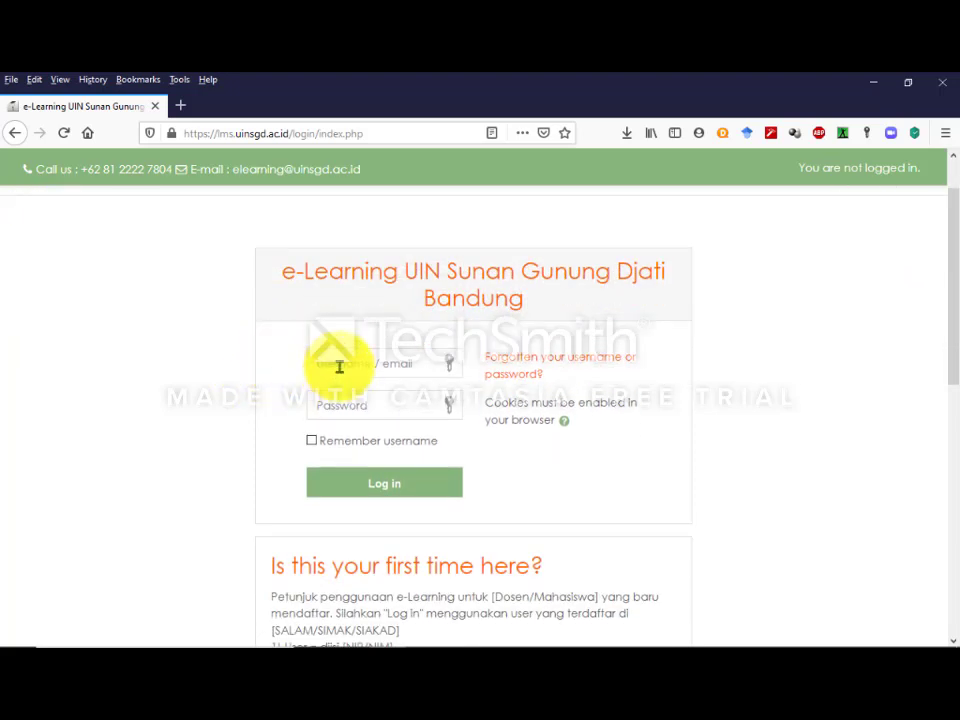
{"action": "left_click", "coordinate": [340, 366]}
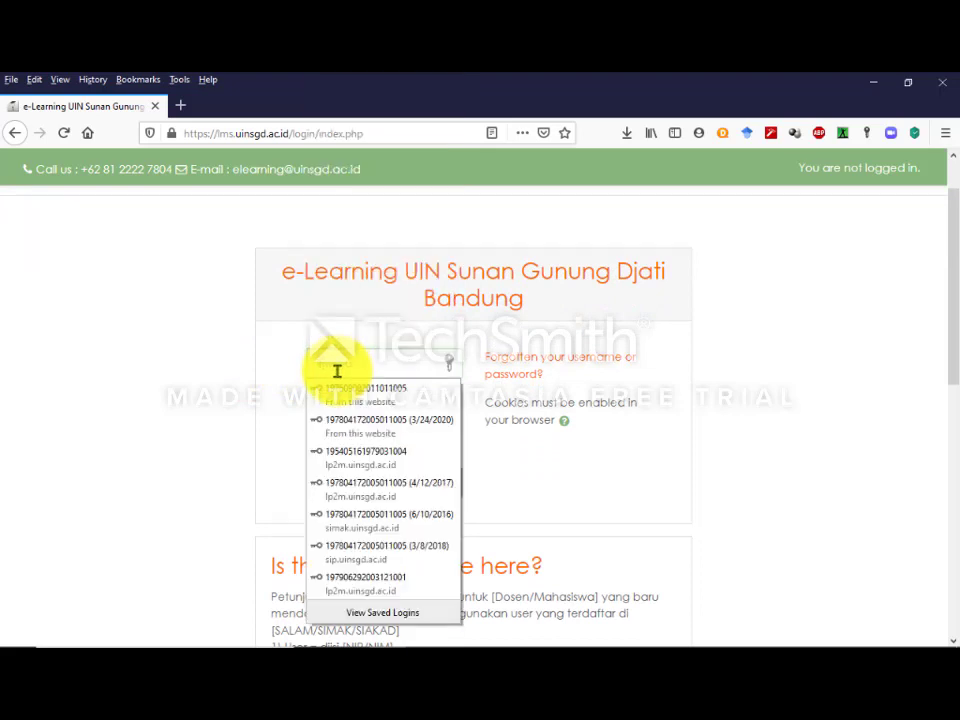
{"action": "left_click", "coordinate": [349, 424]}
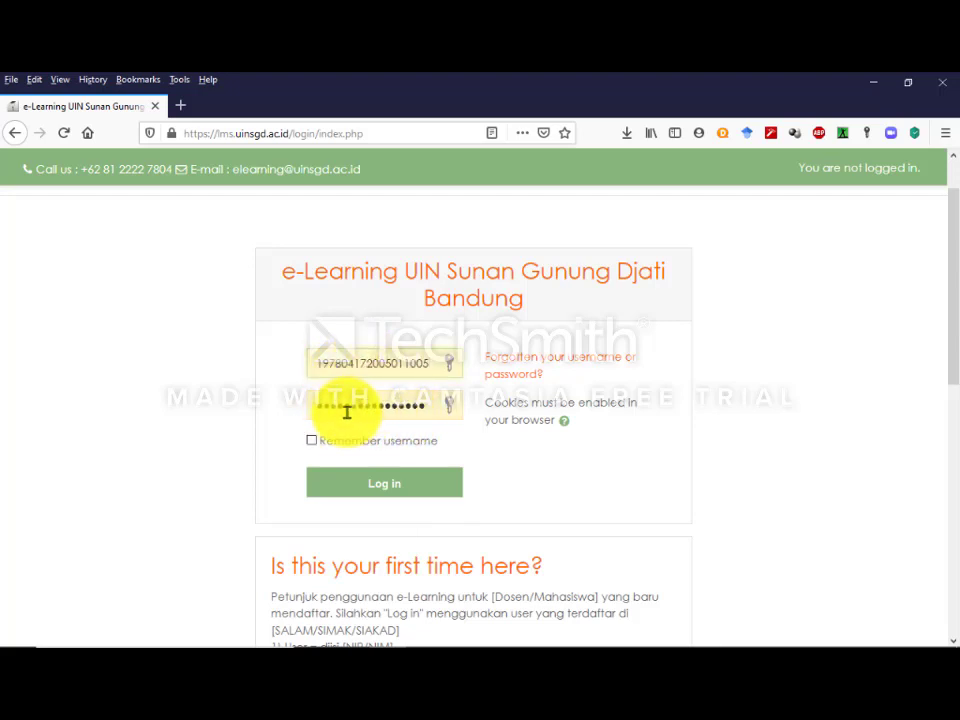
{"action": "double_click", "coordinate": [345, 405]}
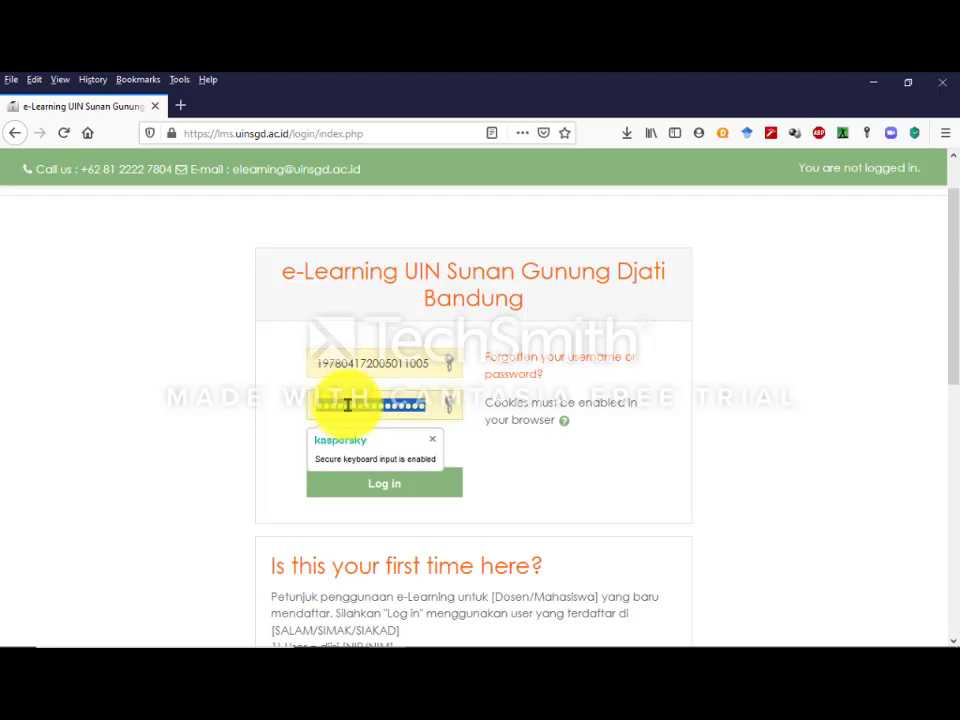
{"action": "left_click", "coordinate": [495, 439]}
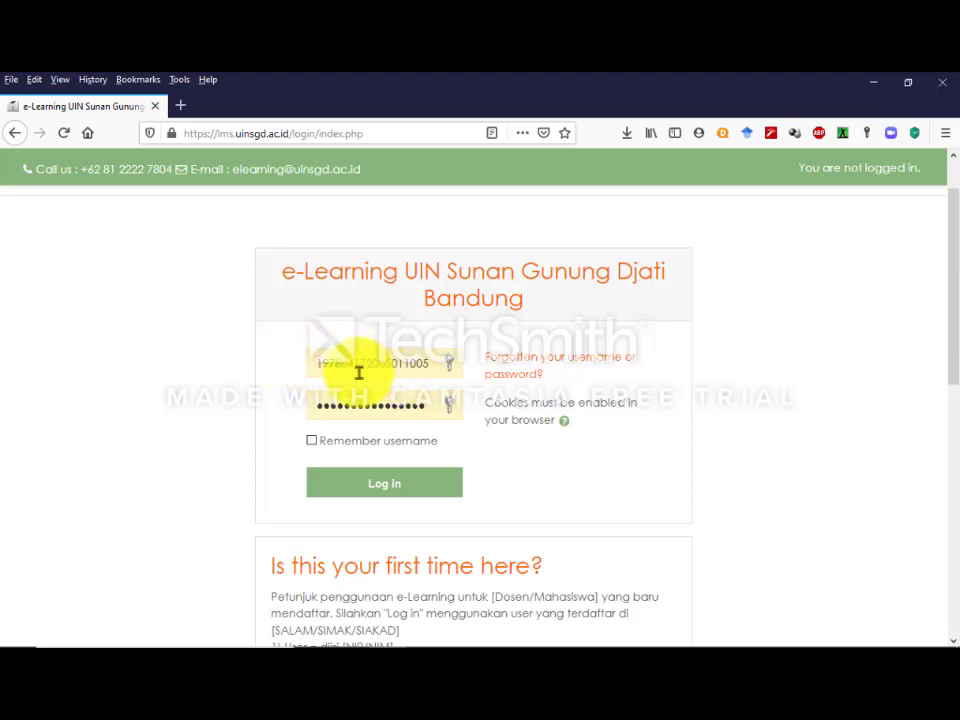
{"action": "scroll", "coordinate": [258, 400], "scroll_direction": "down", "scroll_amount": 1}
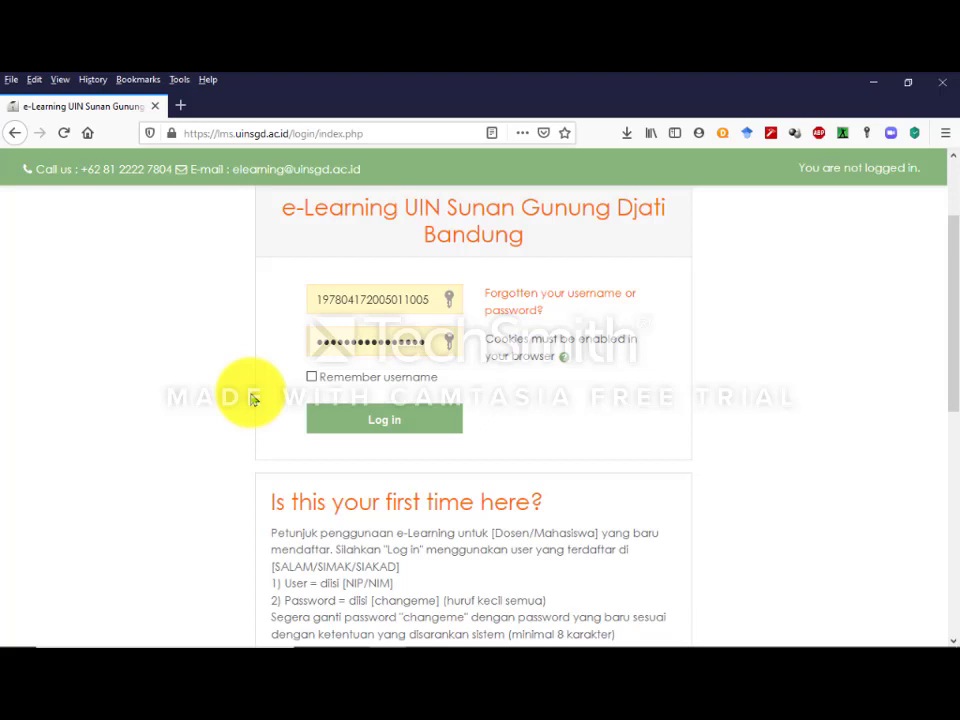
{"action": "left_click", "coordinate": [386, 421]}
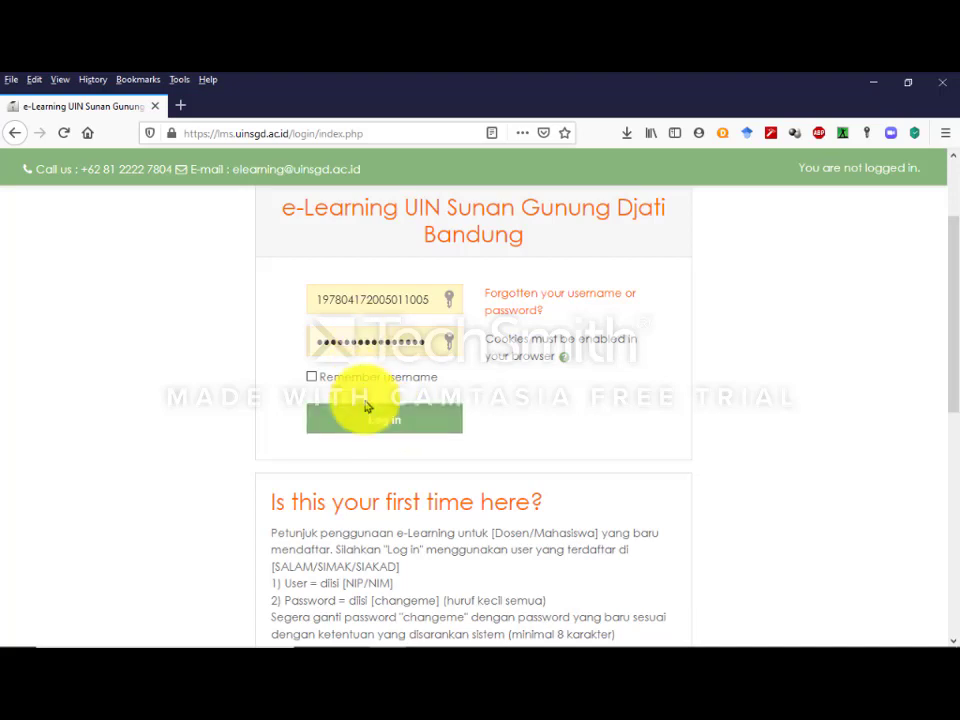
{"action": "left_click", "coordinate": [367, 415]}
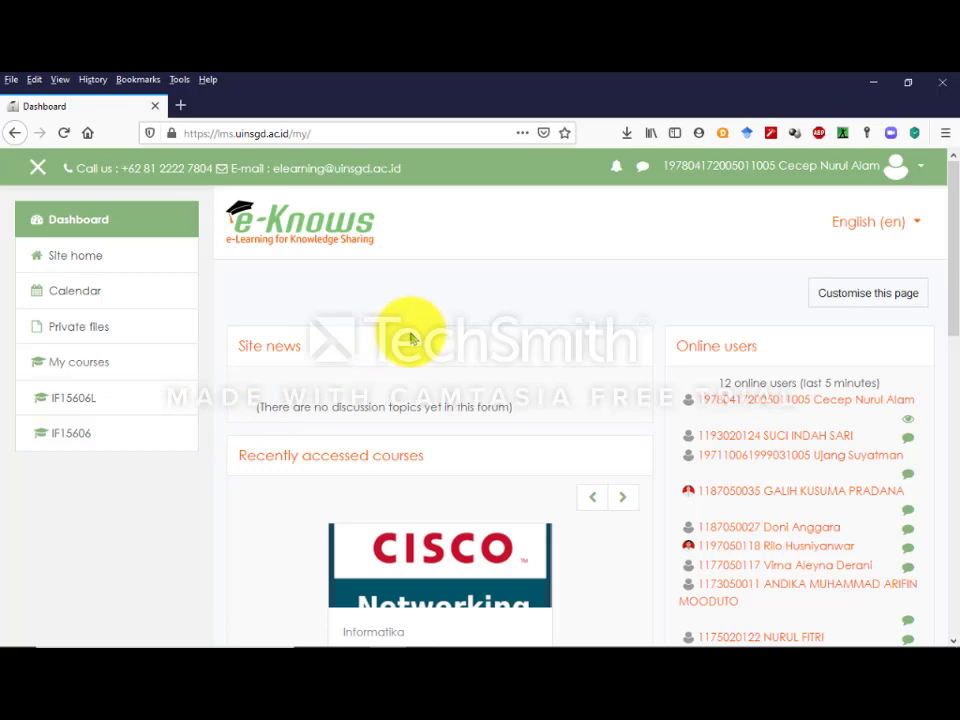
- Open the course Praktikum Jaringan Komputer Lanjut from the dashboard's course overview
{"action": "scroll", "coordinate": [410, 338], "scroll_direction": "down", "scroll_amount": 5}
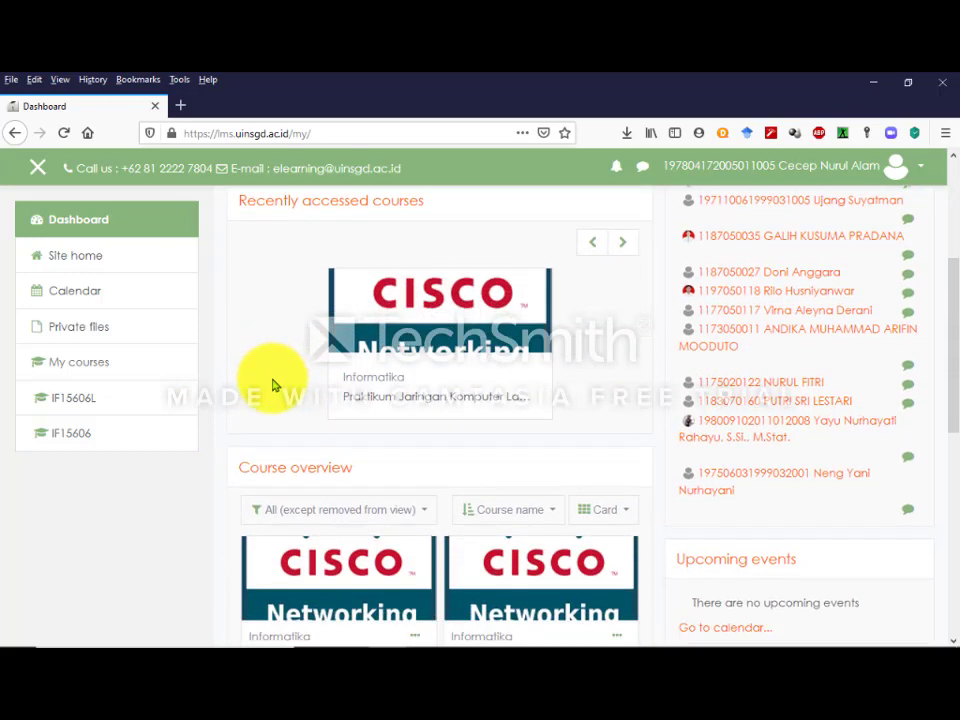
{"action": "scroll", "coordinate": [272, 385], "scroll_direction": "down", "scroll_amount": 2}
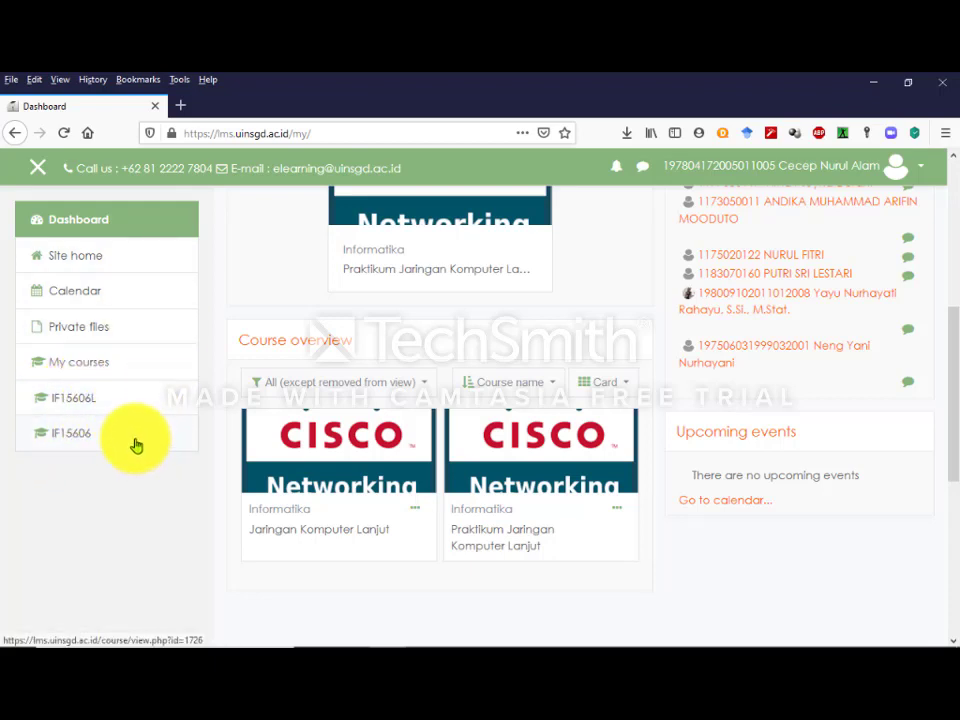
{"action": "scroll", "coordinate": [266, 326], "scroll_direction": "up", "scroll_amount": 3}
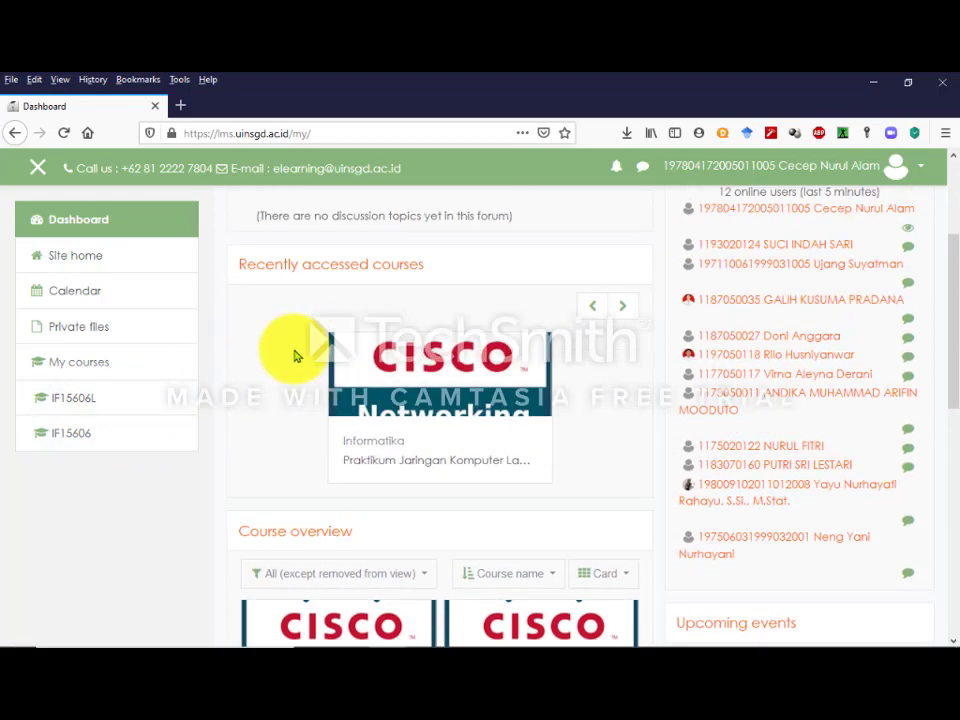
{"action": "scroll", "coordinate": [295, 355], "scroll_direction": "up", "scroll_amount": 3}
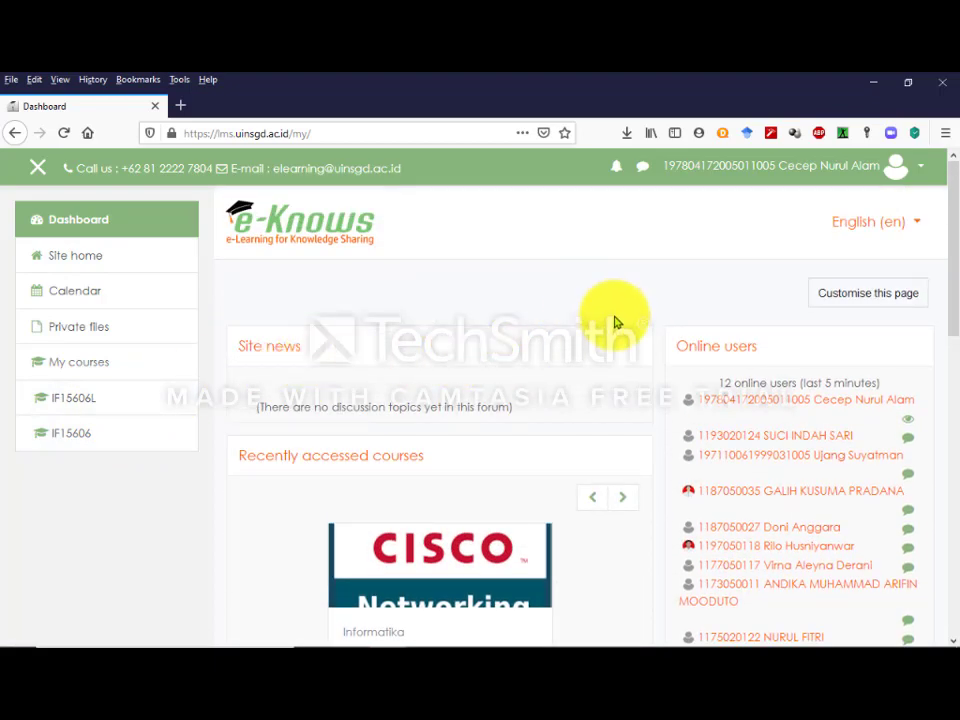
{"action": "scroll", "coordinate": [386, 360], "scroll_direction": "down", "scroll_amount": 5}
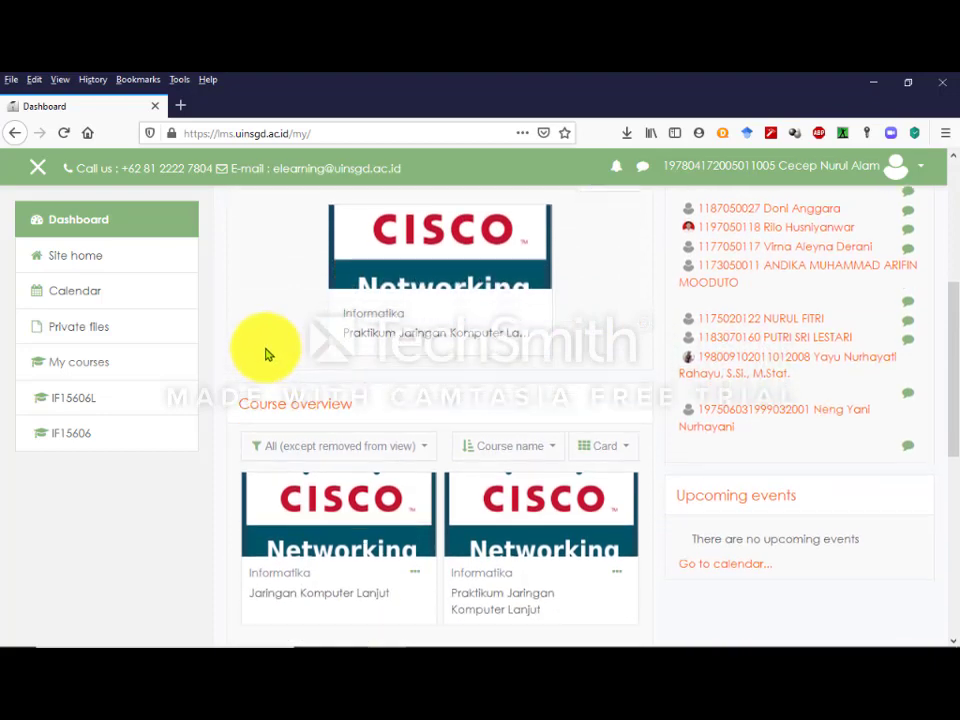
{"action": "scroll", "coordinate": [268, 354], "scroll_direction": "down", "scroll_amount": 3}
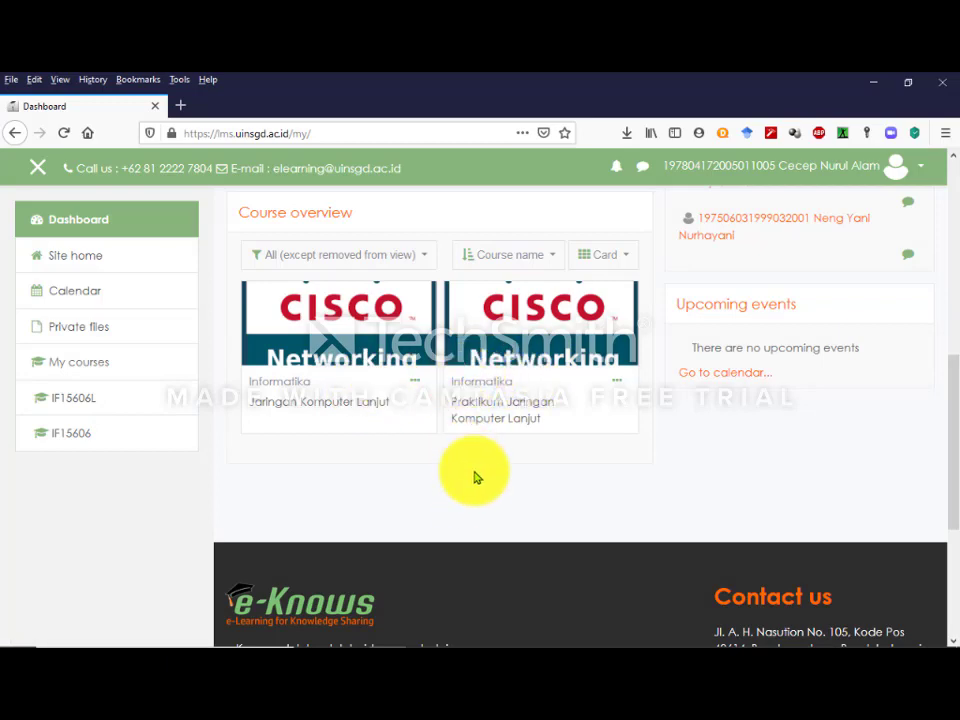
{"action": "scroll", "coordinate": [474, 453], "scroll_direction": "down", "scroll_amount": 1}
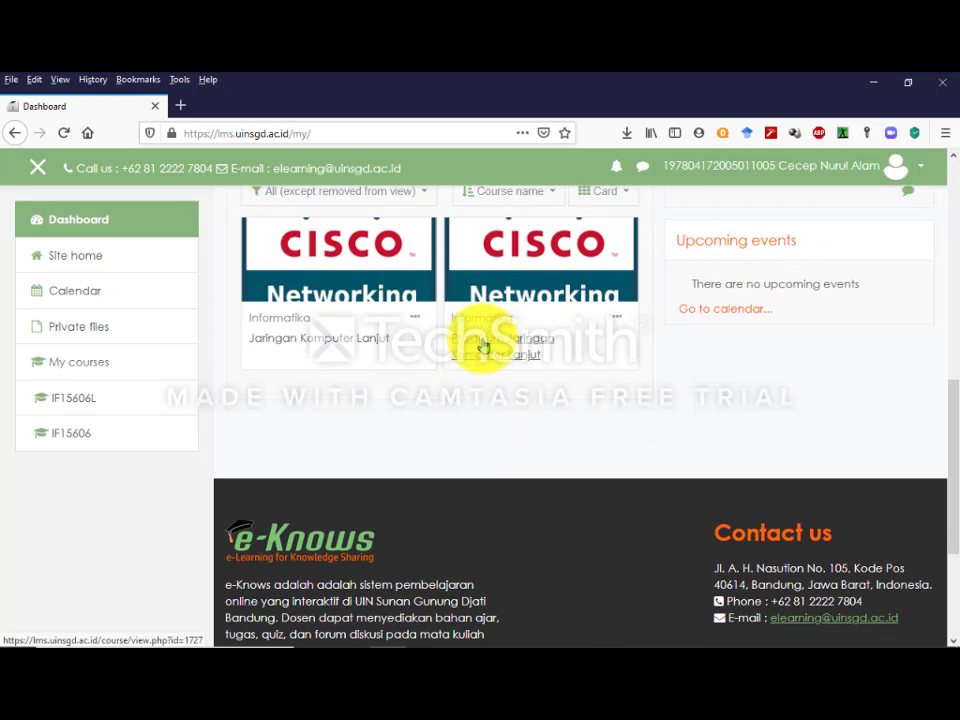
{"action": "left_click", "coordinate": [483, 345]}
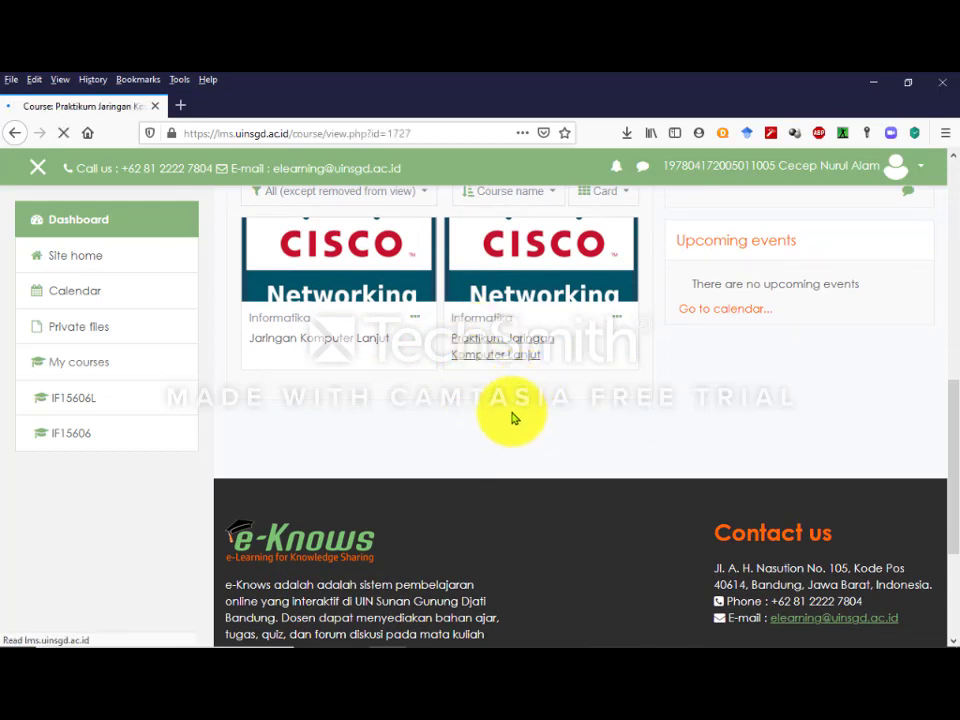
- Examine the course page's general information, the Minggu ke-1 materials with their group restrictions, and the weekly sections
{"action": "scroll", "coordinate": [450, 404], "scroll_direction": "down", "scroll_amount": 3}
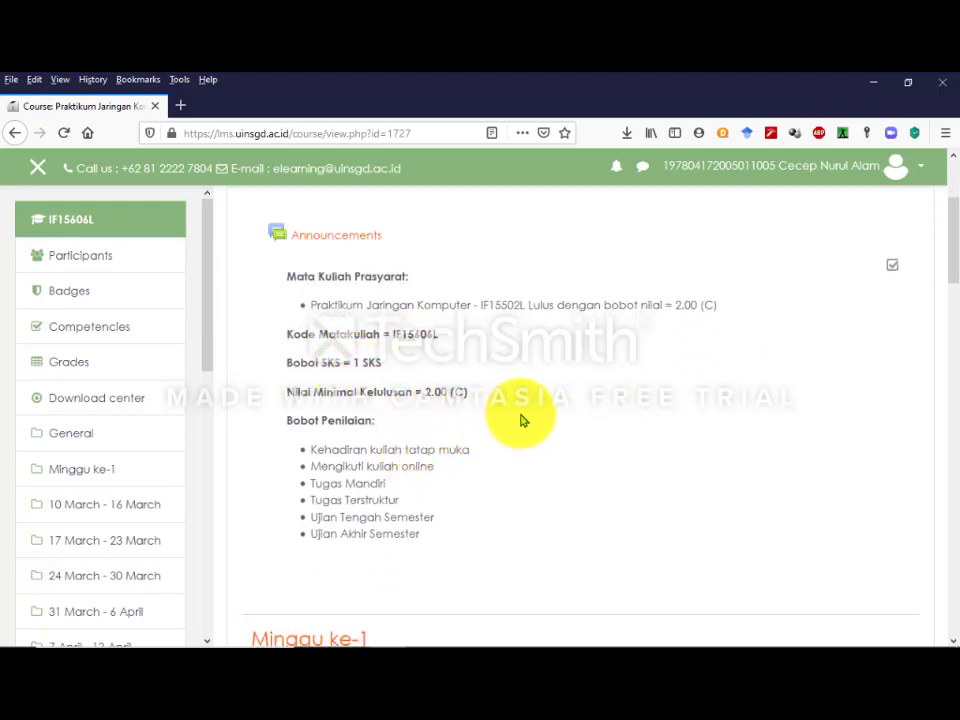
{"action": "scroll", "coordinate": [520, 420], "scroll_direction": "down", "scroll_amount": 5}
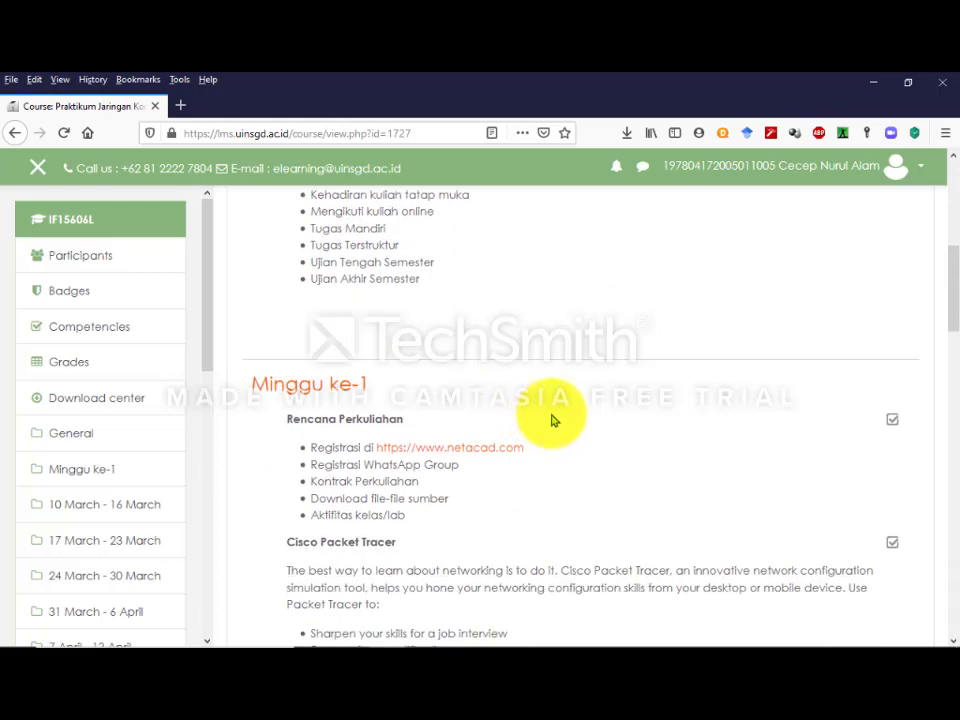
{"action": "scroll", "coordinate": [552, 421], "scroll_direction": "down", "scroll_amount": 4}
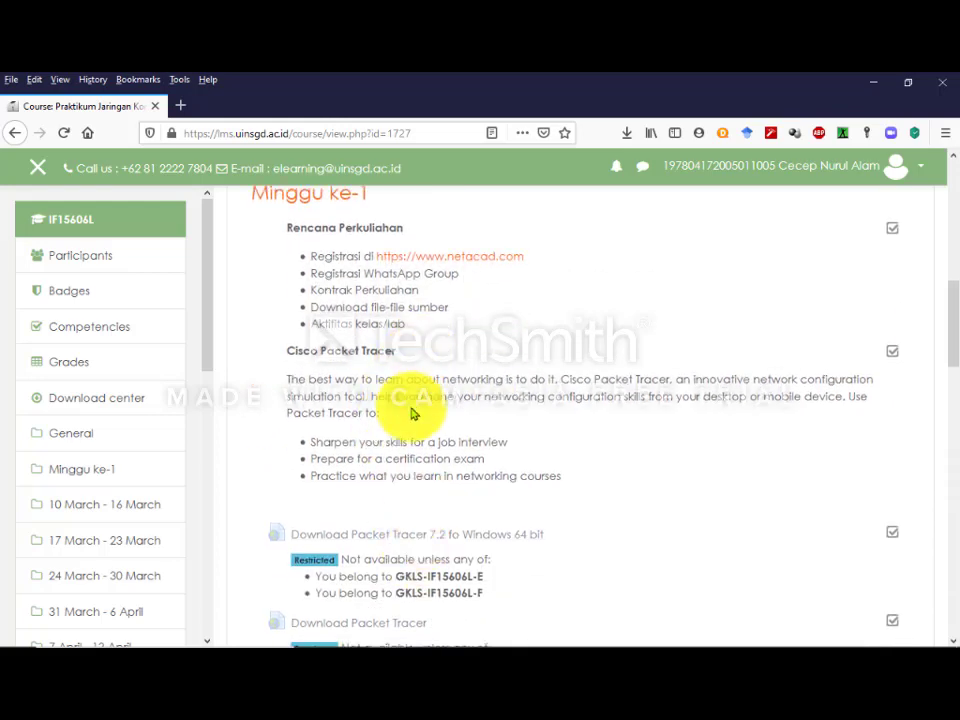
{"action": "scroll", "coordinate": [412, 415], "scroll_direction": "down", "scroll_amount": 4}
{"action": "scroll", "coordinate": [408, 420], "scroll_direction": "up", "scroll_amount": 5}
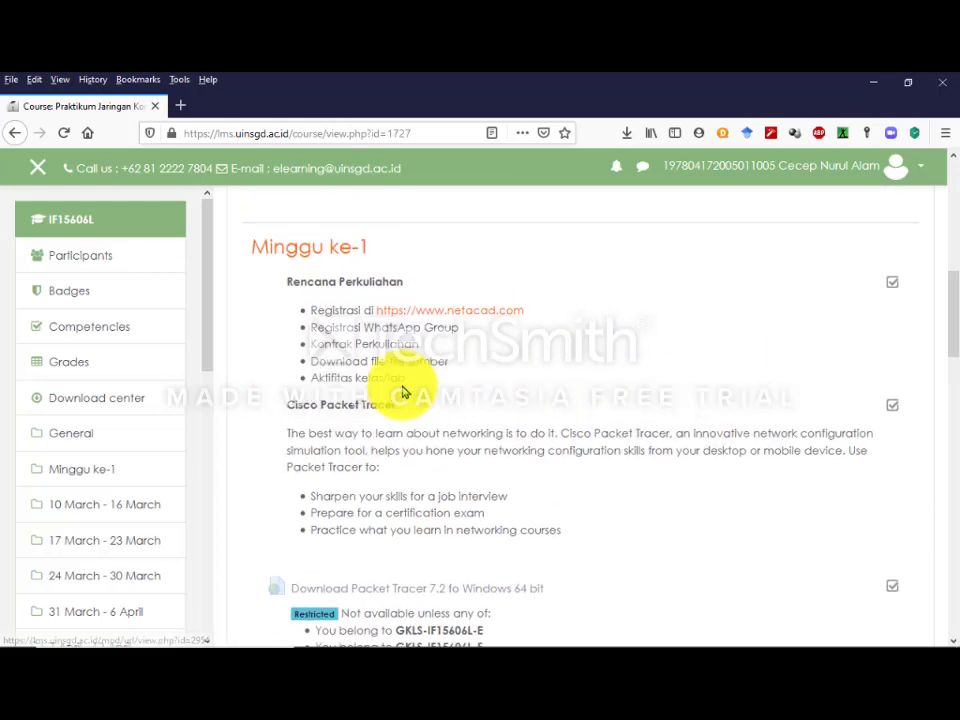
{"action": "scroll", "coordinate": [403, 392], "scroll_direction": "up", "scroll_amount": 2}
{"action": "scroll", "coordinate": [418, 396], "scroll_direction": "down", "scroll_amount": 9}
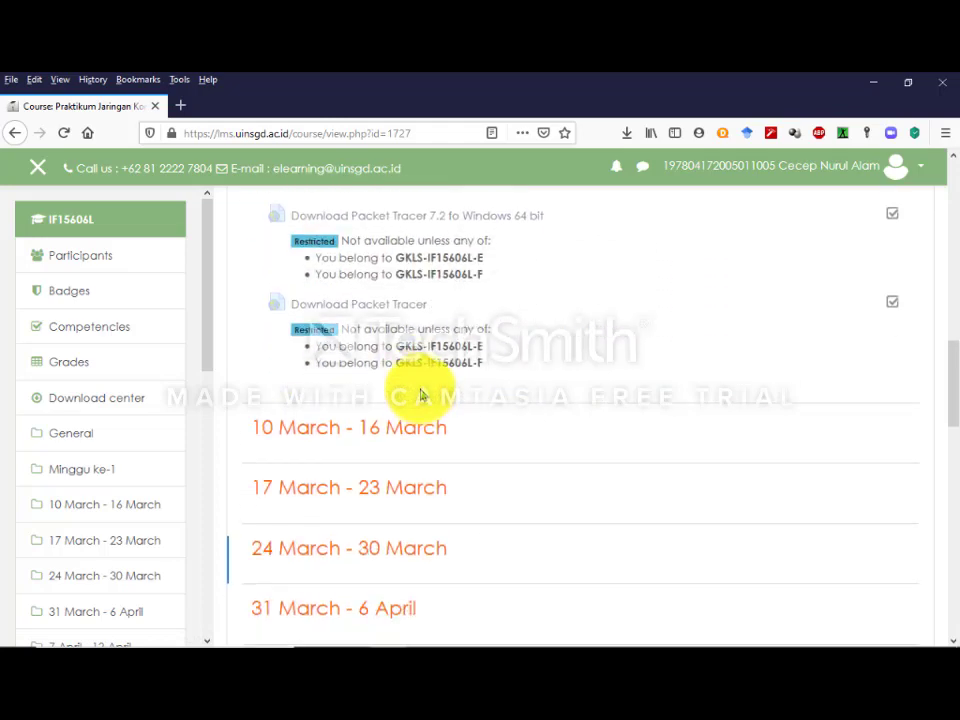
{"action": "scroll", "coordinate": [420, 395], "scroll_direction": "down", "scroll_amount": 3}
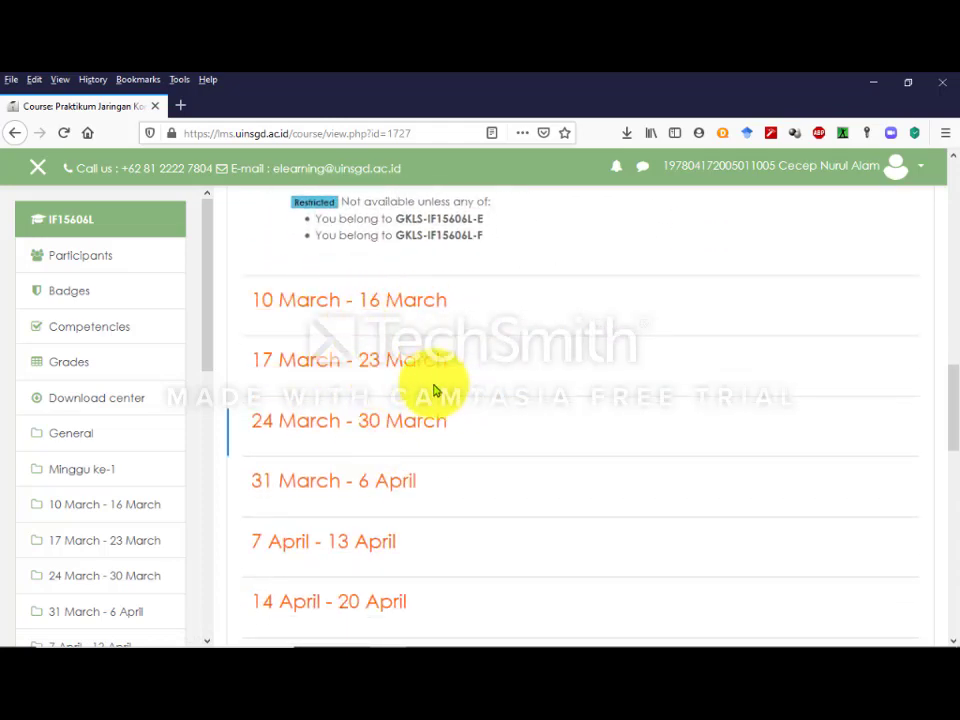
{"action": "scroll", "coordinate": [534, 422], "scroll_direction": "up", "scroll_amount": 6}
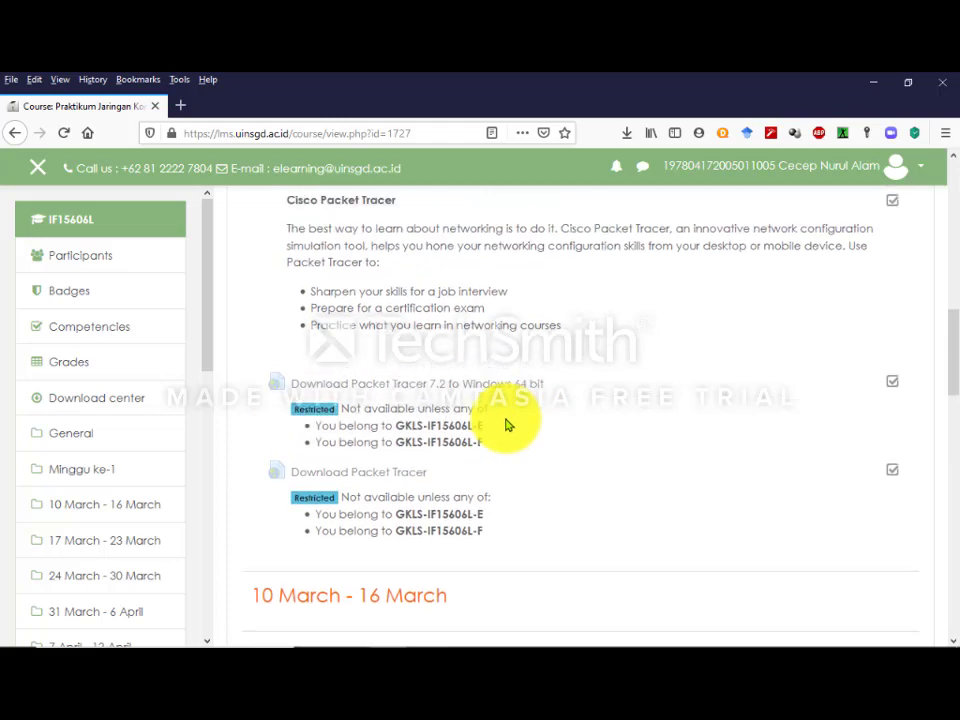
{"action": "scroll", "coordinate": [505, 425], "scroll_direction": "up", "scroll_amount": 9}
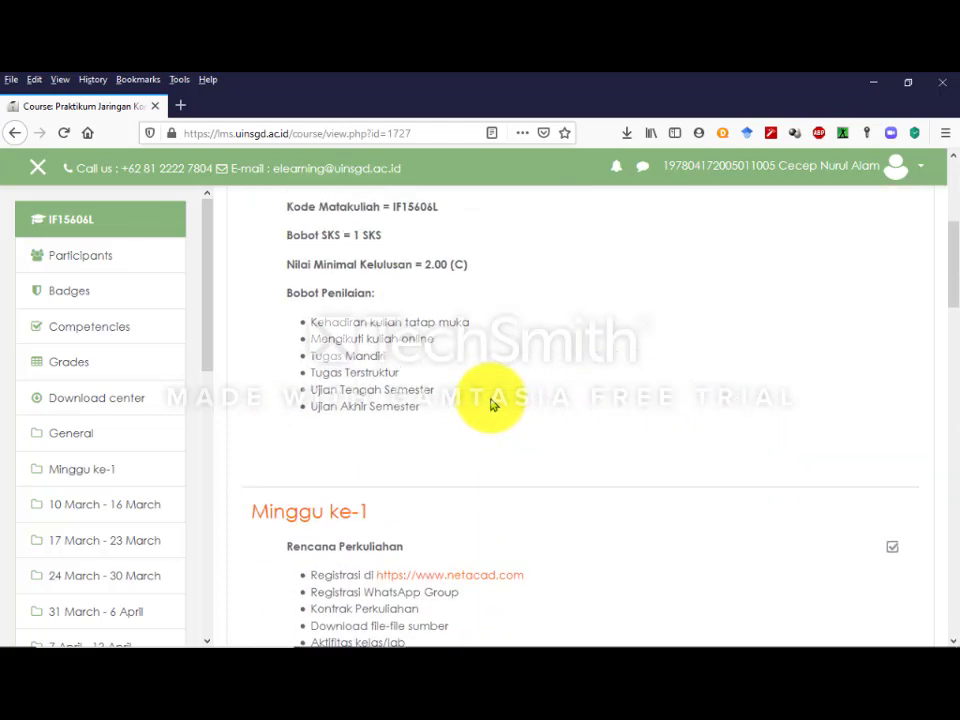
{"action": "scroll", "coordinate": [495, 410], "scroll_direction": "up", "scroll_amount": 6}
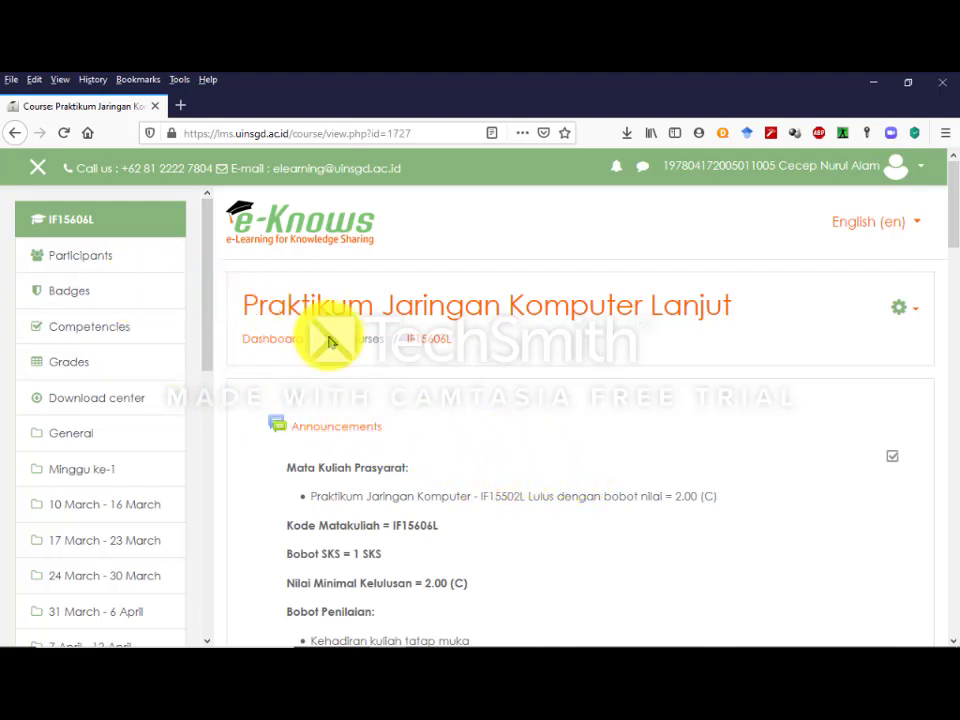
- Open the course's participants list and review the enrolled students' roles, groups and last access
{"action": "left_click", "coordinate": [87, 266]}
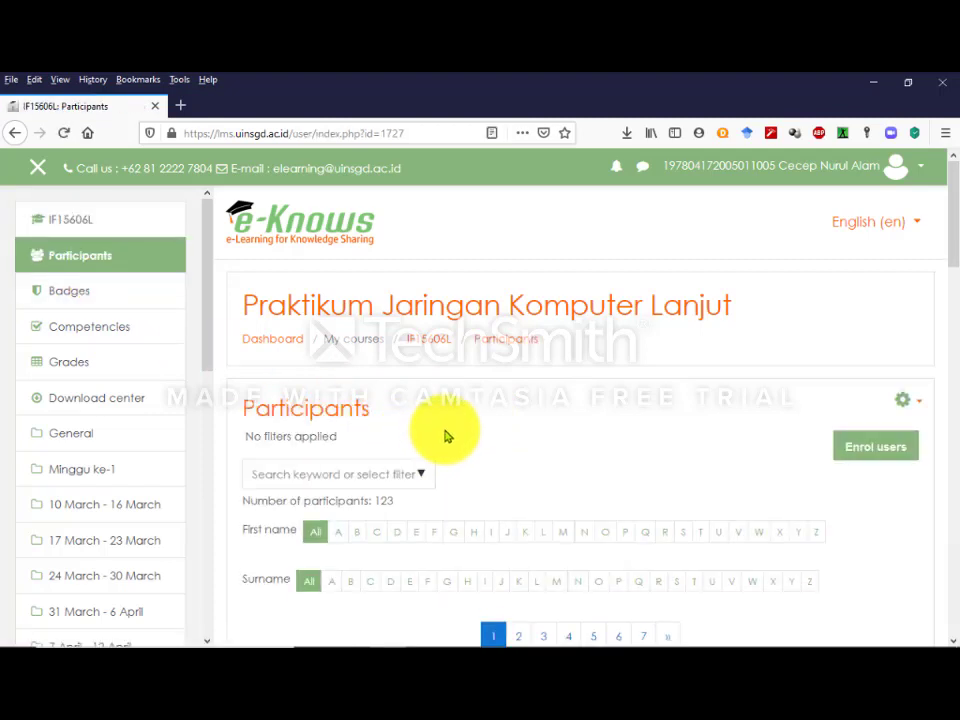
{"action": "scroll", "coordinate": [447, 437], "scroll_direction": "down", "scroll_amount": 2}
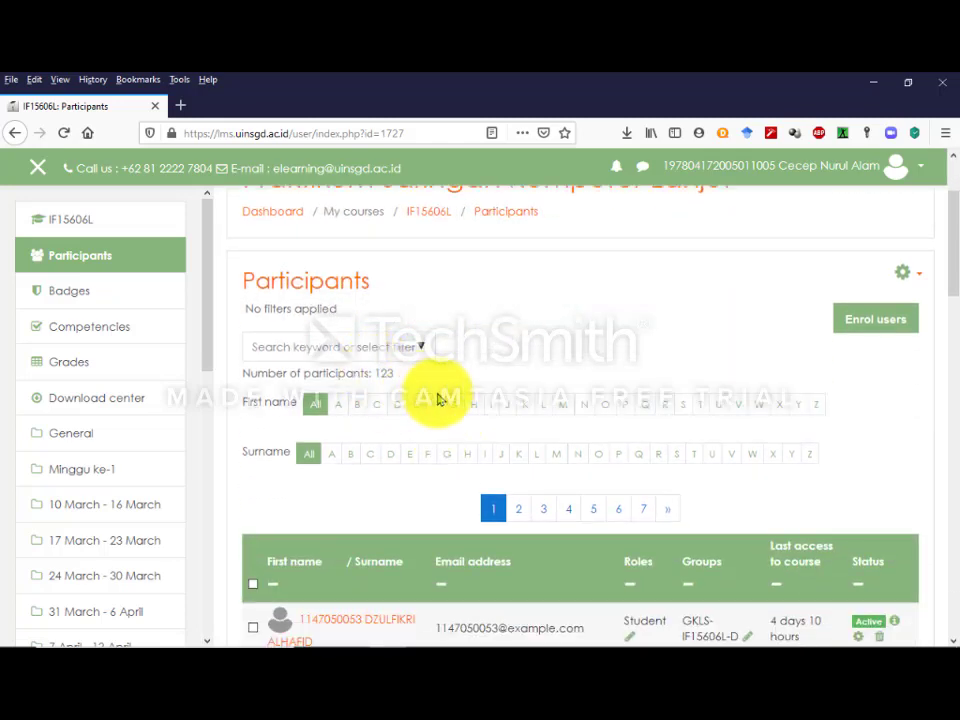
{"action": "scroll", "coordinate": [533, 355], "scroll_direction": "up", "scroll_amount": 1}
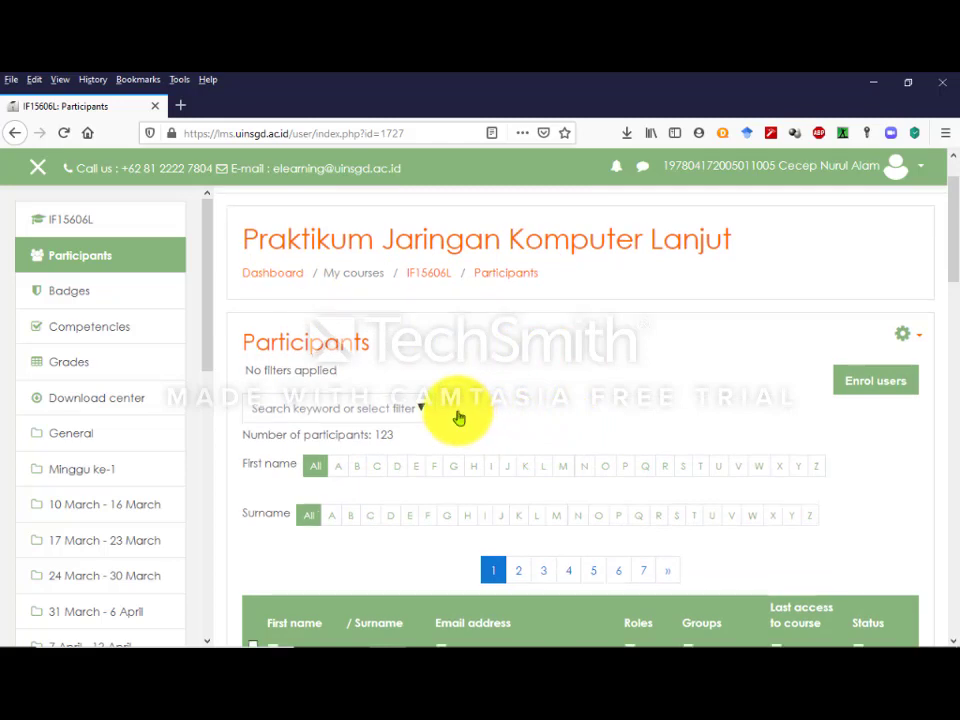
{"action": "scroll", "coordinate": [461, 424], "scroll_direction": "down", "scroll_amount": 7}
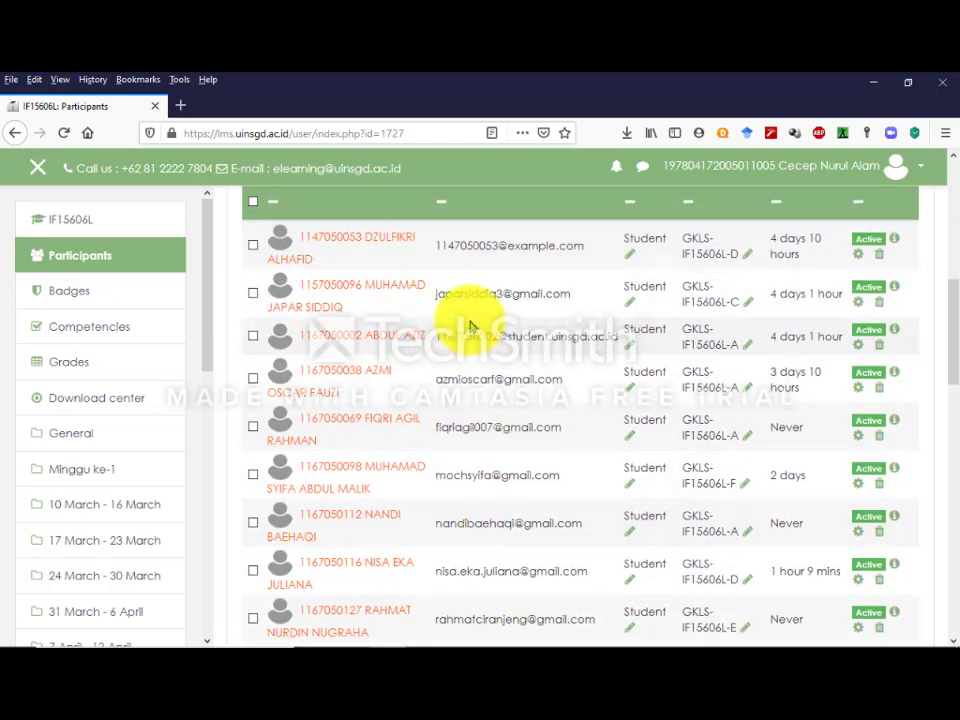
{"action": "scroll", "coordinate": [470, 514], "scroll_direction": "up", "scroll_amount": 1}
{"action": "scroll", "coordinate": [470, 514], "scroll_direction": "up", "scroll_amount": 2}
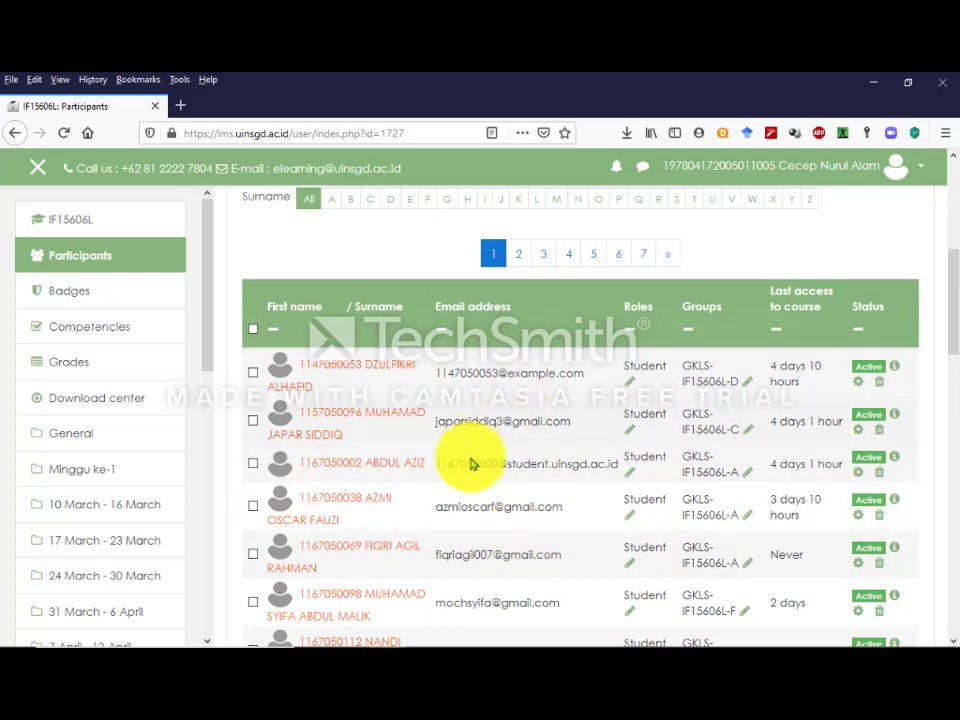
{"action": "scroll", "coordinate": [484, 461], "scroll_direction": "up", "scroll_amount": 5}
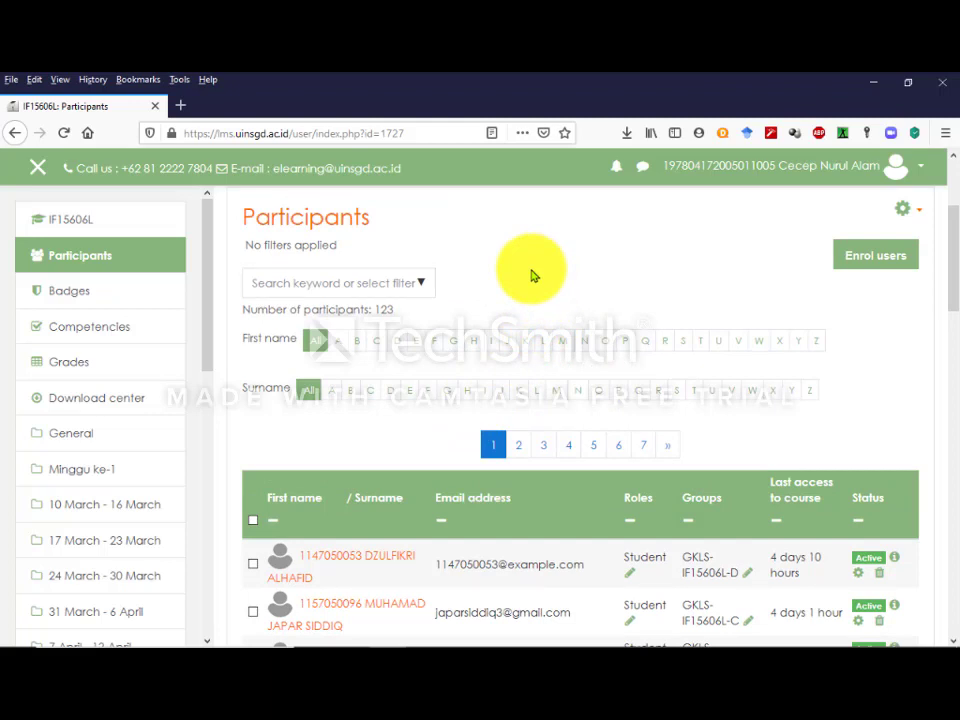
- Filter the course participants by the group GKLS-IF15606L-E
{"action": "double_click", "coordinate": [386, 309]}
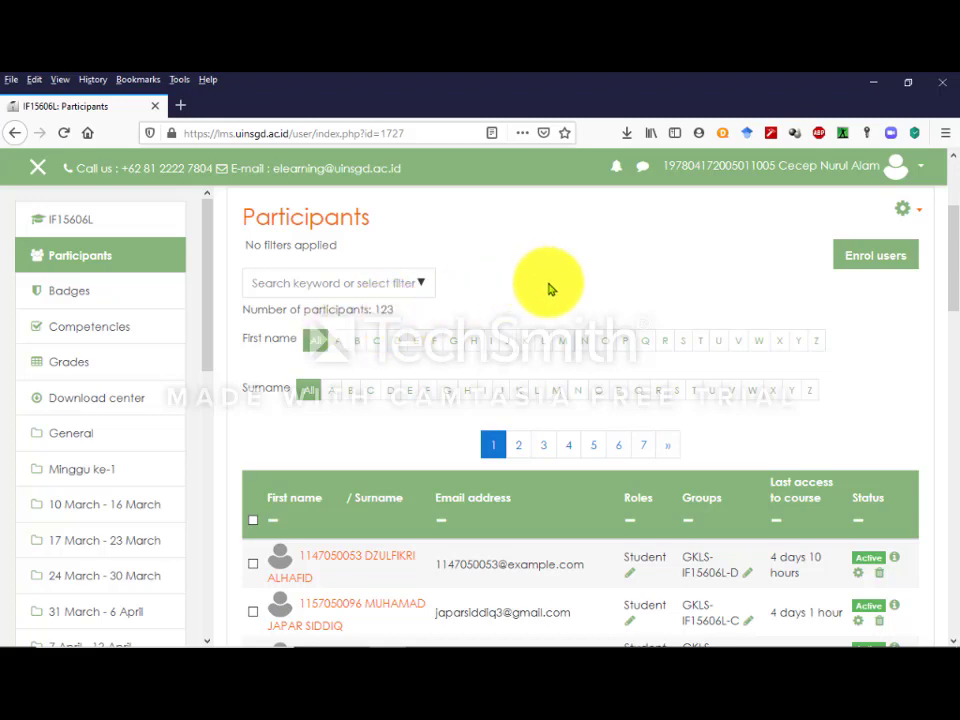
{"action": "scroll", "coordinate": [549, 285], "scroll_direction": "up", "scroll_amount": 4}
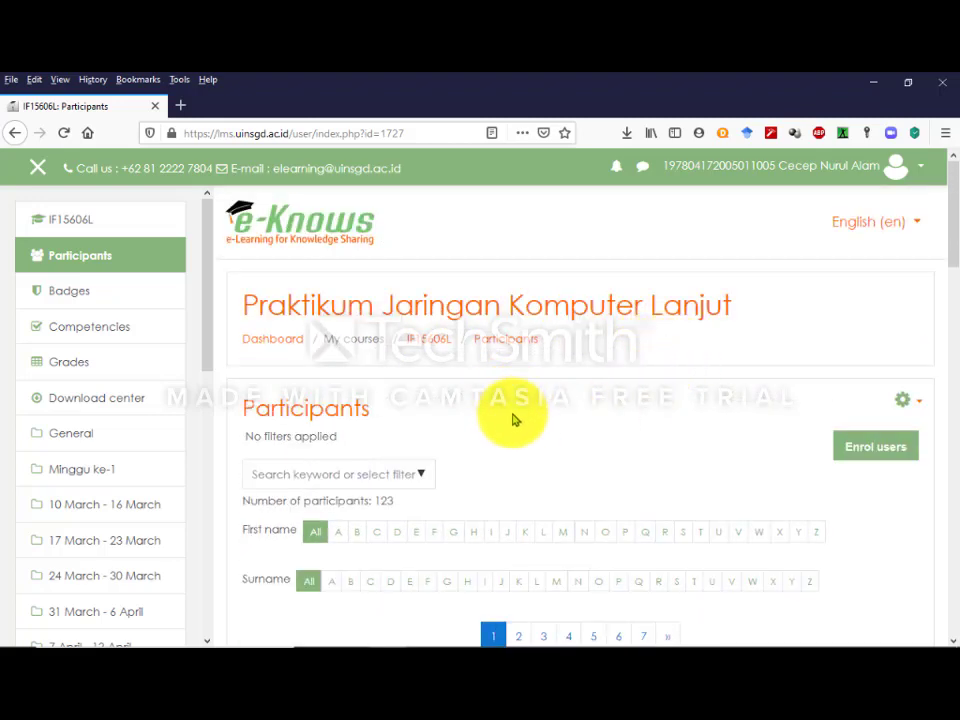
{"action": "scroll", "coordinate": [508, 405], "scroll_direction": "down", "scroll_amount": 3}
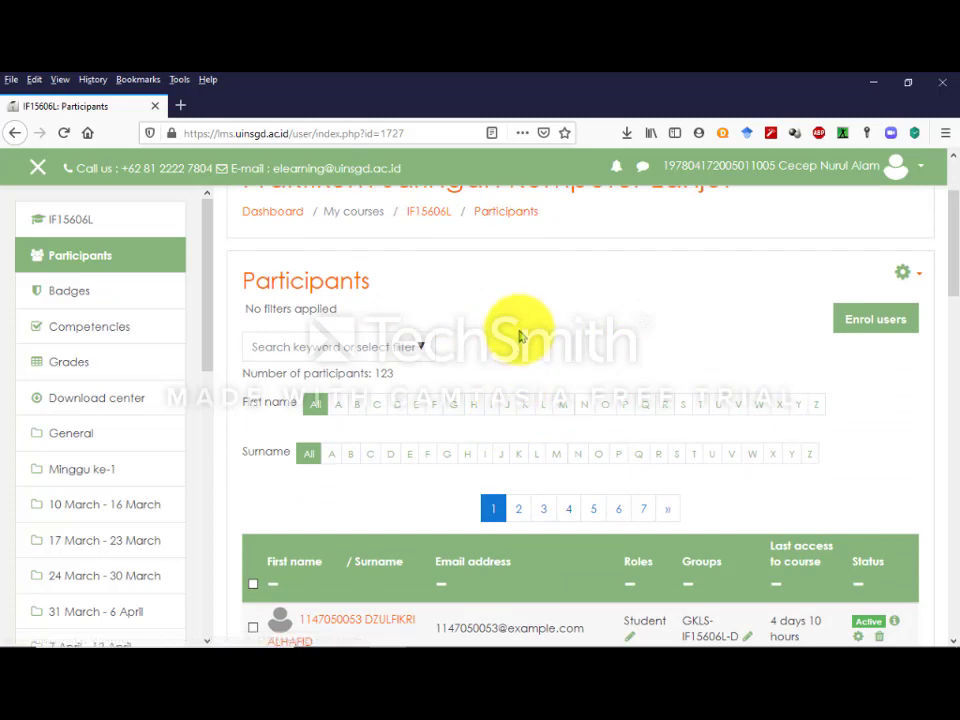
{"action": "scroll", "coordinate": [519, 336], "scroll_direction": "down", "scroll_amount": 1}
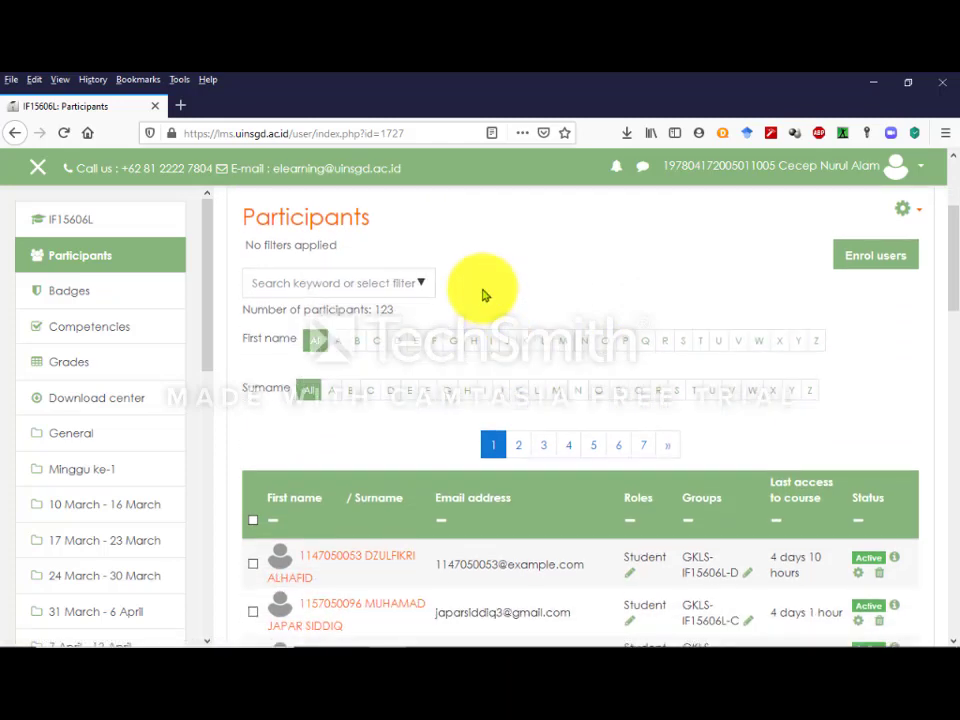
{"action": "left_click", "coordinate": [423, 285]}
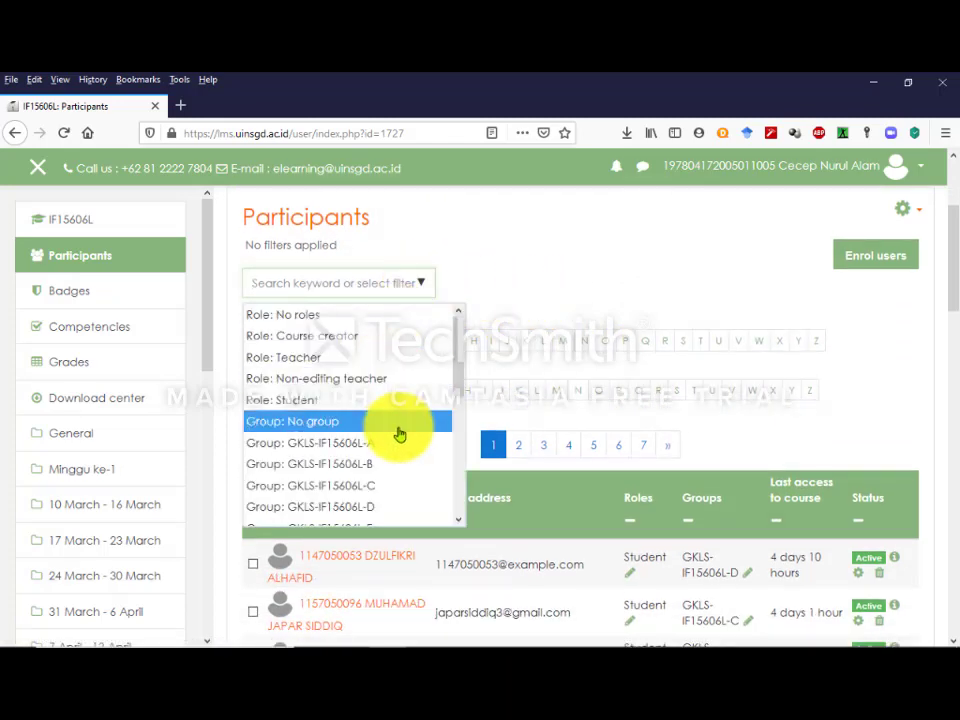
{"action": "scroll", "coordinate": [399, 433], "scroll_direction": "down", "scroll_amount": 3}
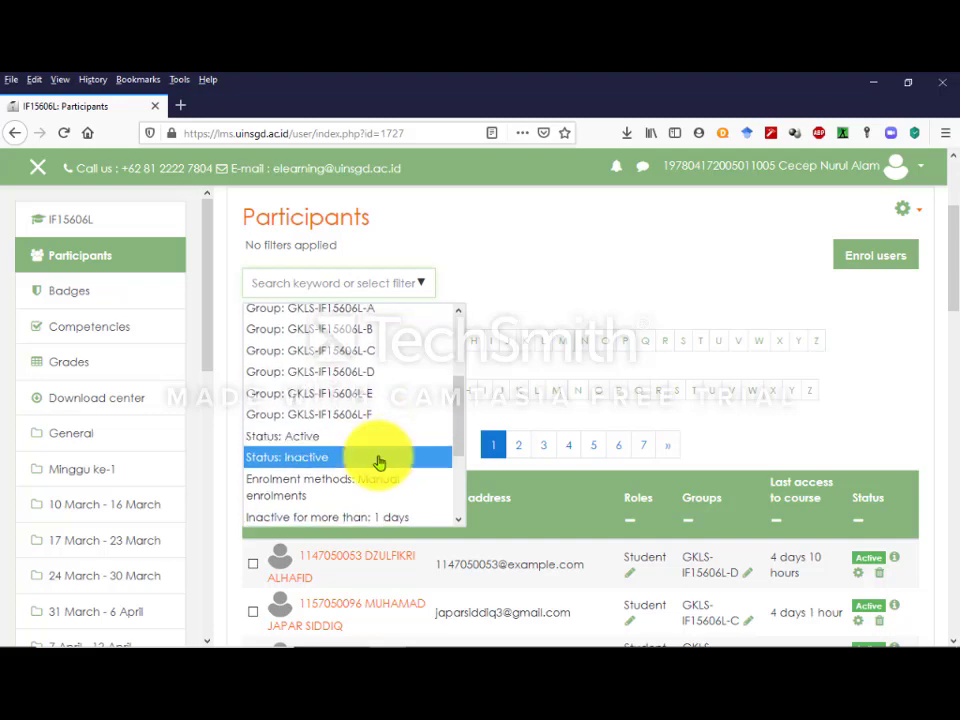
{"action": "left_click", "coordinate": [380, 392]}
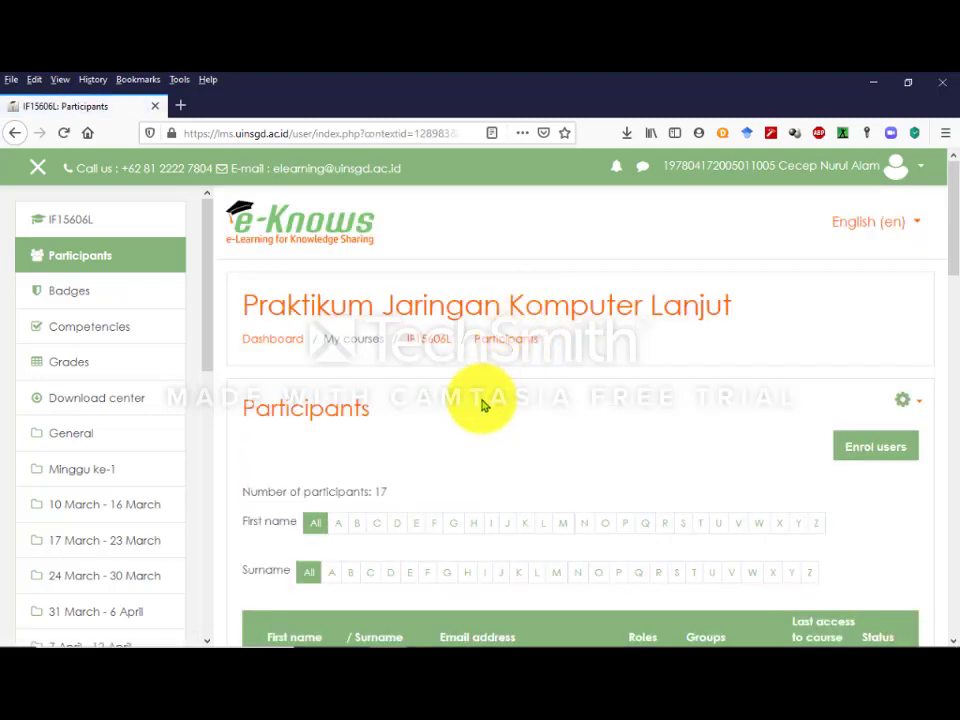
- Review the full list of GKLS-IF15606L-E members, including their roles, groups, last access and status
{"action": "scroll", "coordinate": [463, 408], "scroll_direction": "down", "scroll_amount": 2}
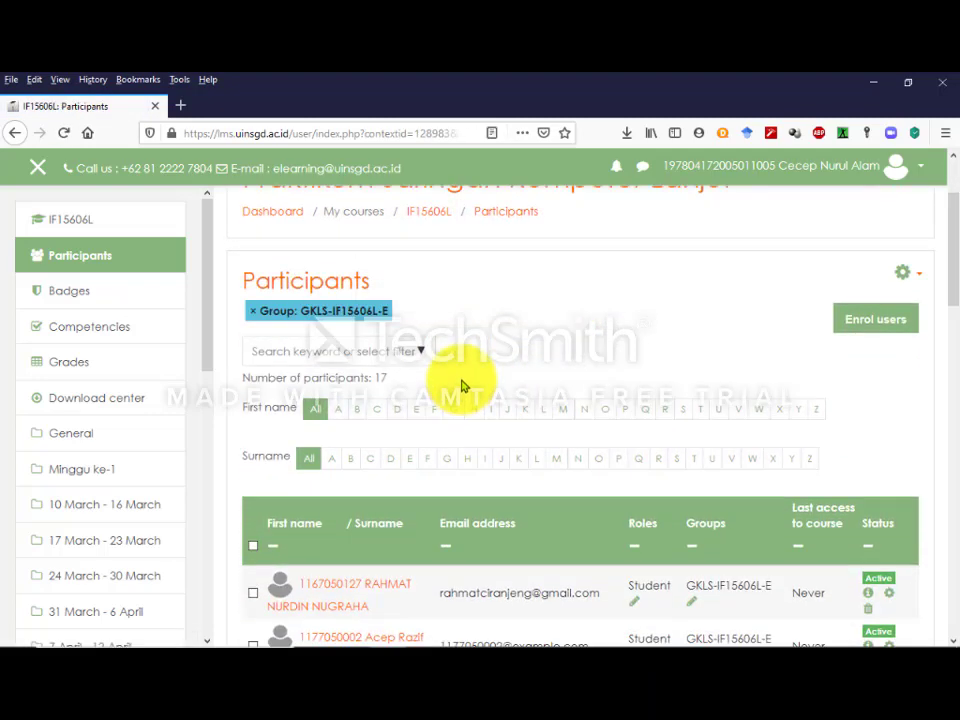
{"action": "scroll", "coordinate": [449, 390], "scroll_direction": "down", "scroll_amount": 4}
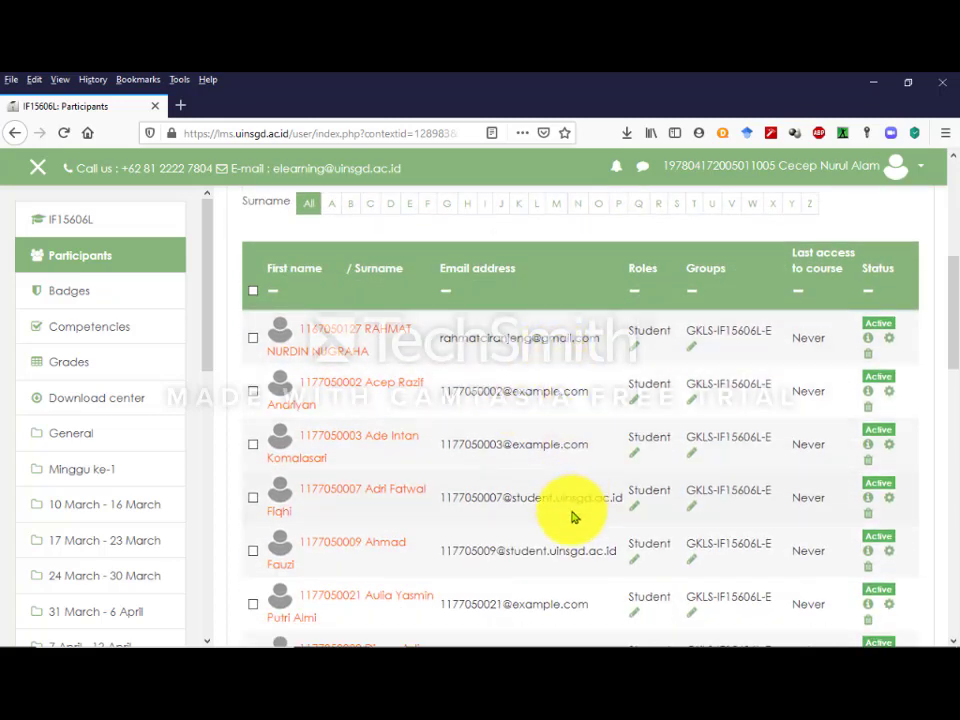
{"action": "scroll", "coordinate": [535, 390], "scroll_direction": "down", "scroll_amount": 6}
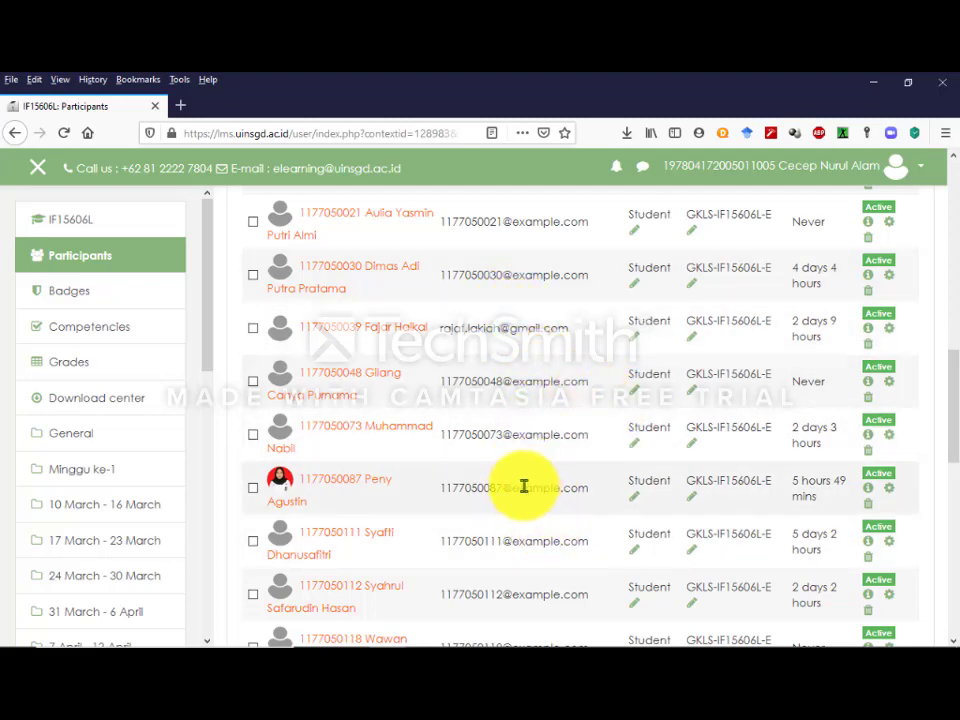
{"action": "scroll", "coordinate": [536, 403], "scroll_direction": "down", "scroll_amount": 2}
{"action": "scroll", "coordinate": [535, 405], "scroll_direction": "down", "scroll_amount": 1}
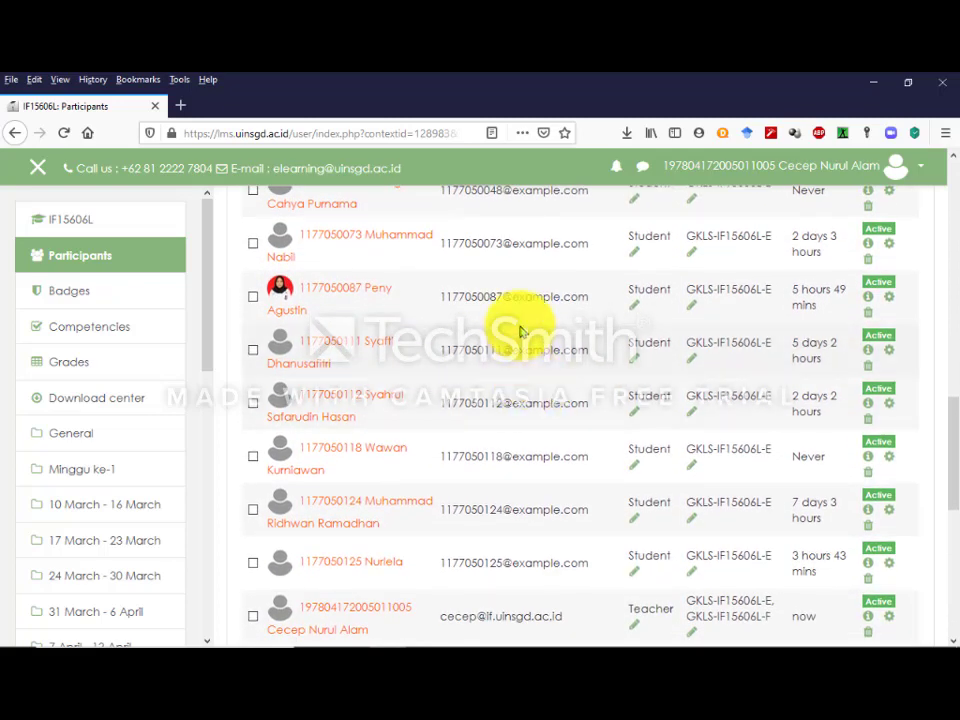
{"action": "scroll", "coordinate": [533, 410], "scroll_direction": "down", "scroll_amount": 2}
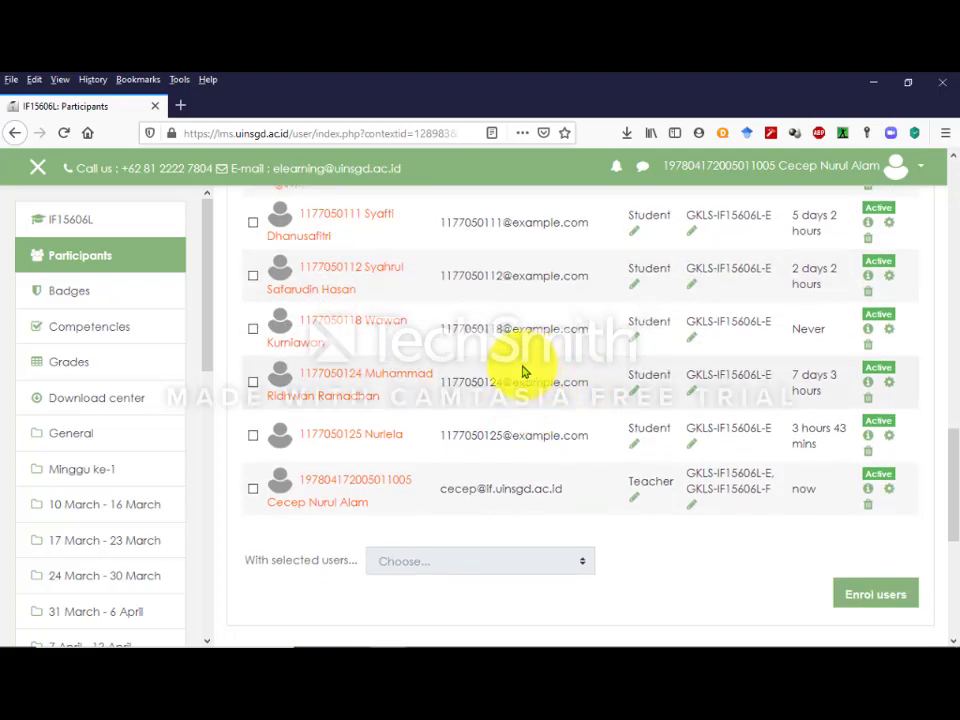
{"action": "scroll", "coordinate": [528, 372], "scroll_direction": "up", "scroll_amount": 5}
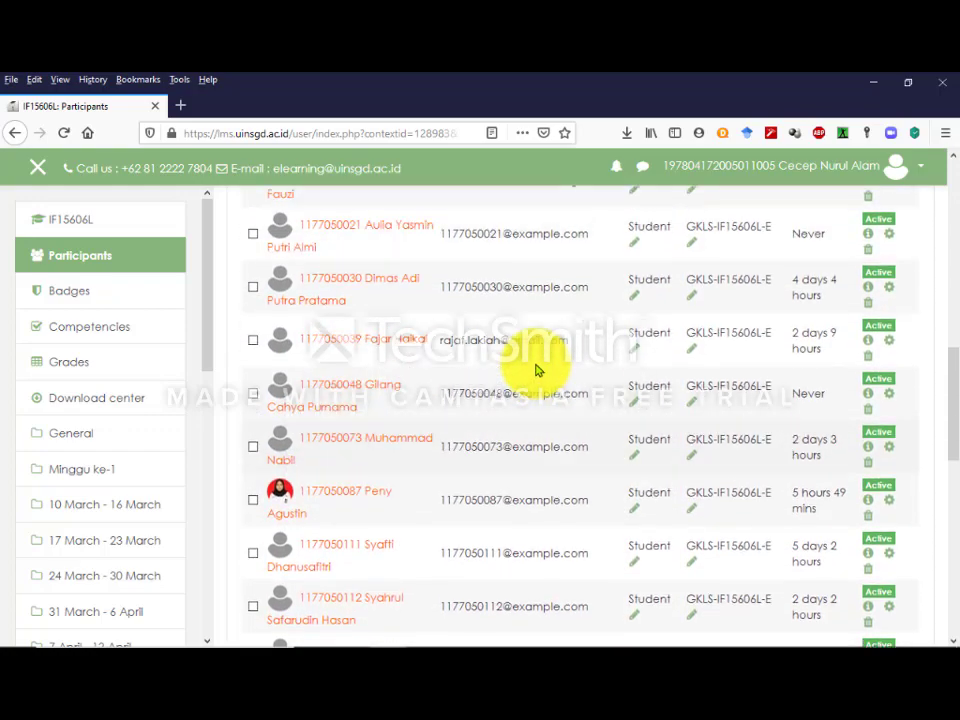
{"action": "scroll", "coordinate": [535, 370], "scroll_direction": "up", "scroll_amount": 10}
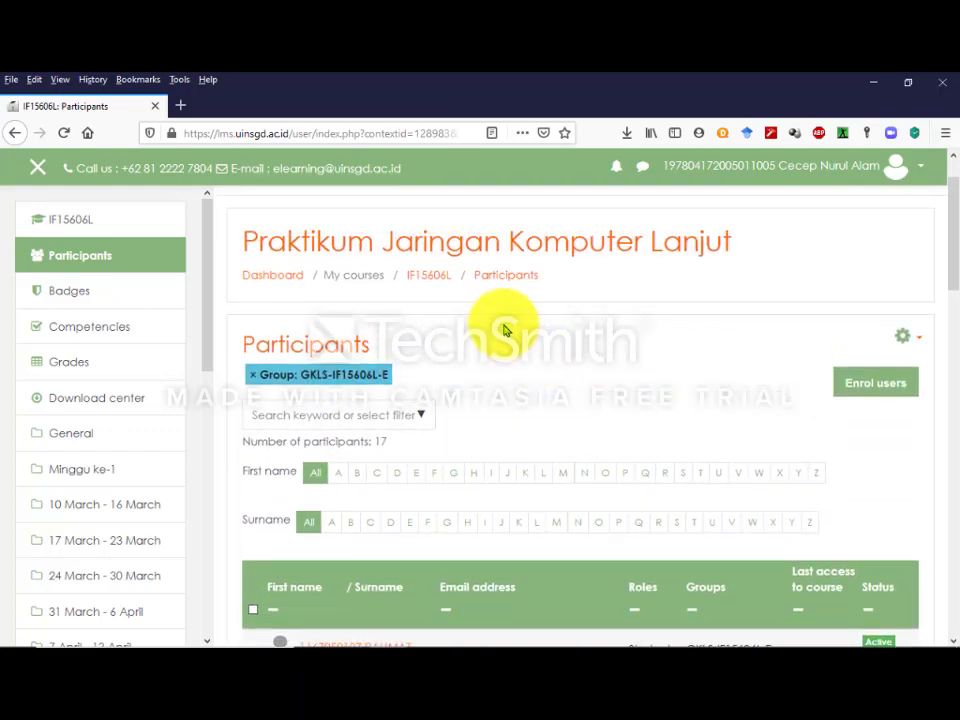
- Select GKLS-IF15606L-F as the group filter for the participants list
{"action": "scroll", "coordinate": [484, 374], "scroll_direction": "down", "scroll_amount": 2}
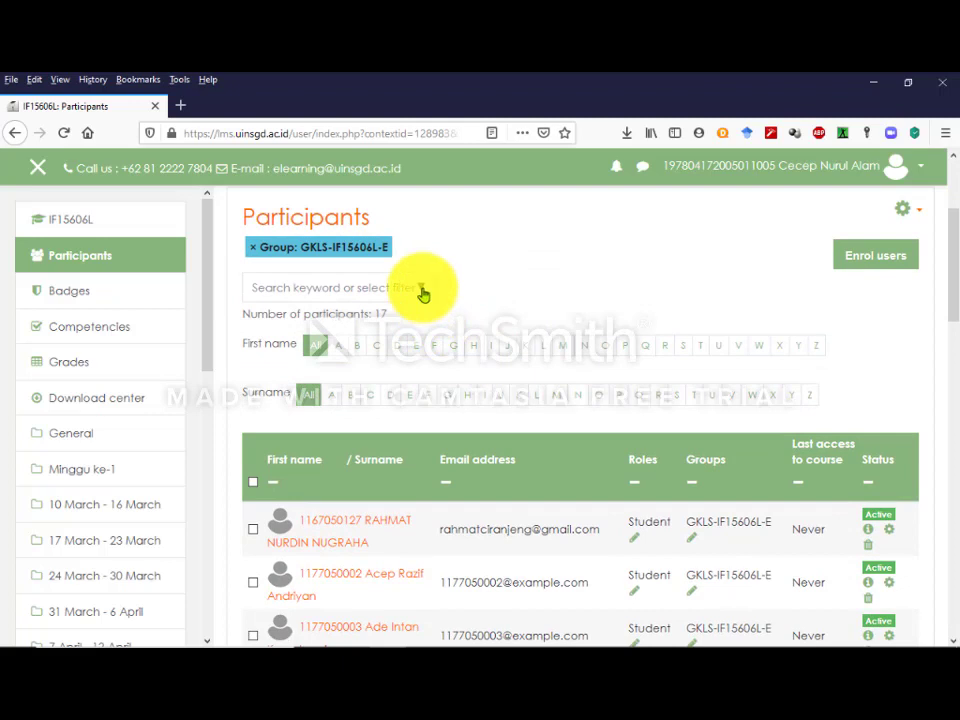
{"action": "left_click", "coordinate": [422, 293]}
{"action": "scroll", "coordinate": [394, 430], "scroll_direction": "down", "scroll_amount": 2}
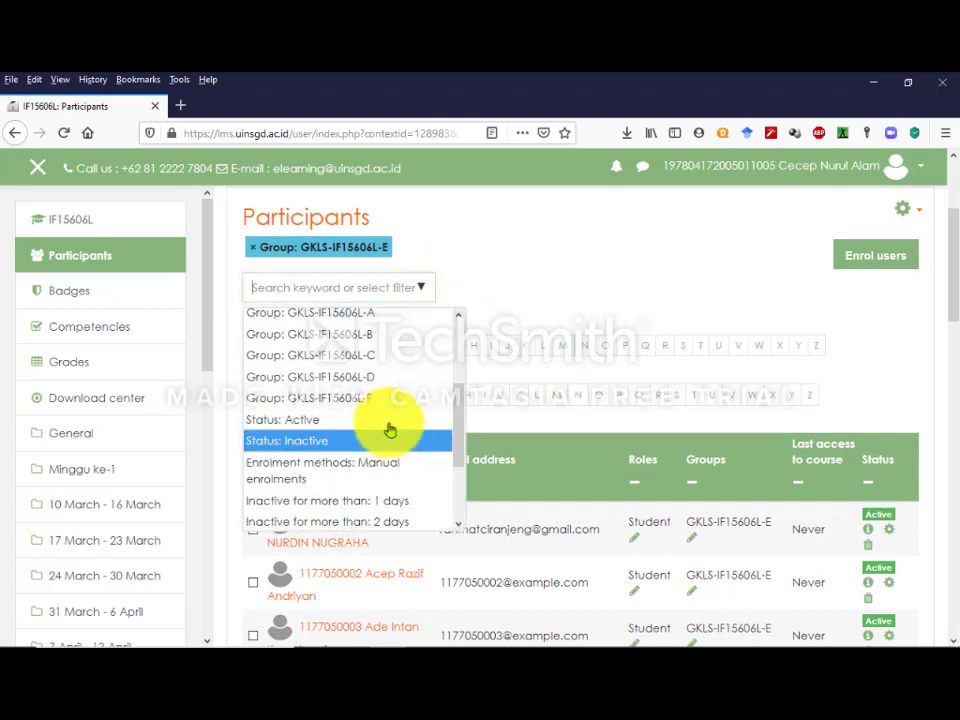
{"action": "left_click", "coordinate": [390, 402]}
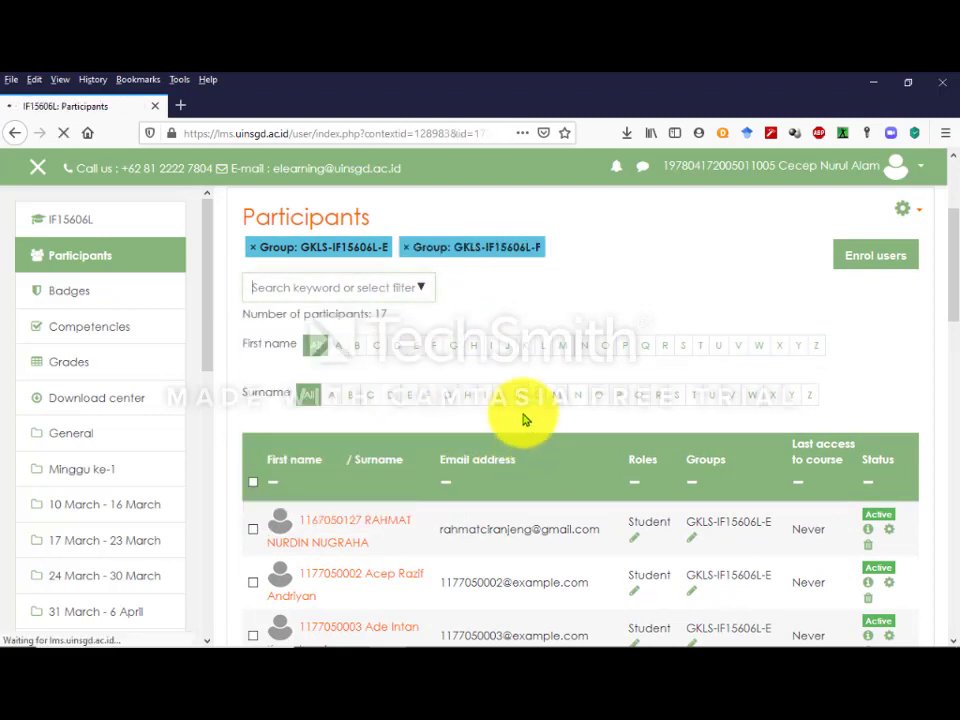
- Examine the GKLS-IF15606L-F members and when each student last accessed the course
{"action": "scroll", "coordinate": [370, 403], "scroll_direction": "down", "scroll_amount": 3}
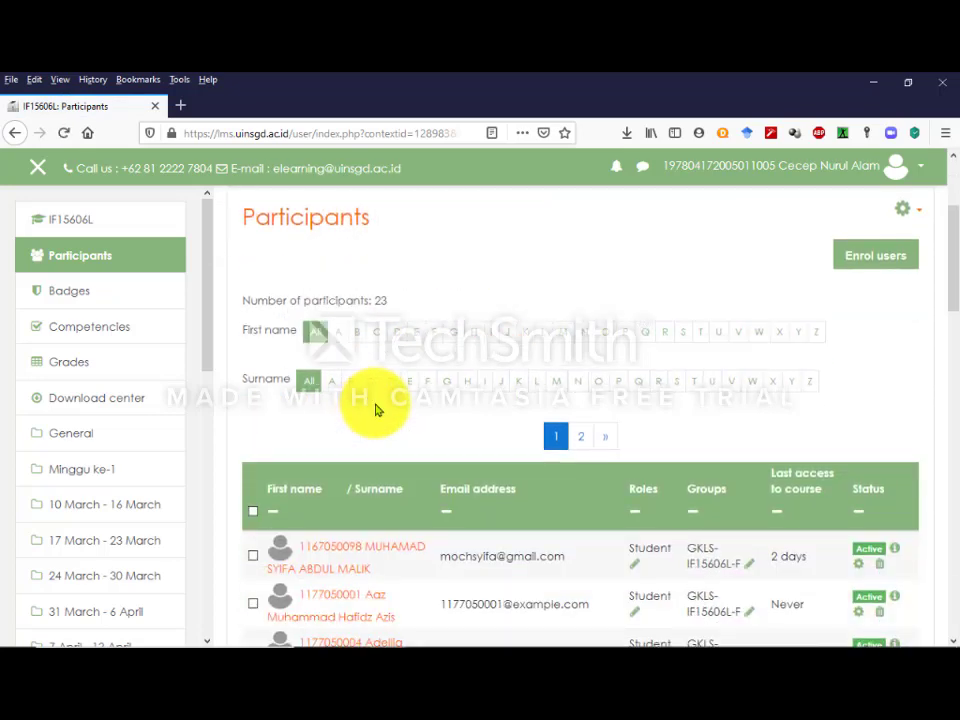
{"action": "scroll", "coordinate": [372, 401], "scroll_direction": "down", "scroll_amount": 8}
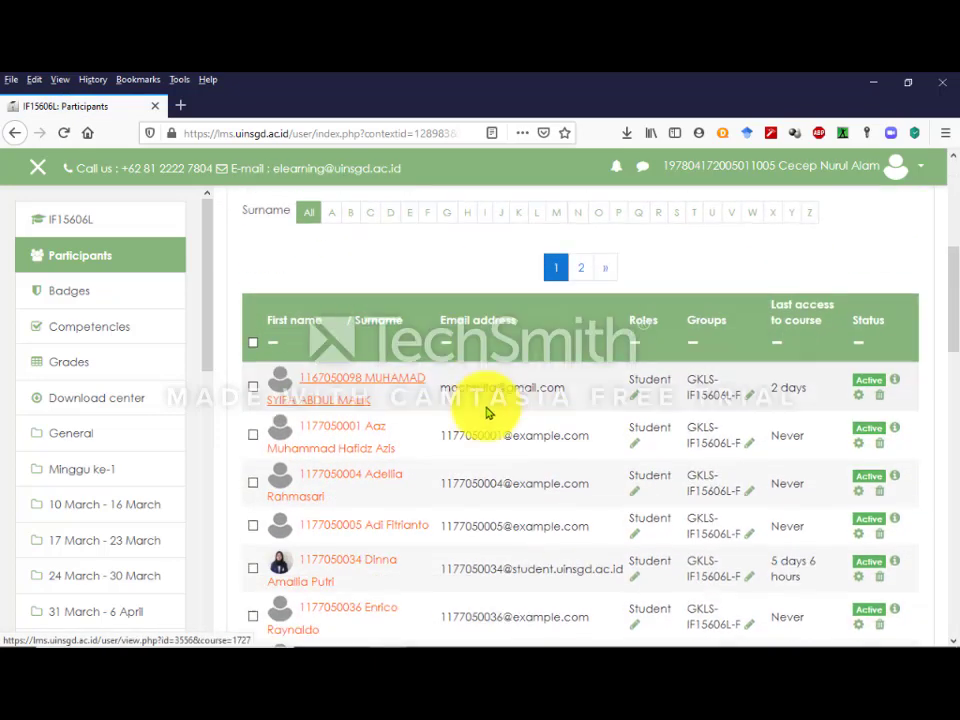
{"action": "scroll", "coordinate": [549, 426], "scroll_direction": "down", "scroll_amount": 4}
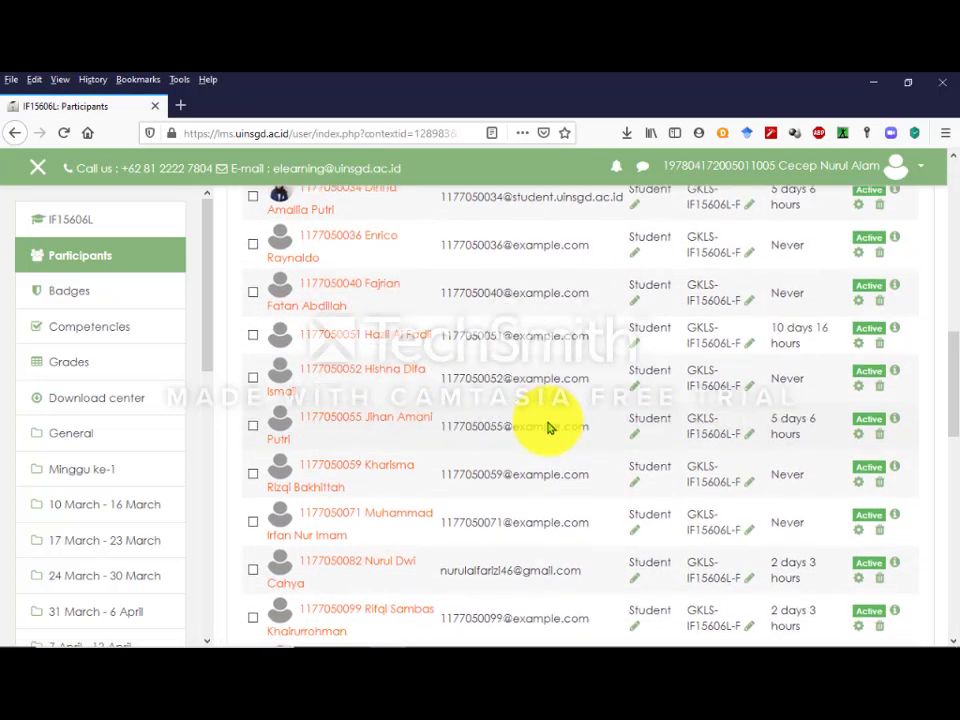
{"action": "scroll", "coordinate": [546, 405], "scroll_direction": "up", "scroll_amount": 8}
{"action": "scroll", "coordinate": [534, 403], "scroll_direction": "up", "scroll_amount": 1}
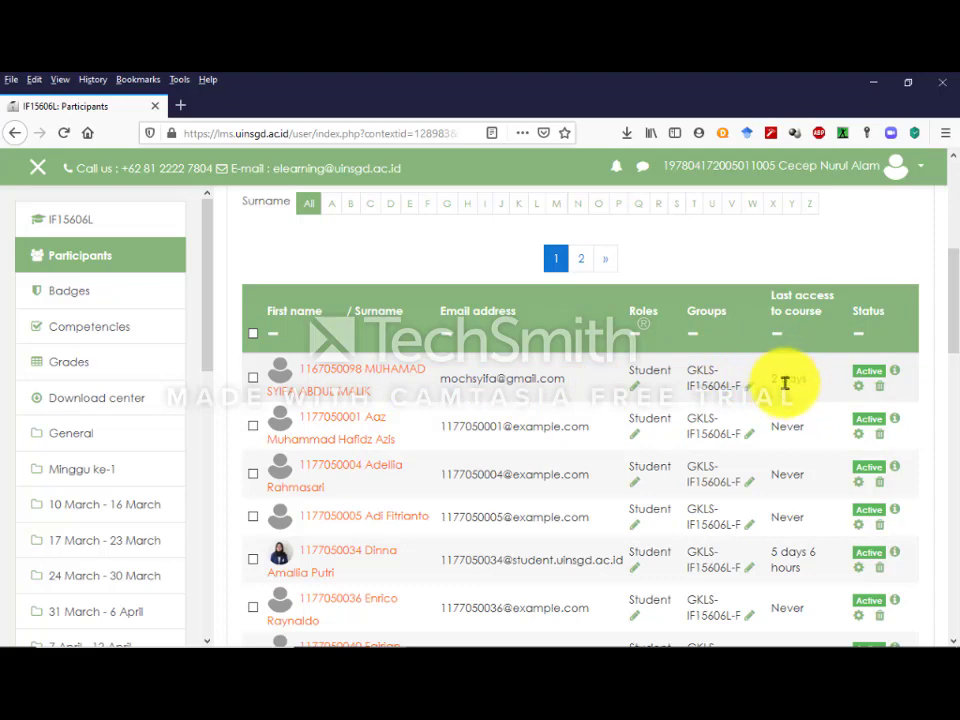
{"action": "scroll", "coordinate": [782, 382], "scroll_direction": "down", "scroll_amount": 1}
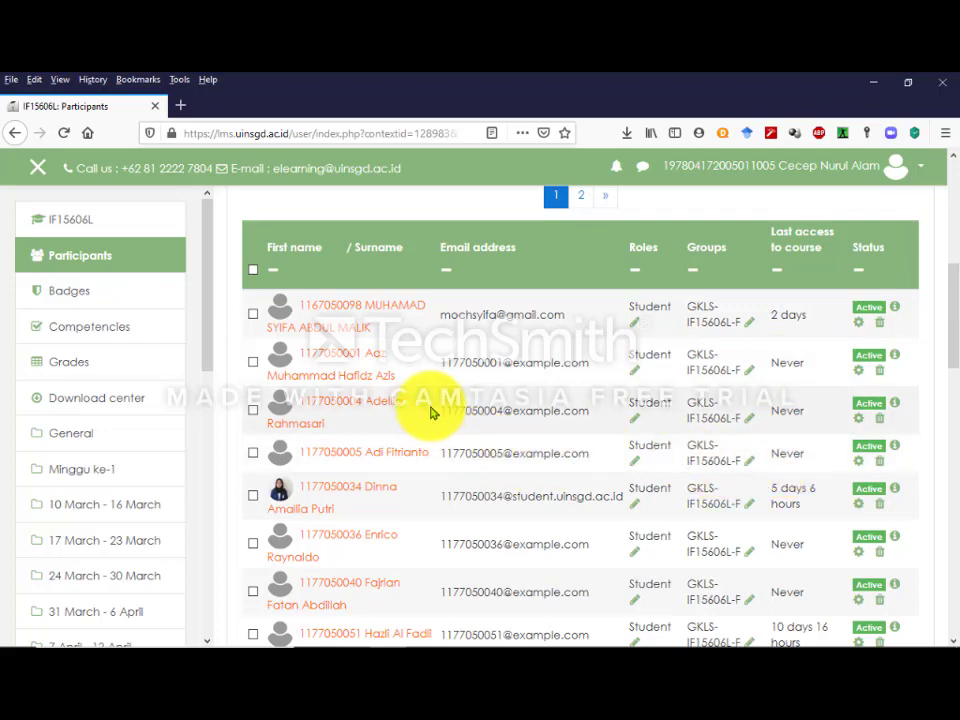
{"action": "scroll", "coordinate": [432, 412], "scroll_direction": "down", "scroll_amount": 5}
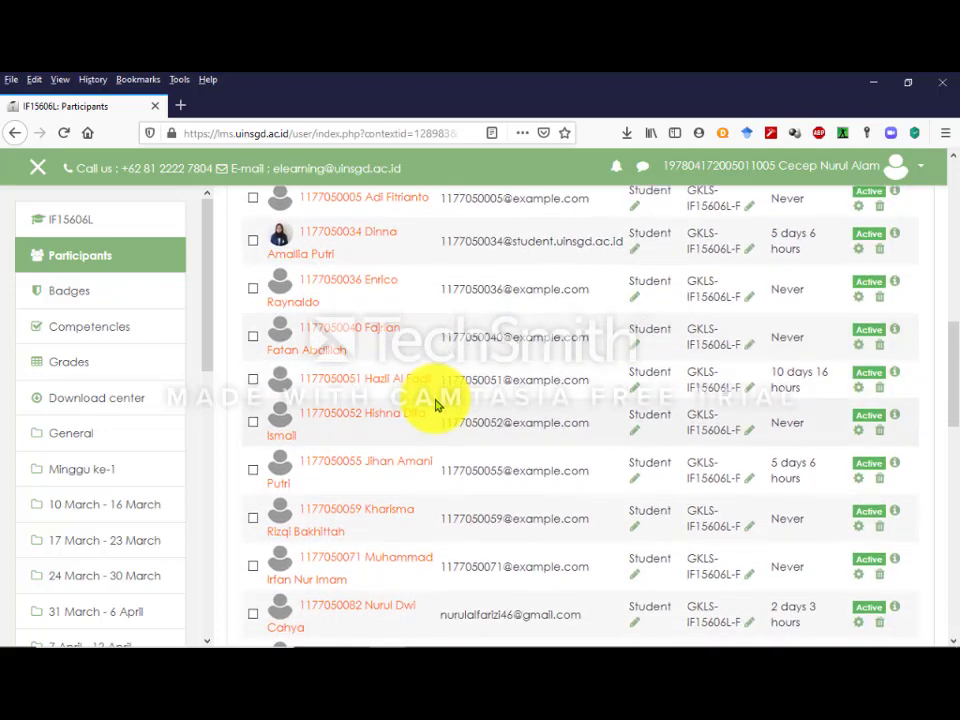
- Return to the Praktikum Jaringan Komputer Lanjut course page and turn editing on
{"action": "scroll", "coordinate": [435, 403], "scroll_direction": "up", "scroll_amount": 12}
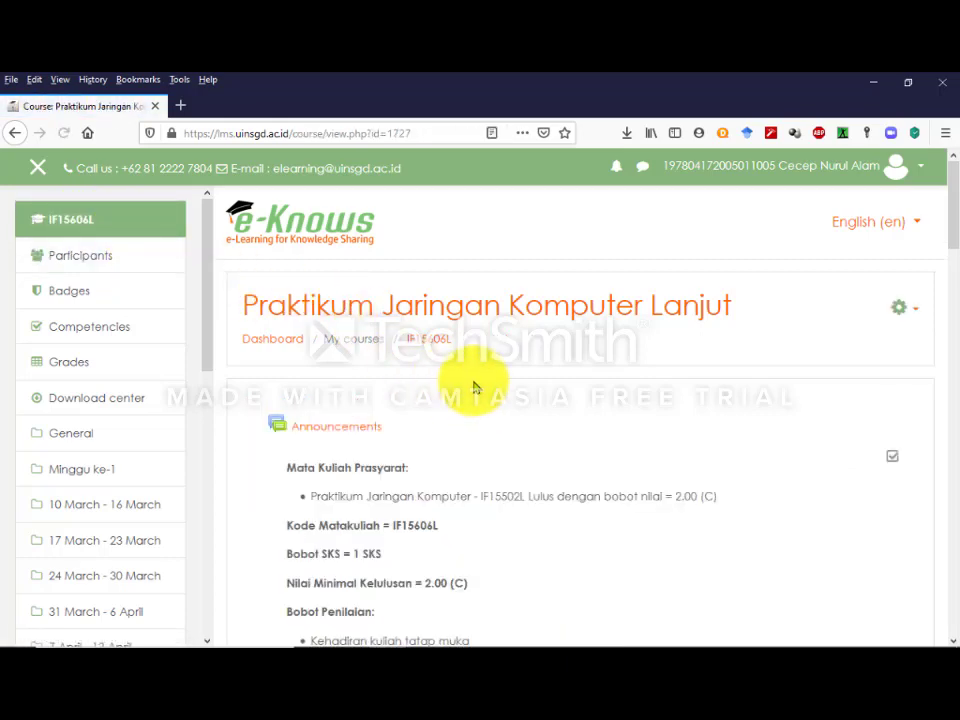
{"action": "scroll", "coordinate": [485, 380], "scroll_direction": "down", "scroll_amount": 5}
{"action": "scroll", "coordinate": [495, 378], "scroll_direction": "down", "scroll_amount": 10}
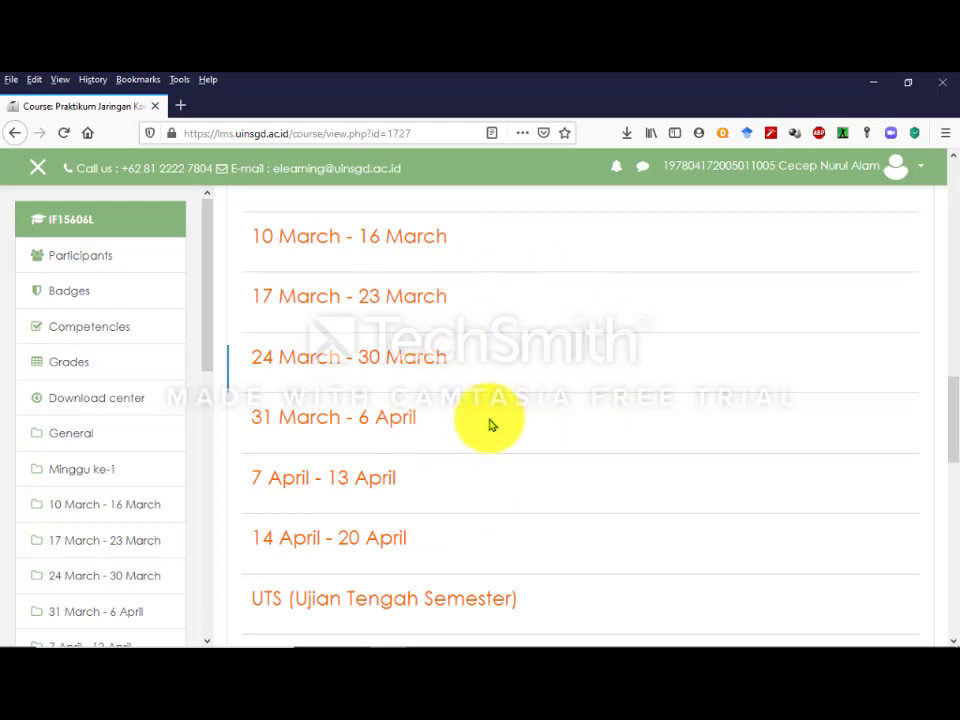
{"action": "scroll", "coordinate": [566, 371], "scroll_direction": "up", "scroll_amount": 15}
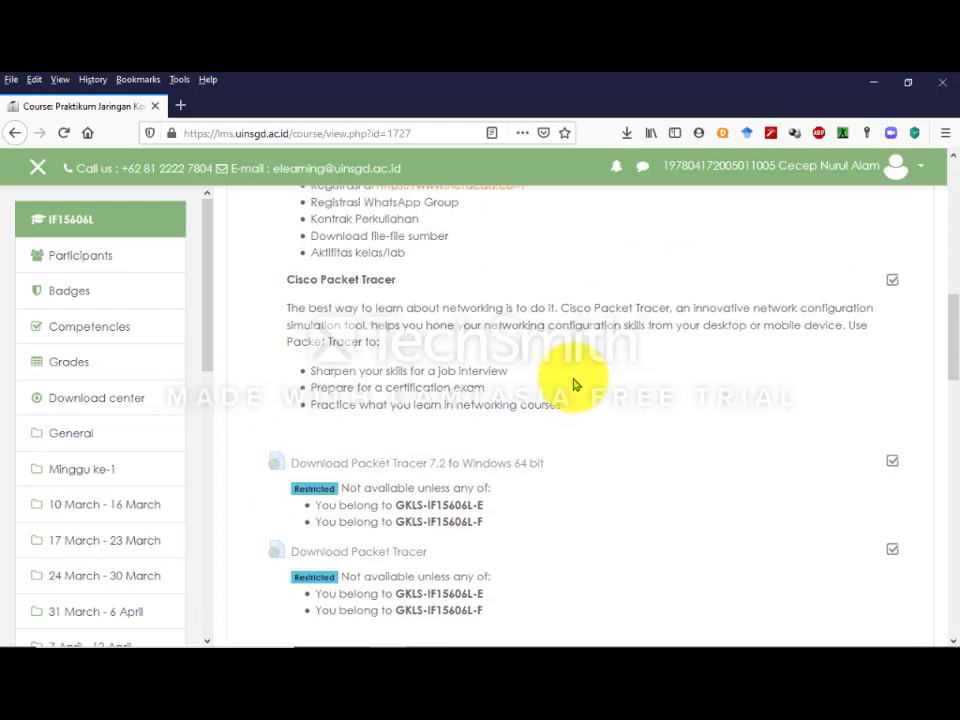
{"action": "scroll", "coordinate": [575, 378], "scroll_direction": "up", "scroll_amount": 5}
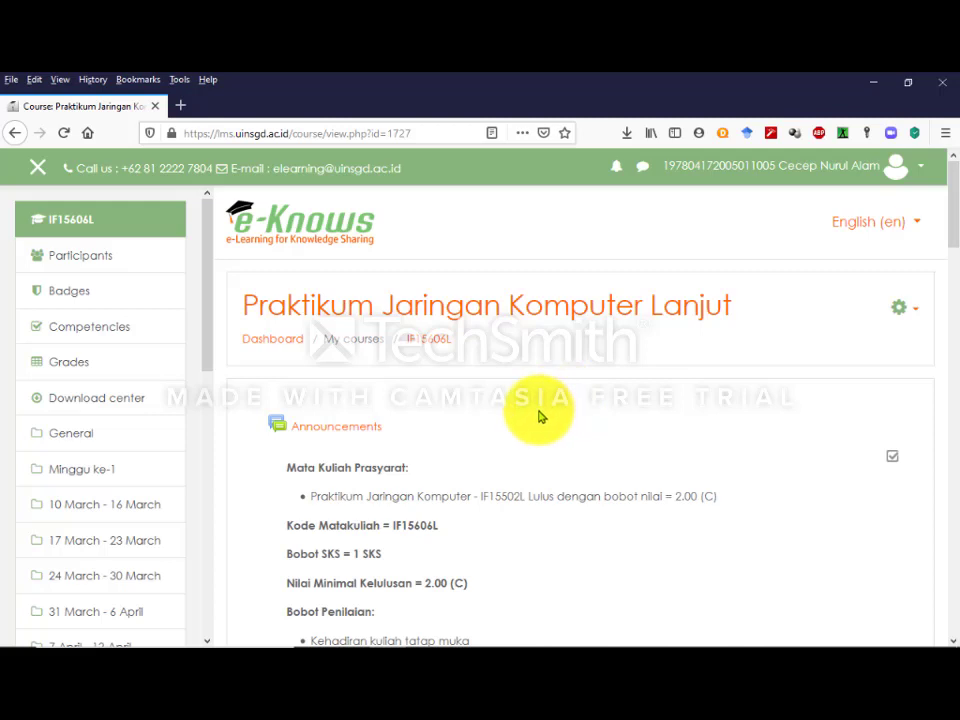
{"action": "left_click", "coordinate": [915, 315]}
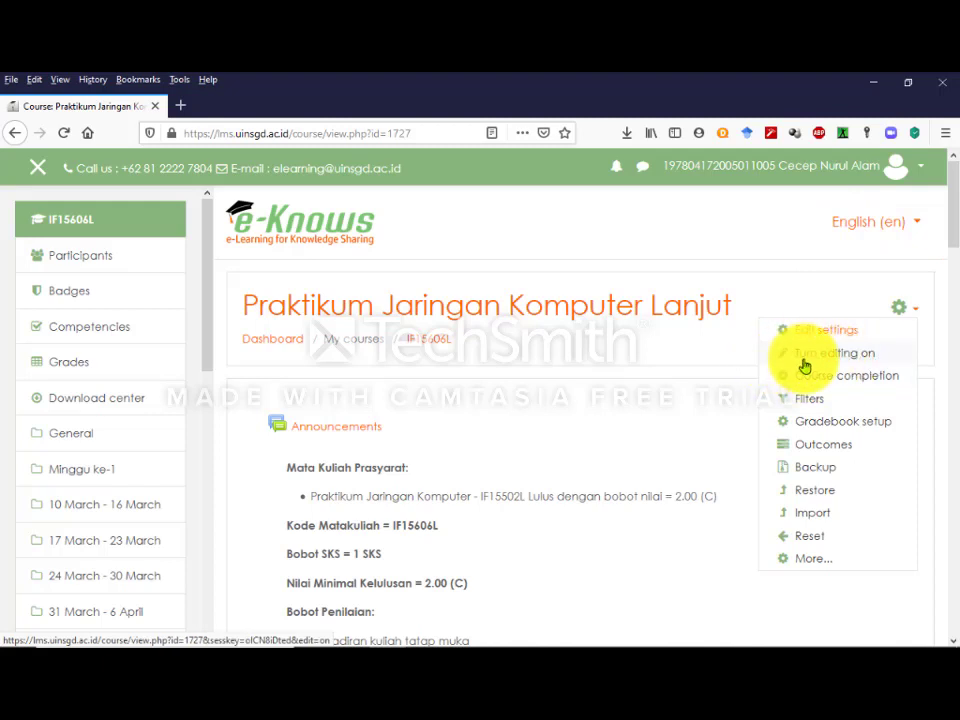
{"action": "left_click", "coordinate": [857, 361]}
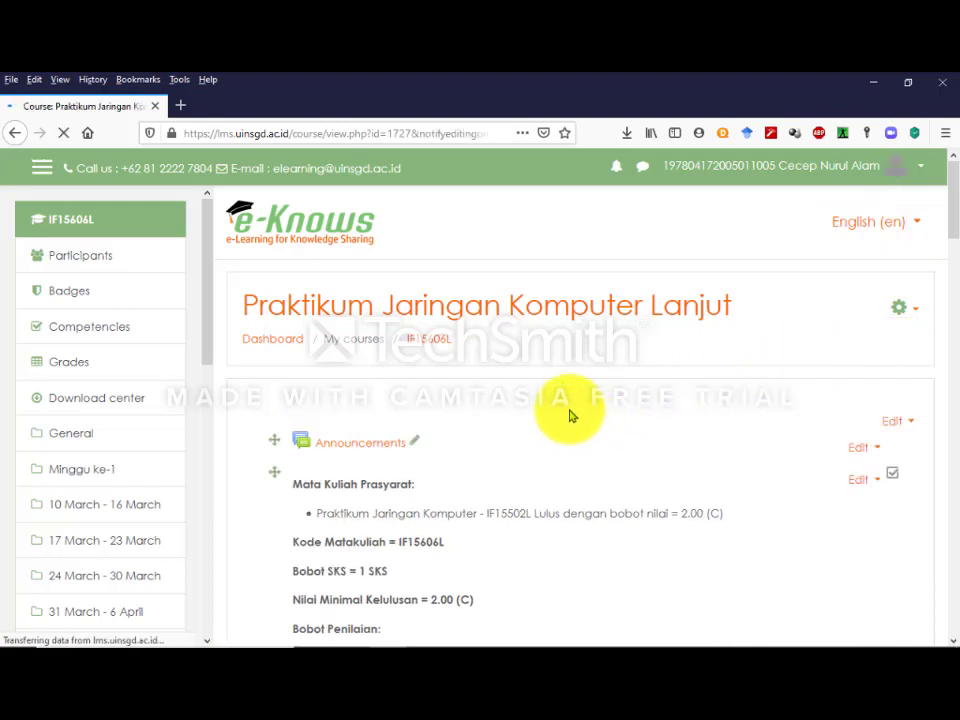
- Examine the editing options on the Announcements, the Minggu ke-1 materials and the weekly sections of the course page
{"action": "scroll", "coordinate": [490, 416], "scroll_direction": "down", "scroll_amount": 3}
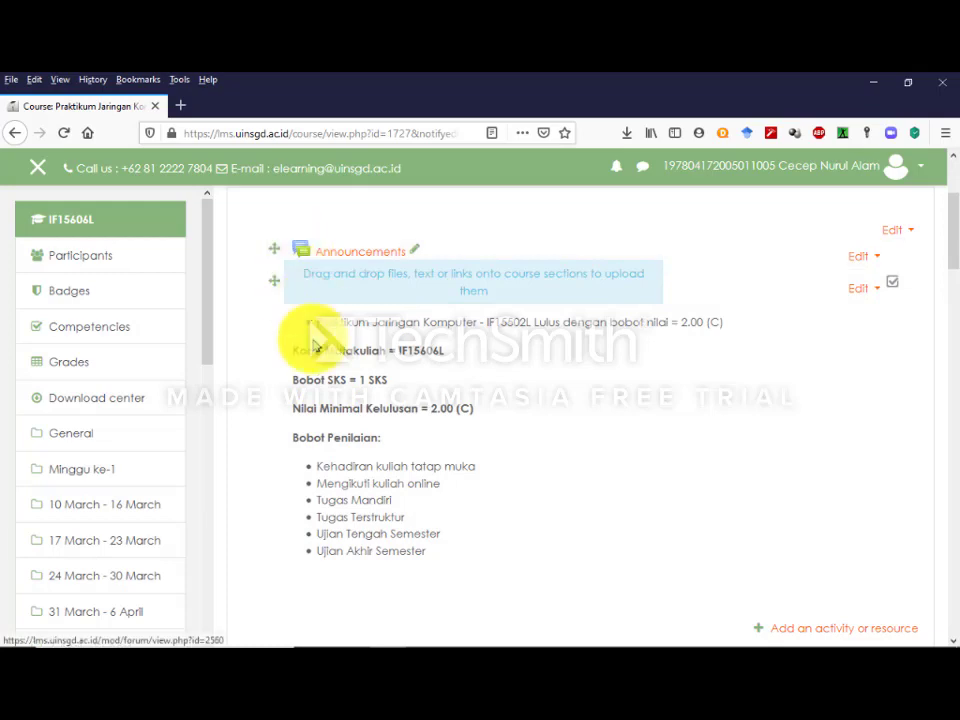
{"action": "scroll", "coordinate": [355, 380], "scroll_direction": "down", "scroll_amount": 3}
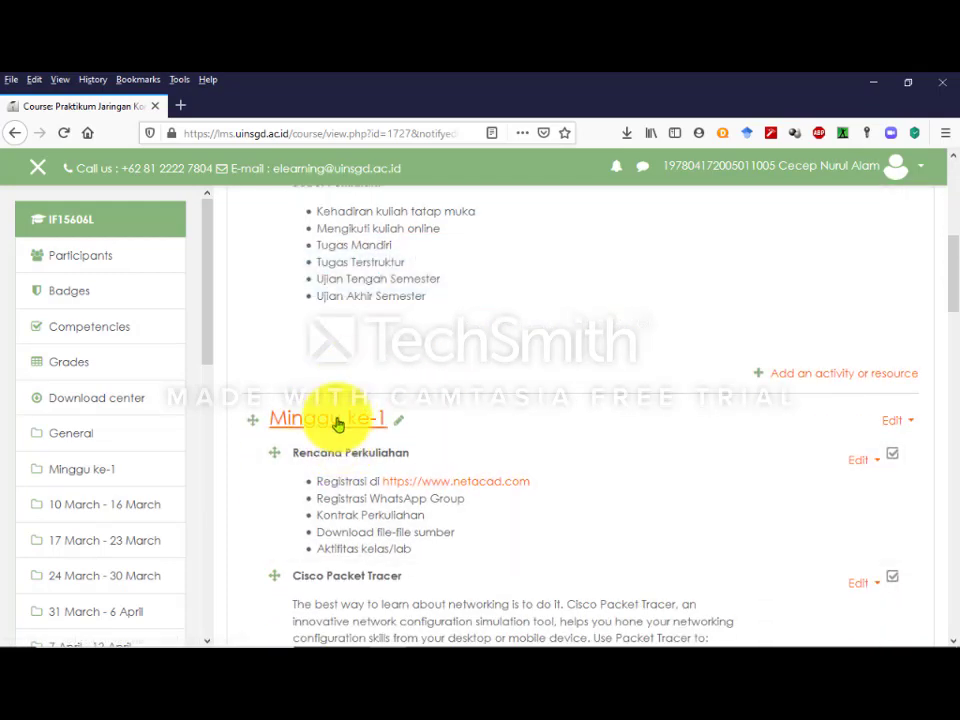
{"action": "scroll", "coordinate": [340, 420], "scroll_direction": "down", "scroll_amount": 2}
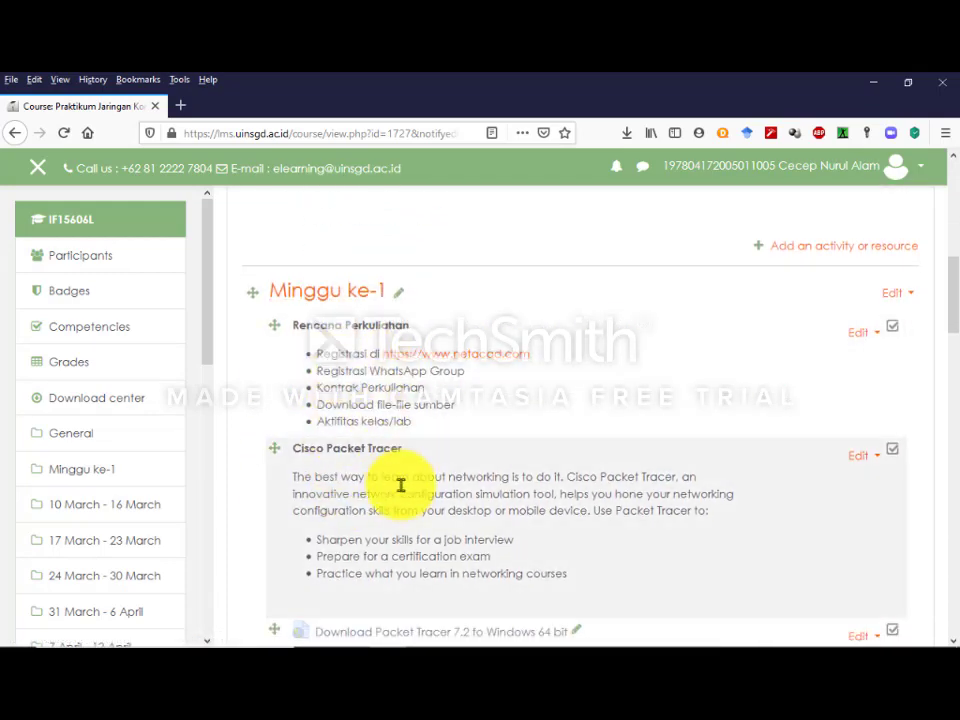
{"action": "scroll", "coordinate": [399, 484], "scroll_direction": "down", "scroll_amount": 2}
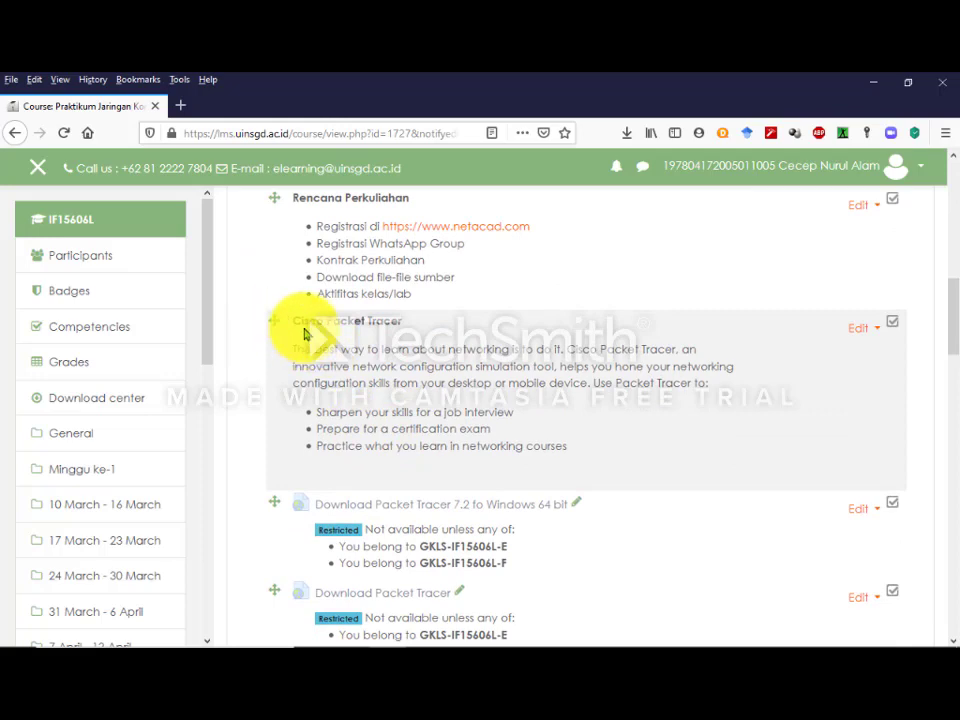
{"action": "scroll", "coordinate": [305, 334], "scroll_direction": "up", "scroll_amount": 8}
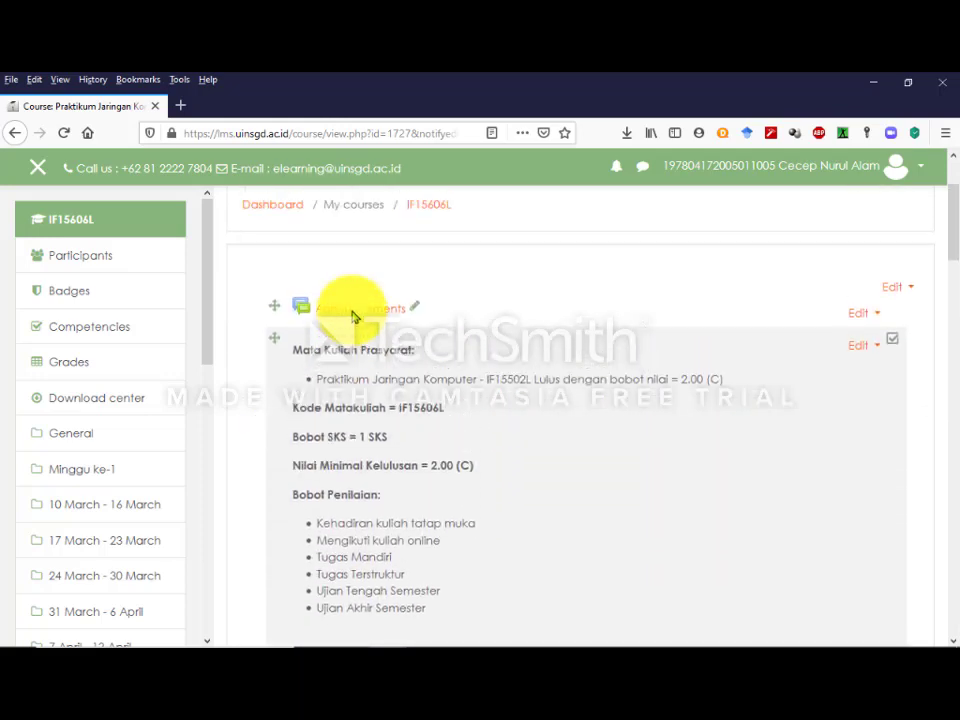
{"action": "scroll", "coordinate": [355, 330], "scroll_direction": "down", "scroll_amount": 13}
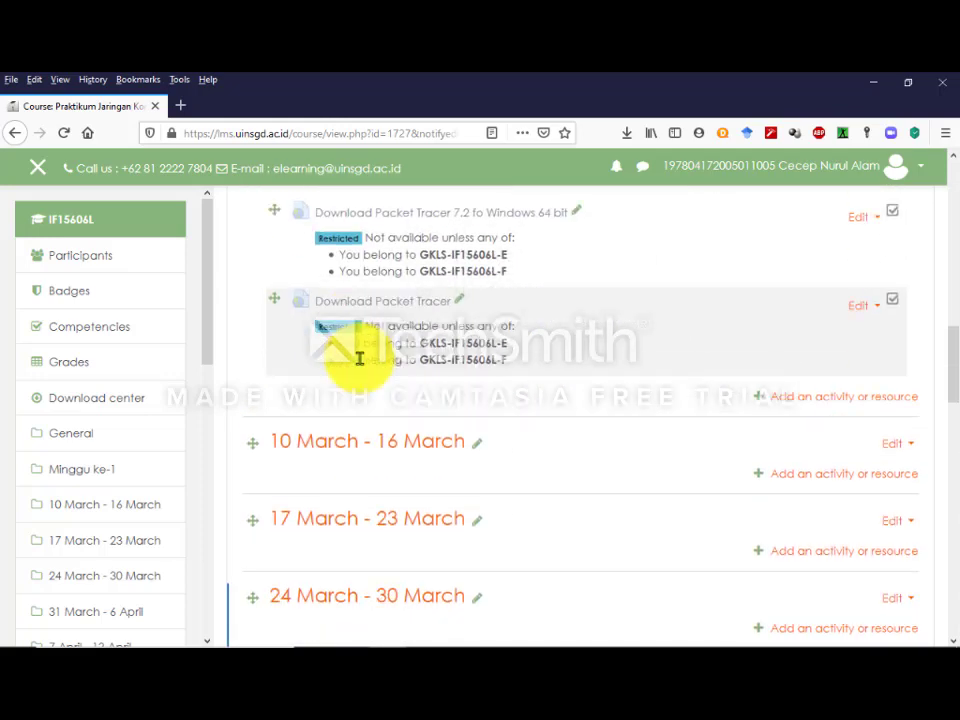
- Rename the 10 March - 16 March section of the course page as Minggu ke-2
{"action": "scroll", "coordinate": [358, 340], "scroll_direction": "up", "scroll_amount": 7}
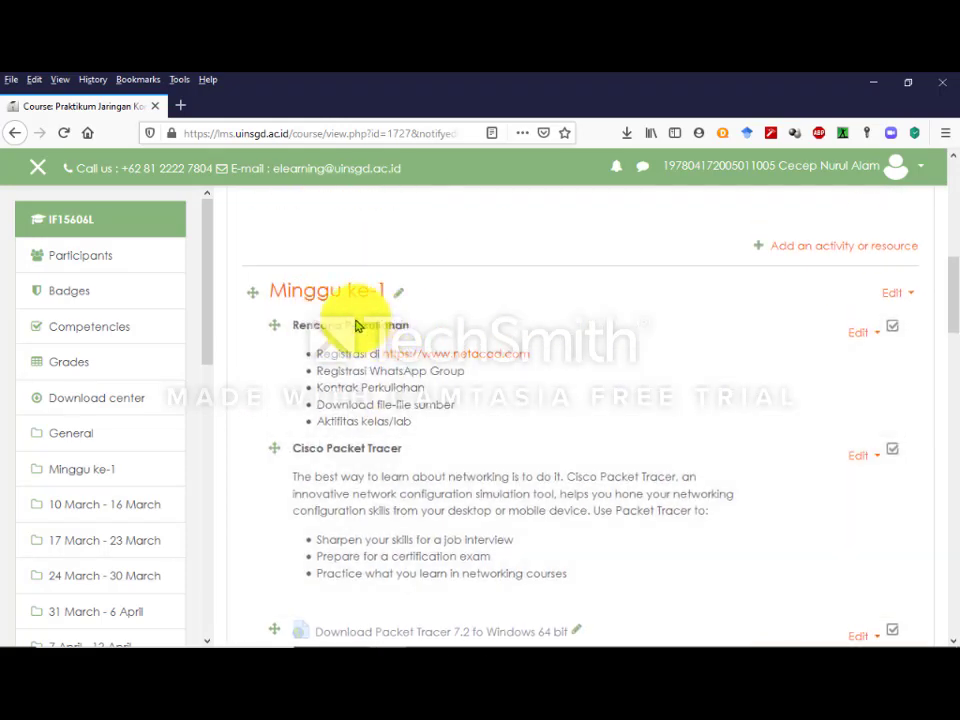
{"action": "scroll", "coordinate": [355, 330], "scroll_direction": "down", "scroll_amount": 6}
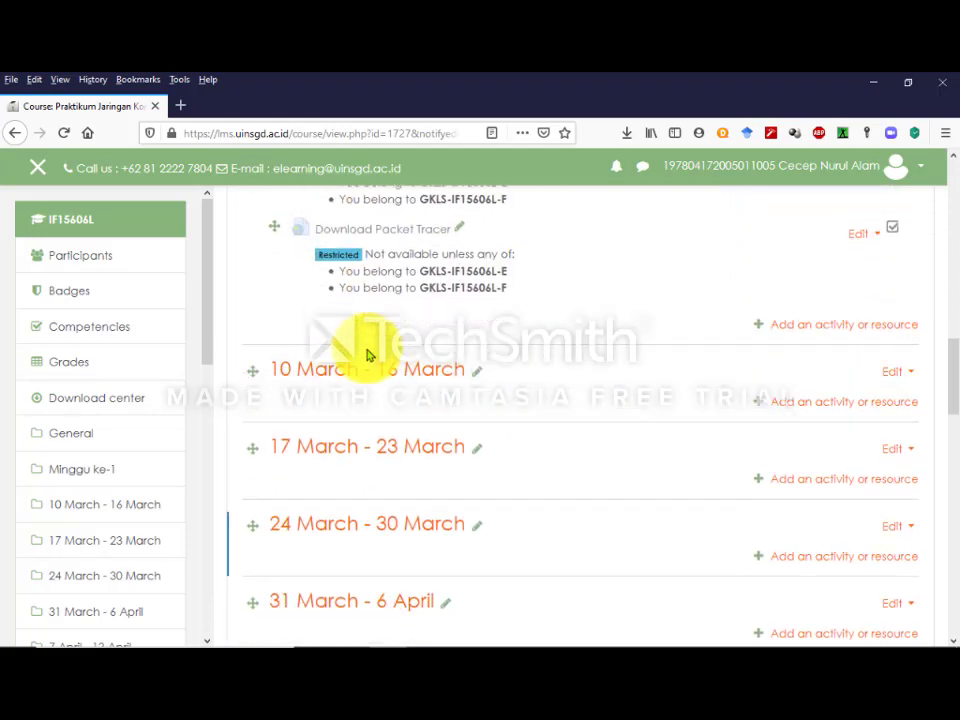
{"action": "scroll", "coordinate": [367, 356], "scroll_direction": "up", "scroll_amount": 3}
{"action": "scroll", "coordinate": [367, 350], "scroll_direction": "down", "scroll_amount": 3}
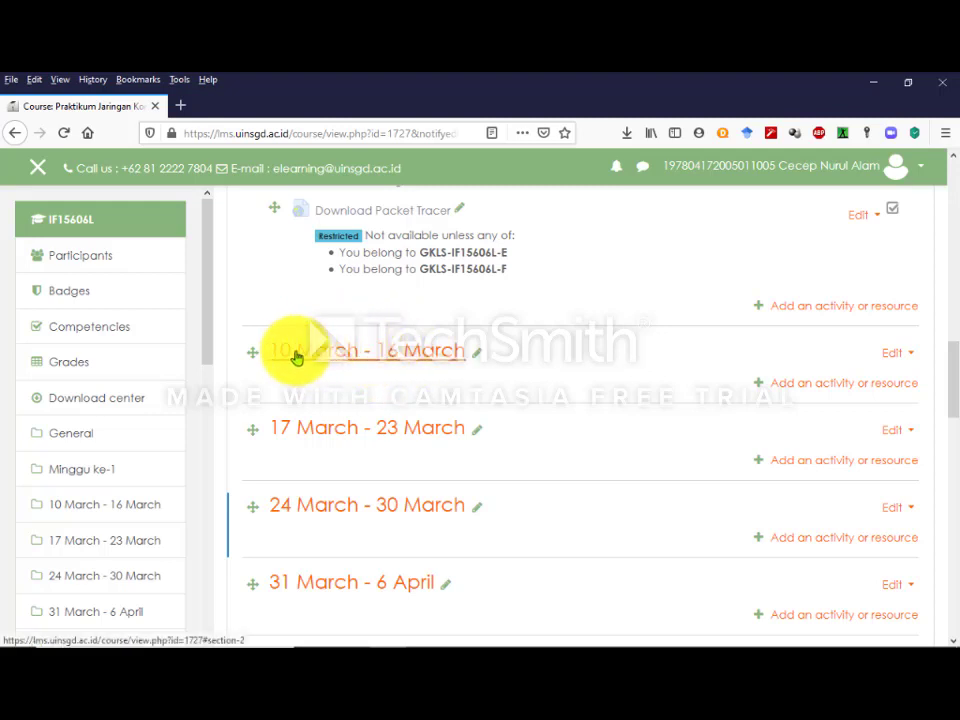
{"action": "left_click", "coordinate": [385, 370]}
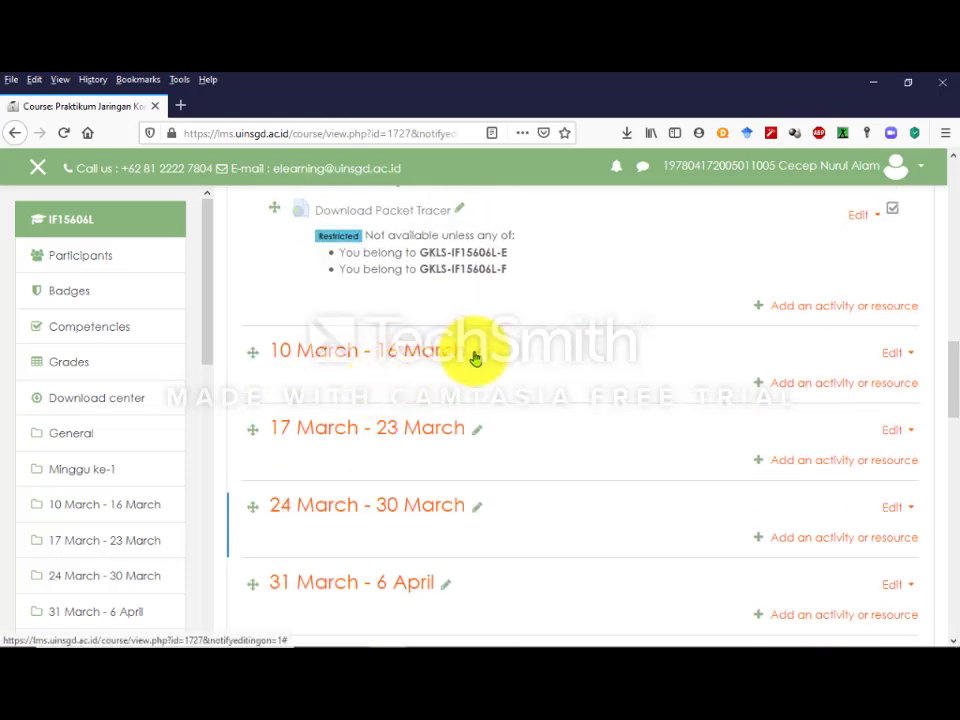
{"action": "left_click", "coordinate": [476, 352]}
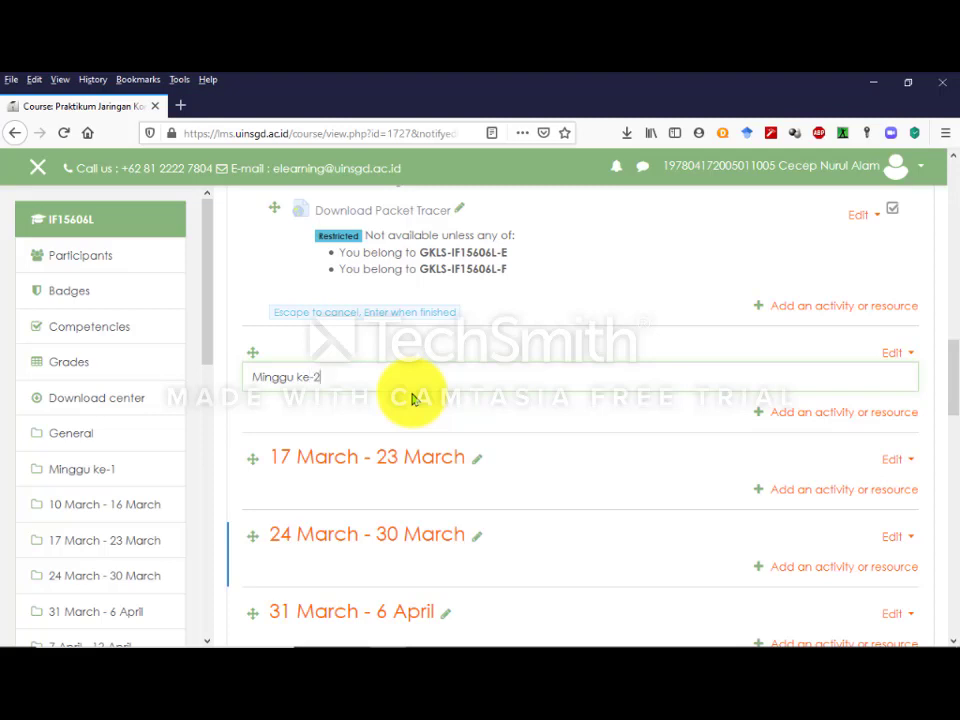
{"action": "key", "text": "Return"}
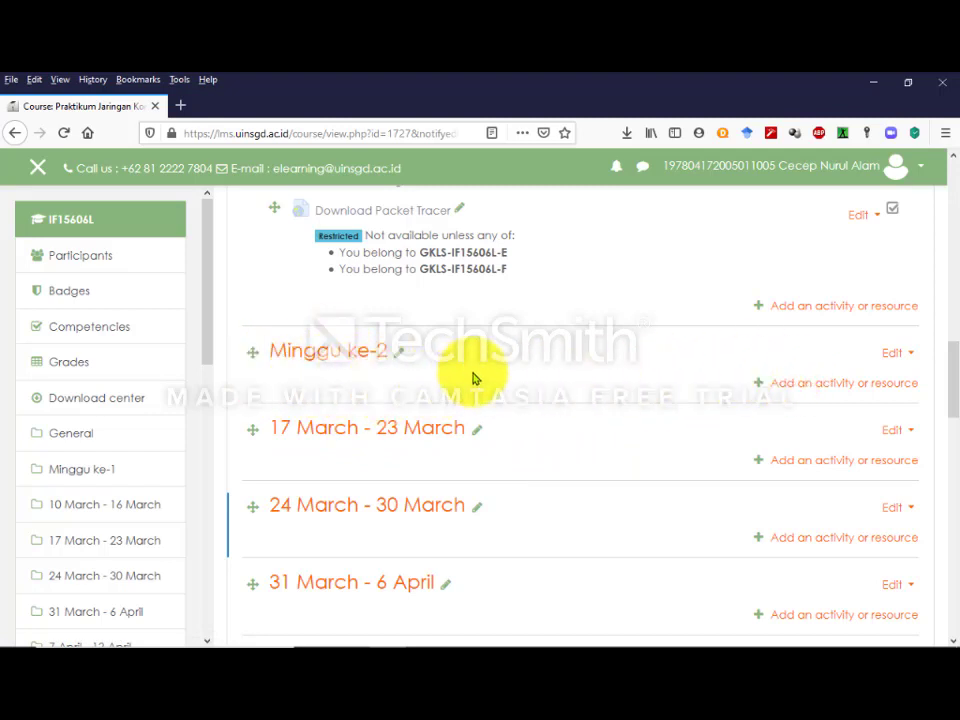
- Switch to Panduan LMS UIN Bandung.docx in Word, review its table of LMS components and activities, and return to the course page in Firefox
{"action": "mouse_move", "coordinate": [377, 635]}
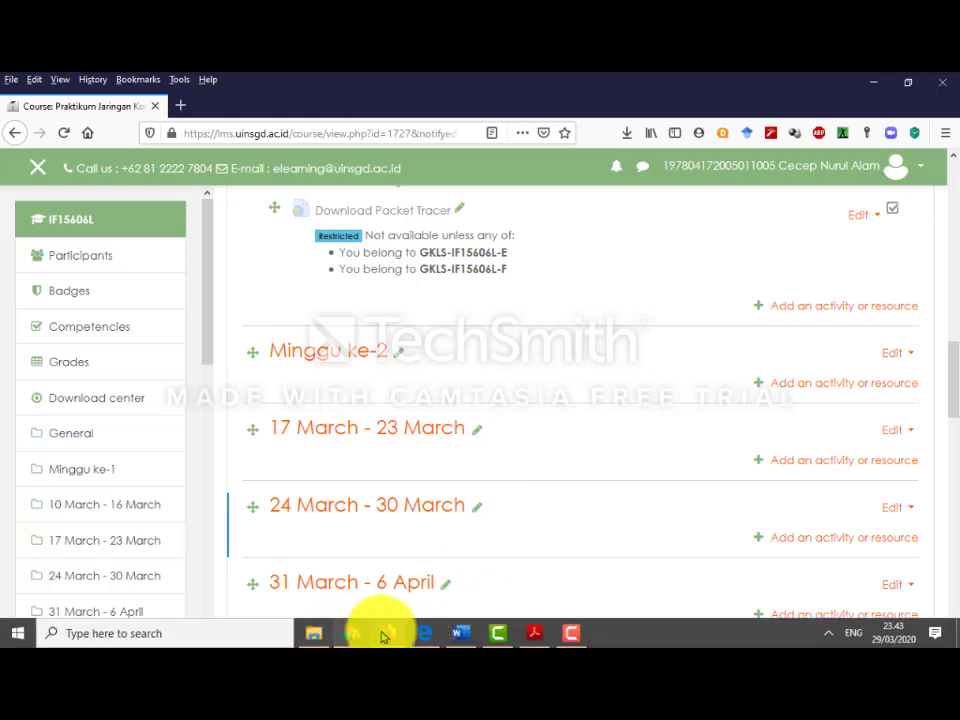
{"action": "left_click", "coordinate": [461, 633]}
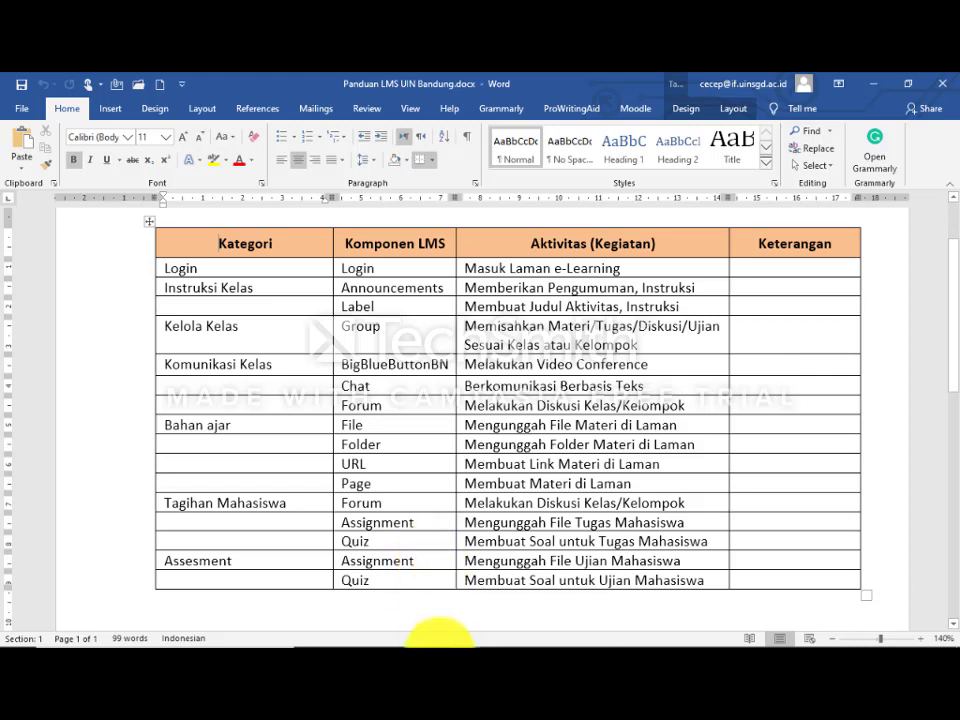
{"action": "mouse_move", "coordinate": [418, 634]}
{"action": "left_click", "coordinate": [384, 634]}
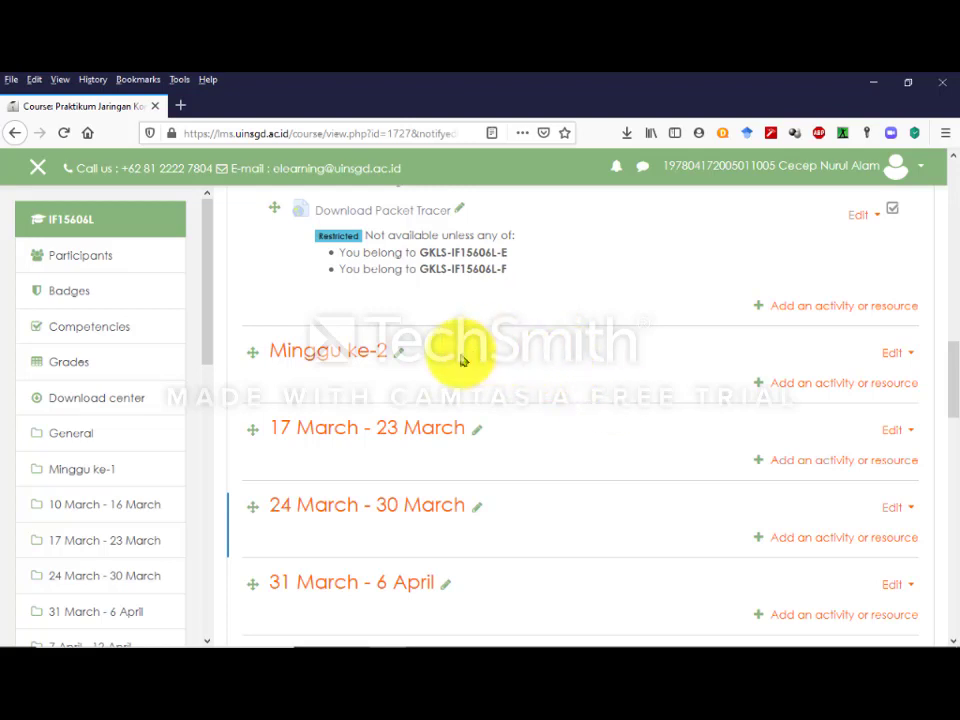
- Add a new File resource to the Minggu ke-2 section
{"action": "left_click", "coordinate": [826, 388]}
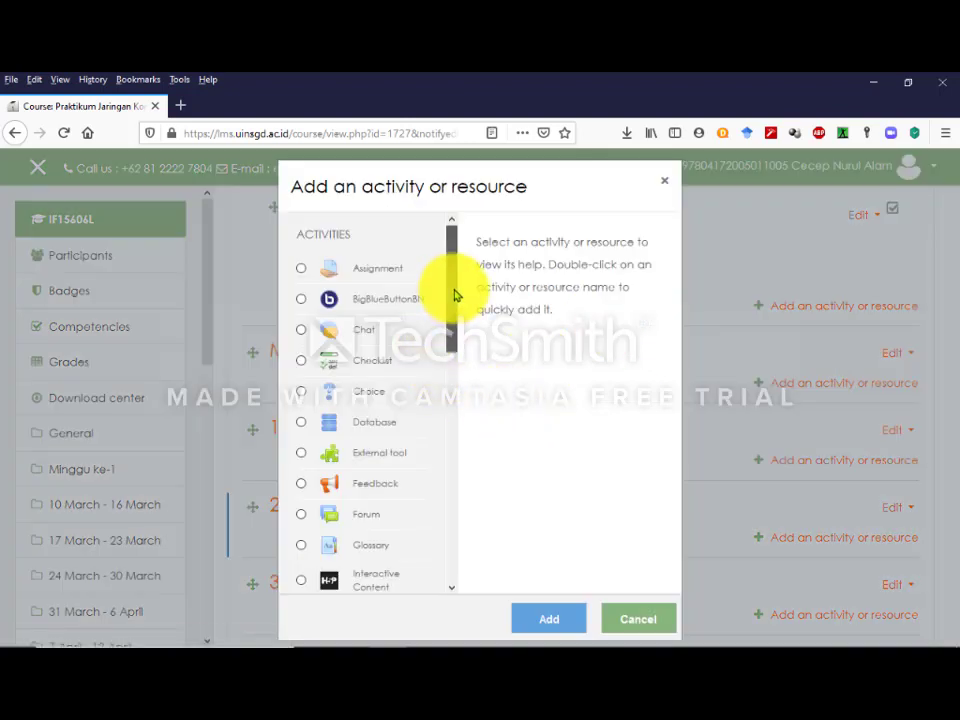
{"action": "left_click_drag", "start_coordinate": [453, 295], "coordinate": [453, 509]}
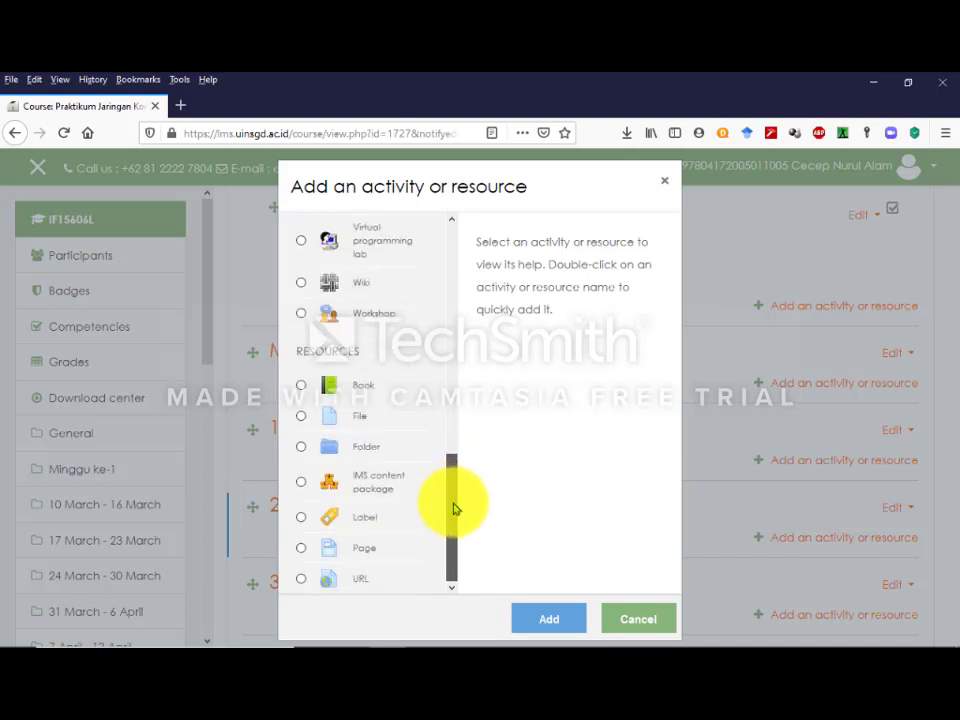
{"action": "left_click", "coordinate": [336, 420]}
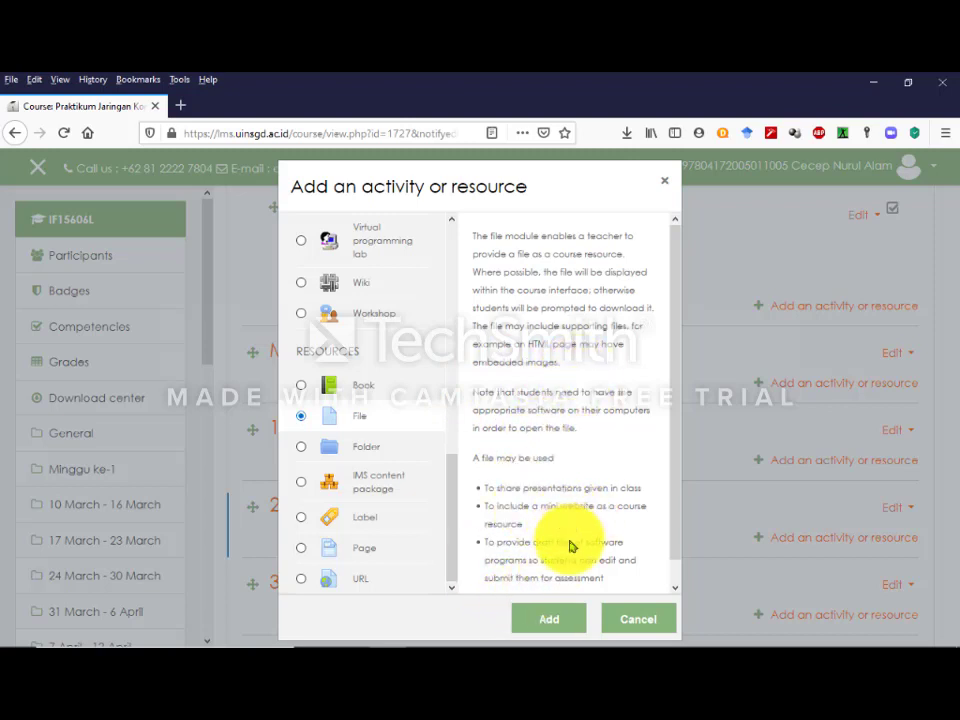
{"action": "left_click", "coordinate": [545, 620]}
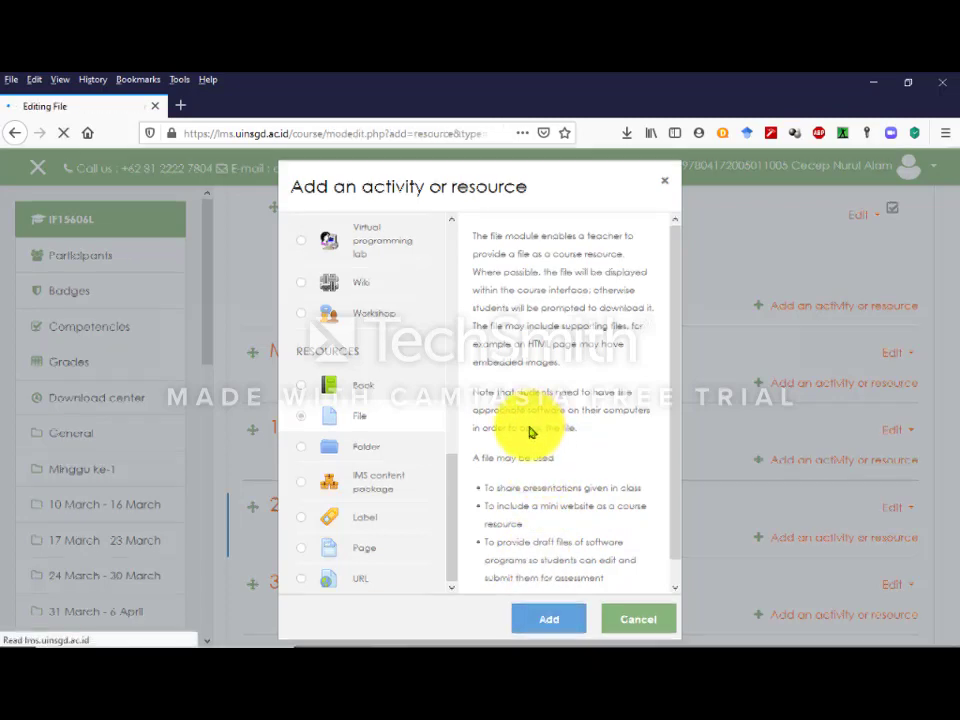
- Set the file resource's name and description to "Materi minggu ke 2" and enable displaying the description on the course page
{"action": "scroll", "coordinate": [446, 467], "scroll_direction": "down", "scroll_amount": 3}
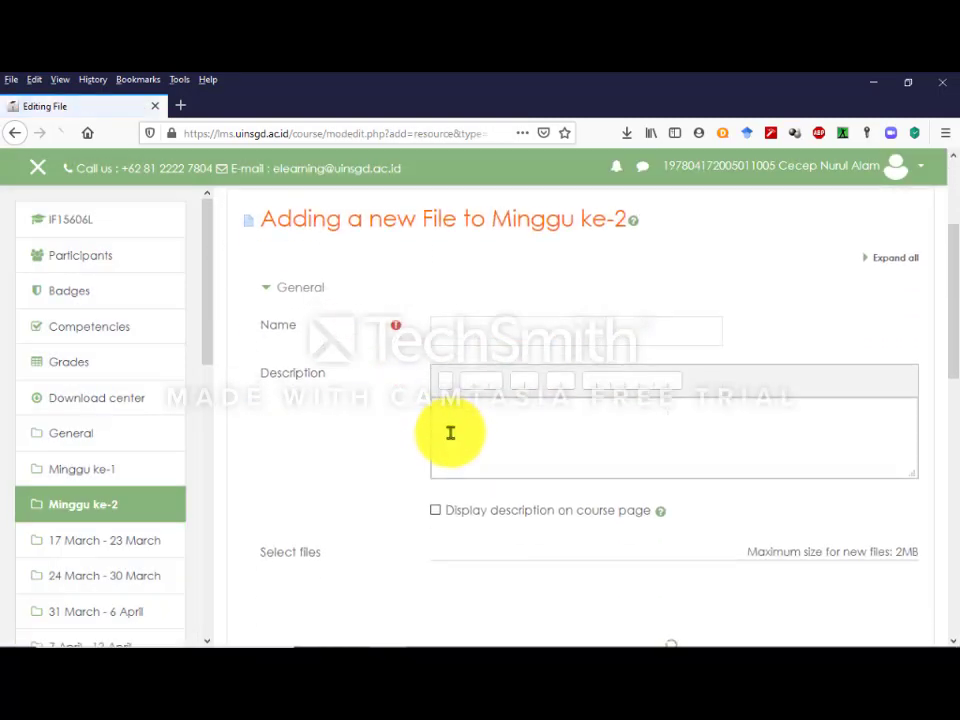
{"action": "left_click", "coordinate": [544, 325]}
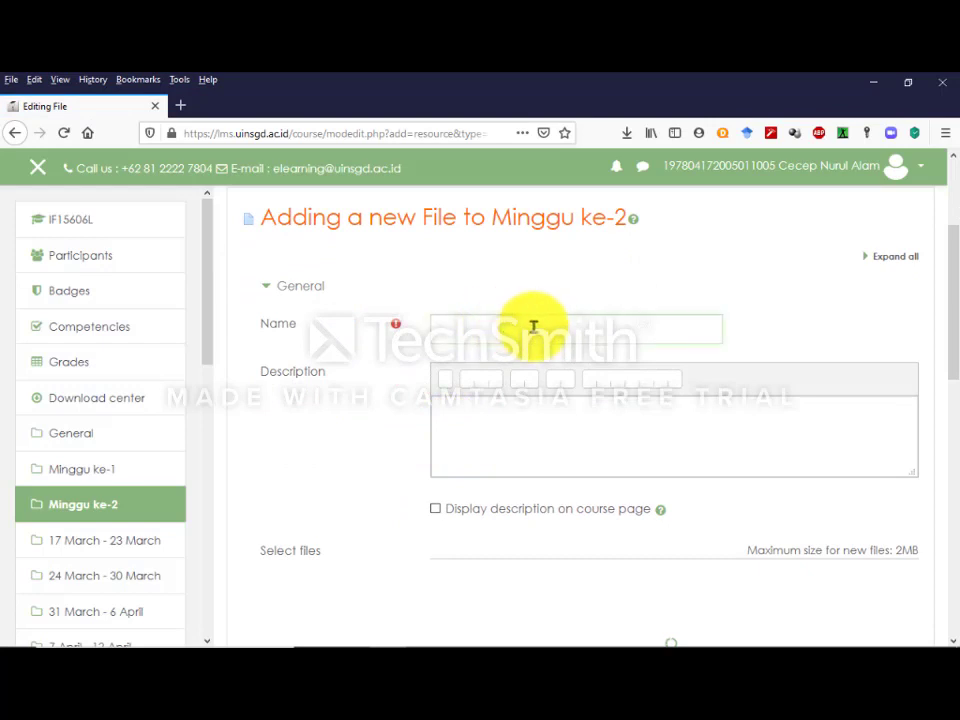
{"action": "type", "text": "Materi minggu ke 2"}
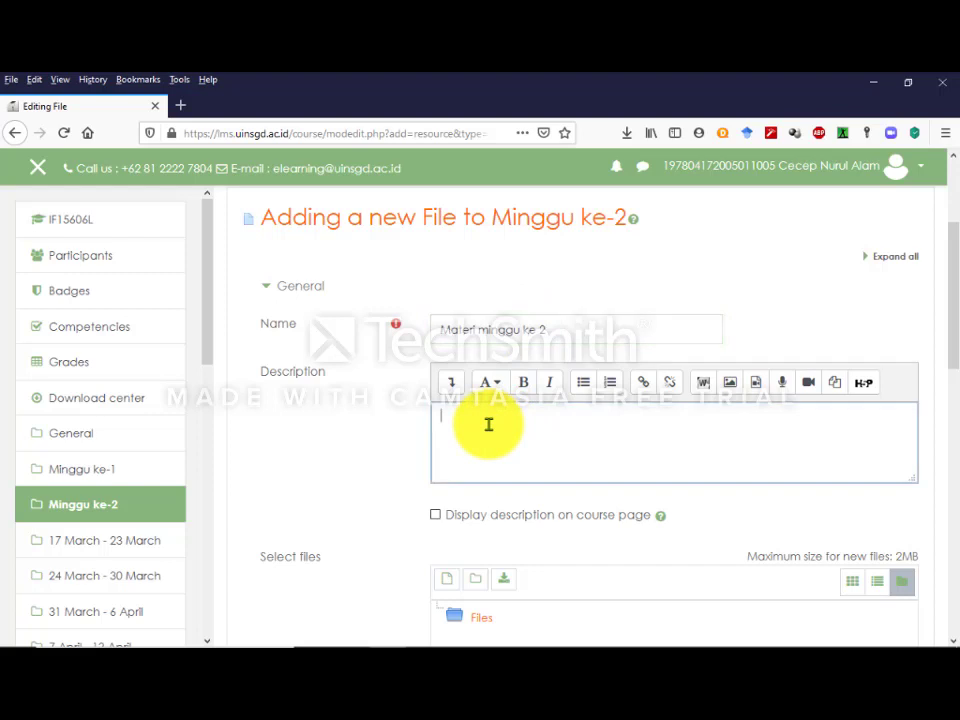
{"action": "scroll", "coordinate": [343, 430], "scroll_direction": "down", "scroll_amount": 1}
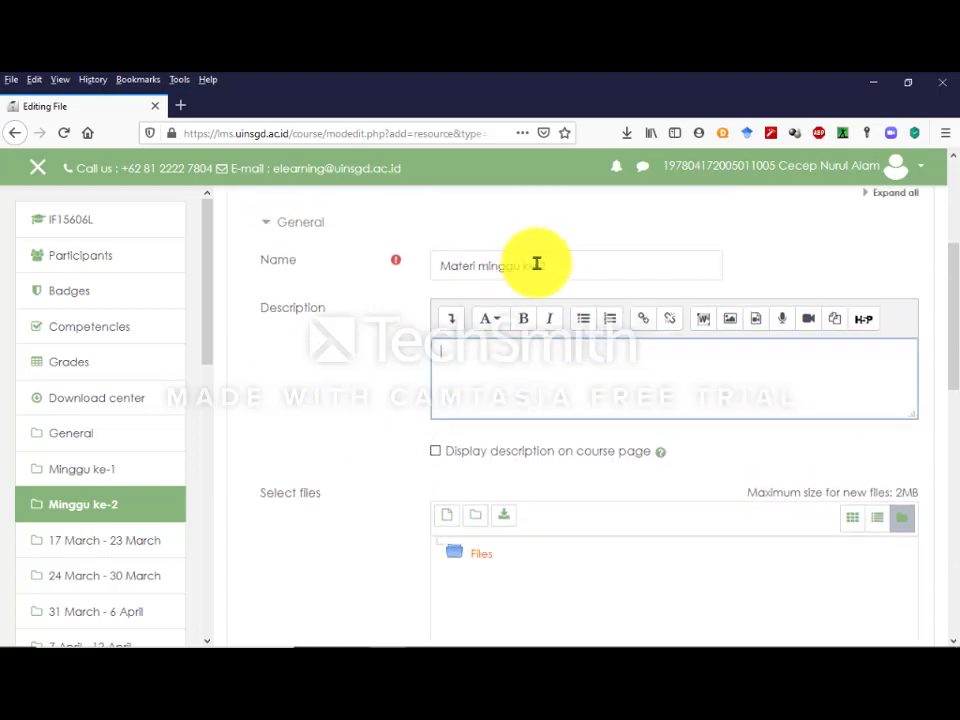
{"action": "left_click_drag", "start_coordinate": [518, 261], "coordinate": [422, 268]}
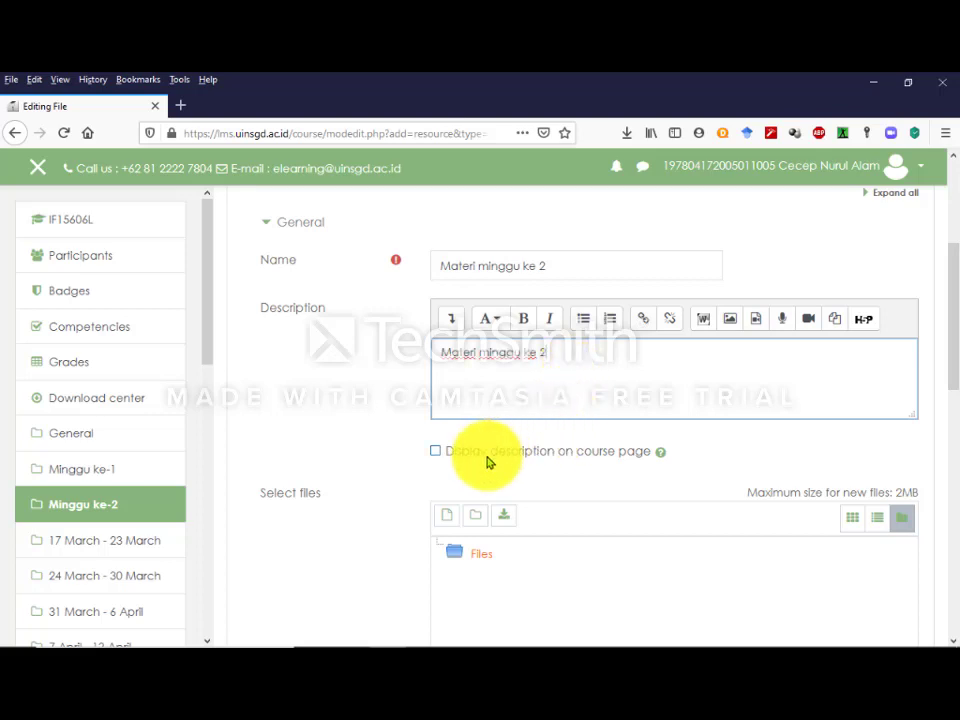
{"action": "left_click", "coordinate": [435, 451]}
- Upload Slide1.PNG from the Desktop folder Latihan e-Learning > Camtasia Getting Started Guide as the resource's file
{"action": "scroll", "coordinate": [364, 407], "scroll_direction": "down", "scroll_amount": 2}
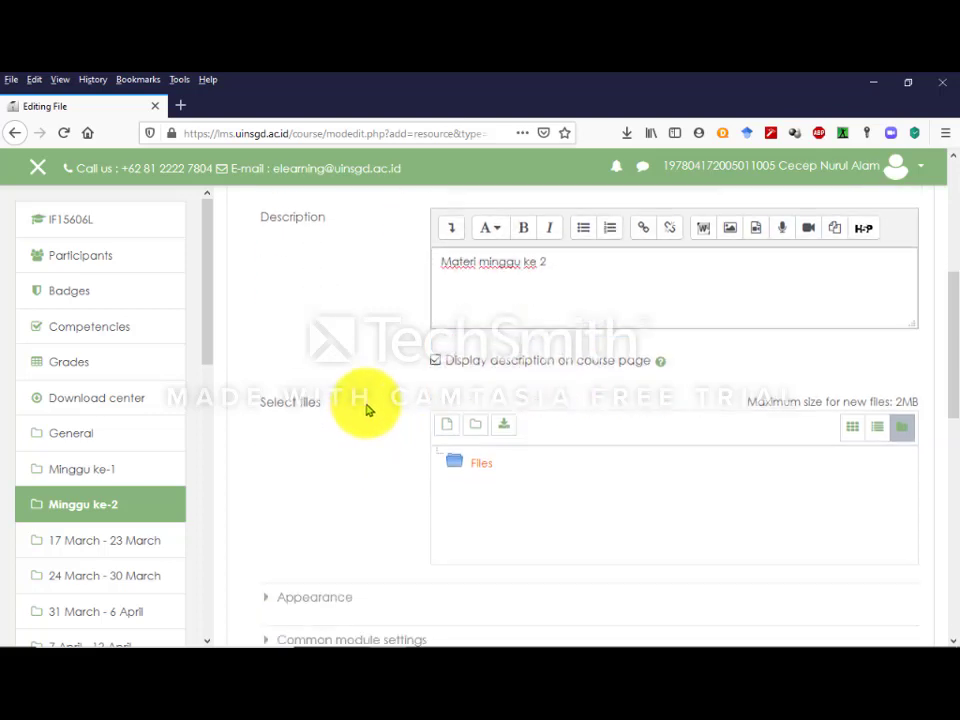
{"action": "scroll", "coordinate": [368, 398], "scroll_direction": "down", "scroll_amount": 1}
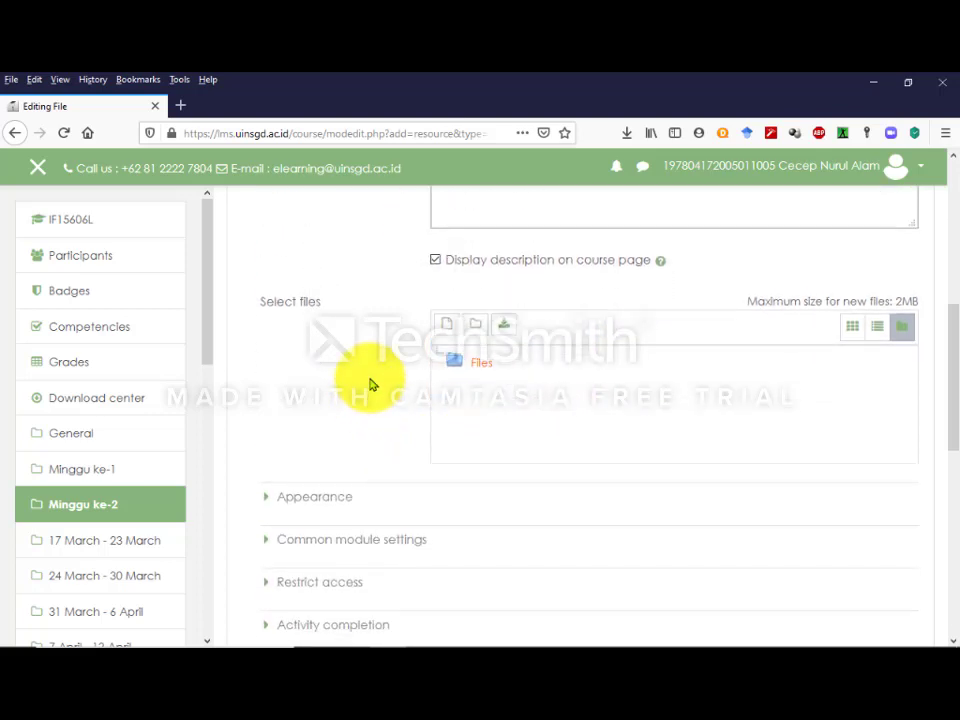
{"action": "scroll", "coordinate": [370, 385], "scroll_direction": "down", "scroll_amount": 1}
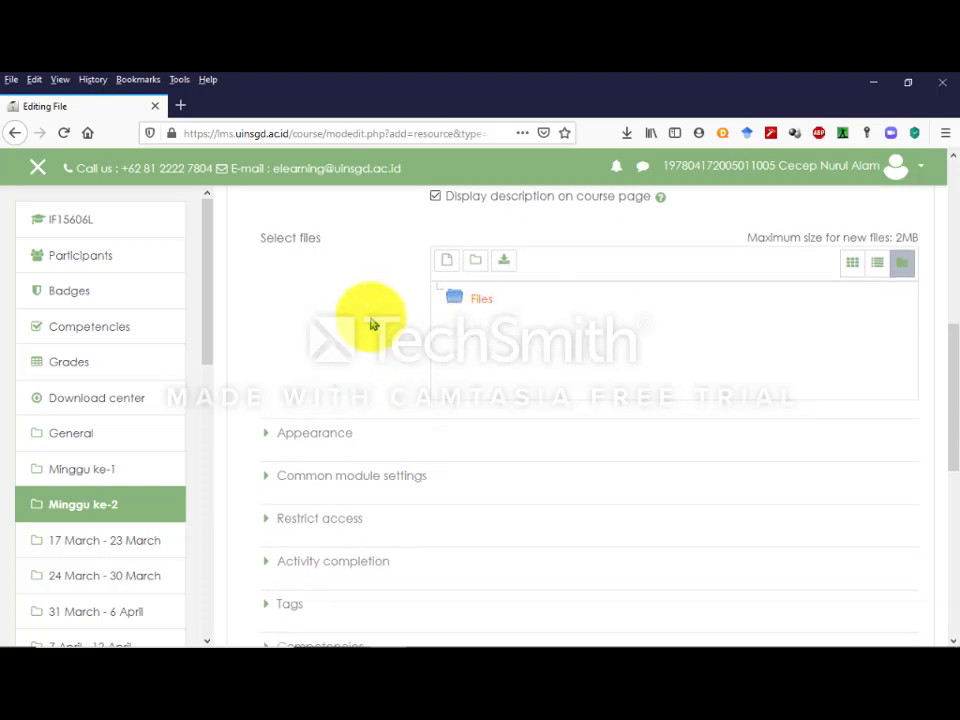
{"action": "left_click", "coordinate": [449, 268]}
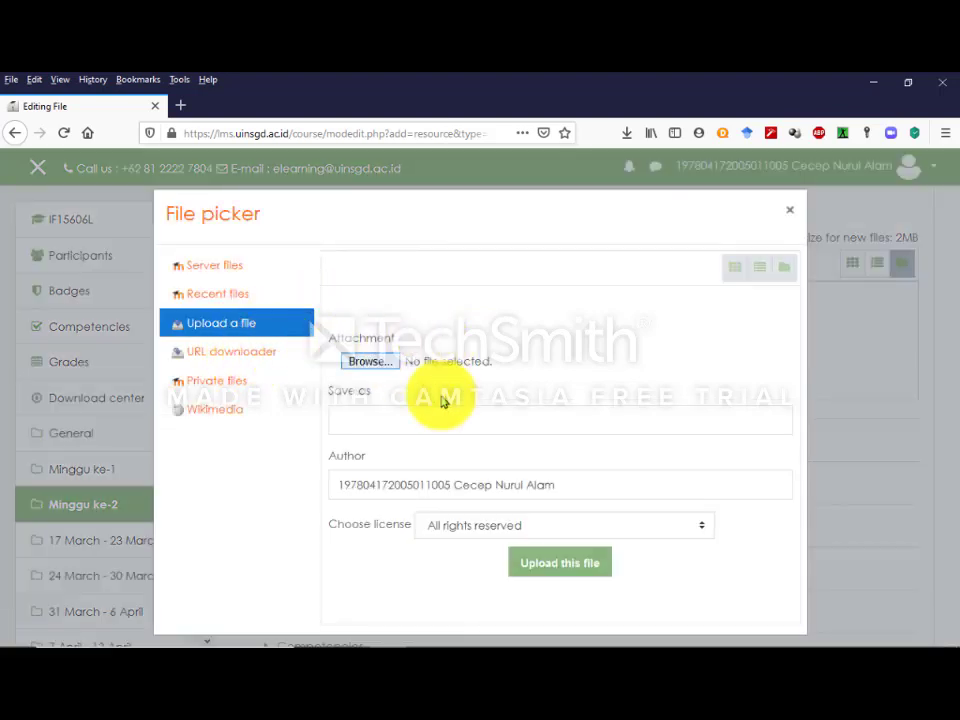
{"action": "left_click", "coordinate": [792, 217]}
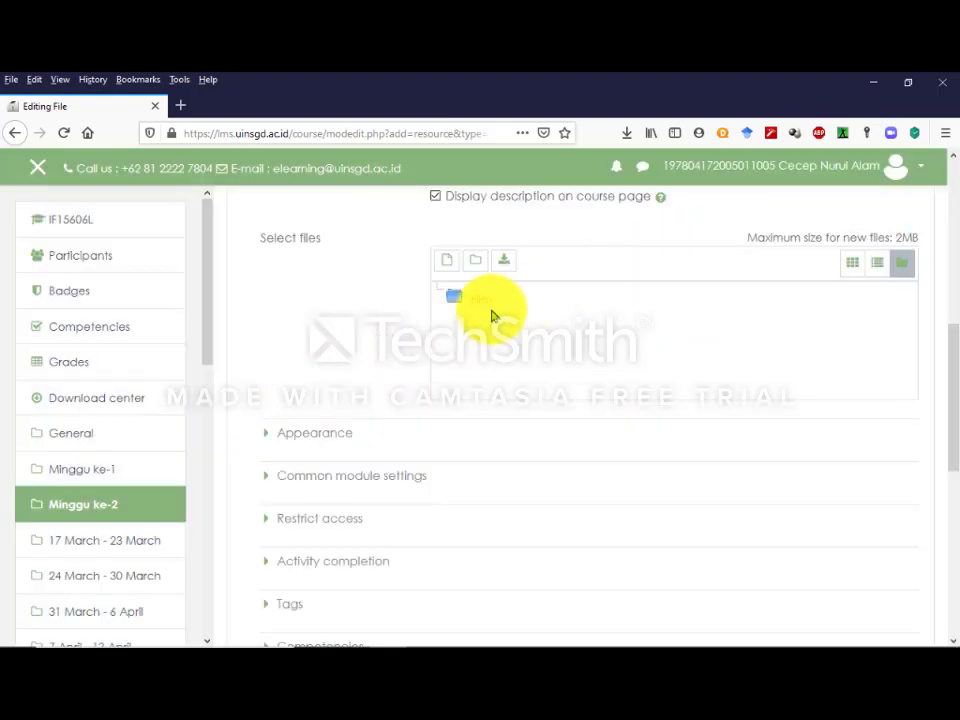
{"action": "left_click", "coordinate": [446, 266]}
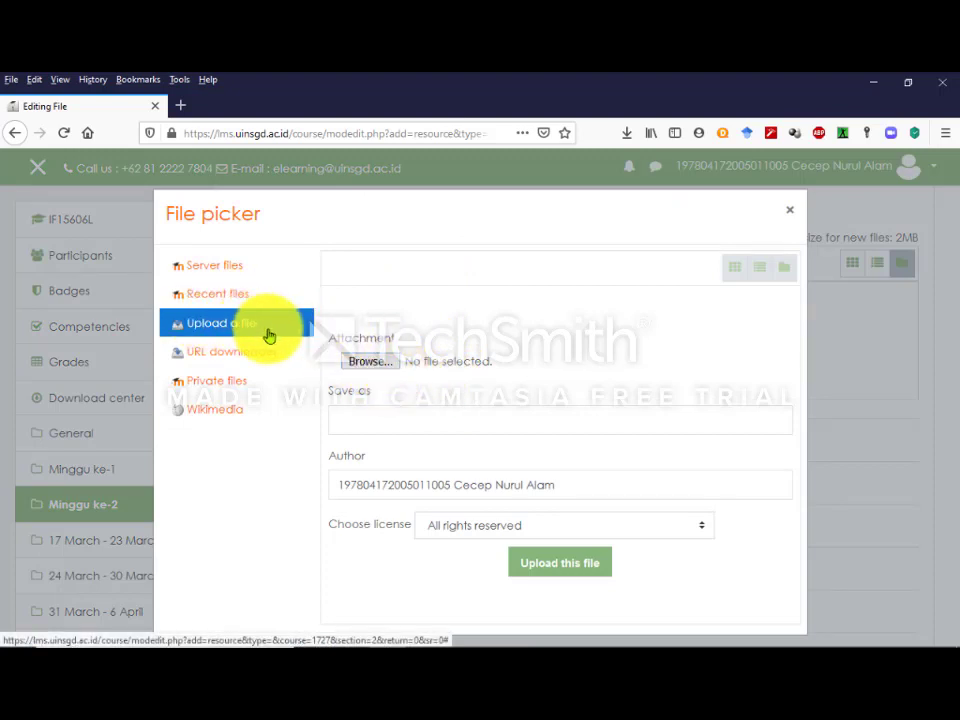
{"action": "left_click", "coordinate": [370, 361]}
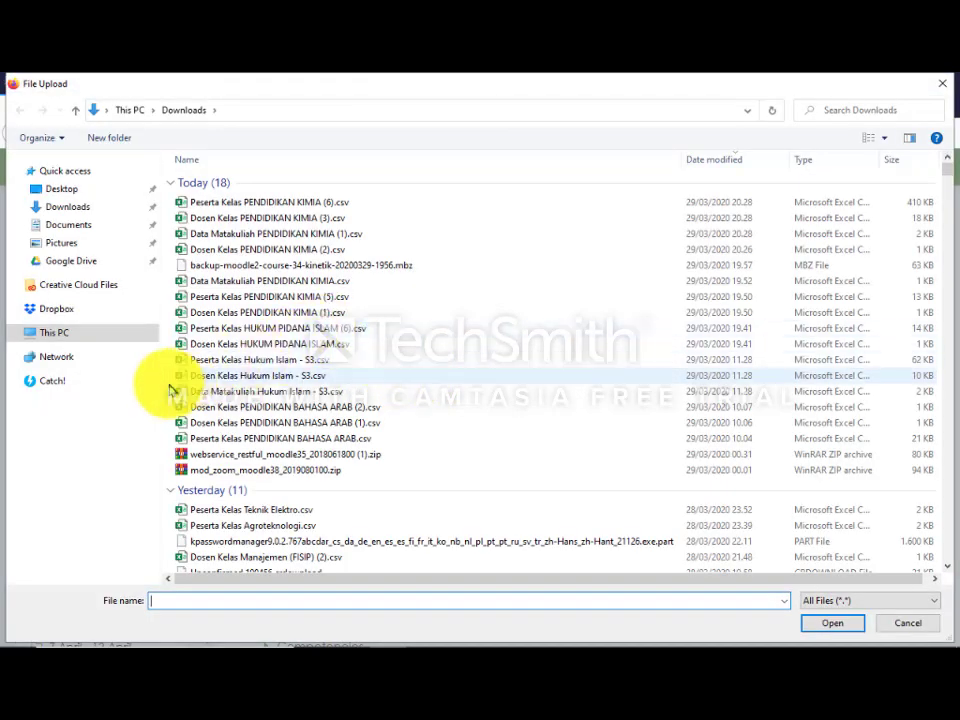
{"action": "left_click", "coordinate": [67, 224]}
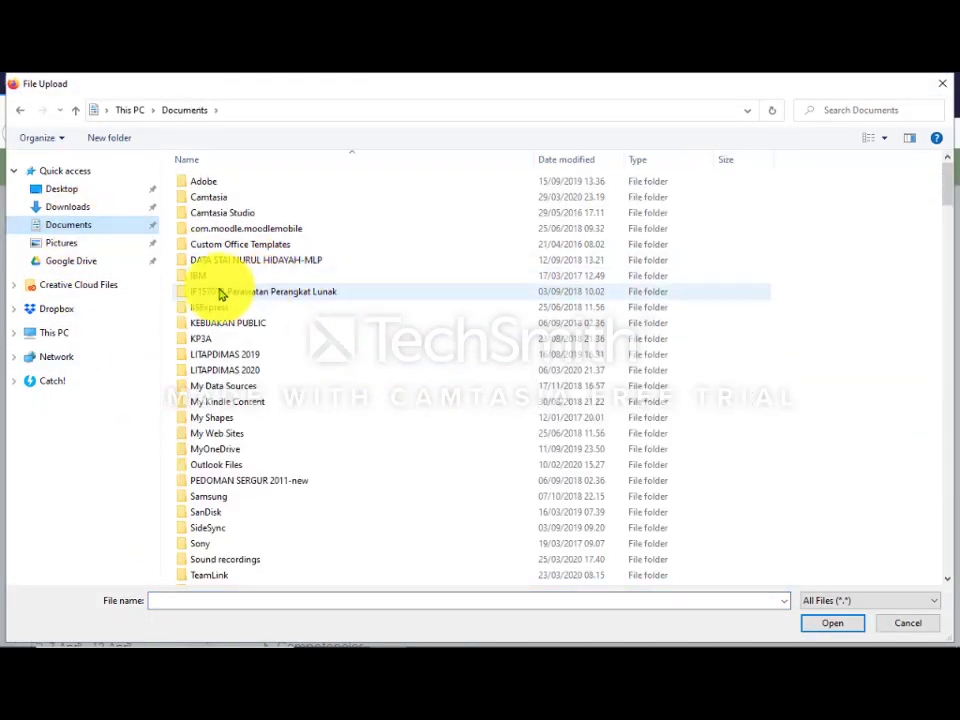
{"action": "left_click", "coordinate": [78, 190]}
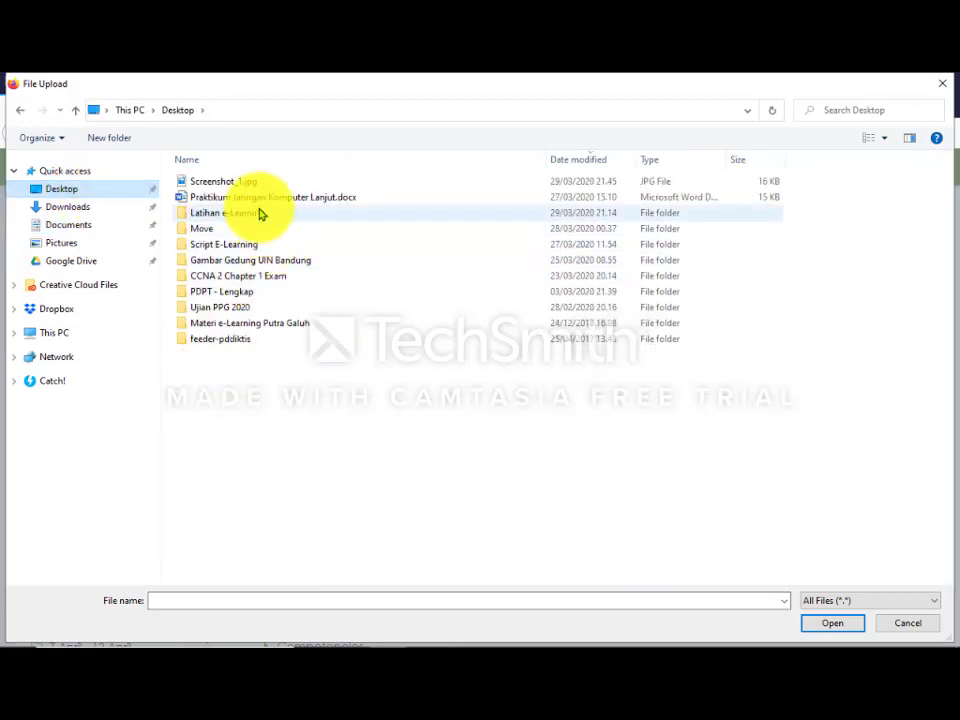
{"action": "double_click", "coordinate": [258, 216]}
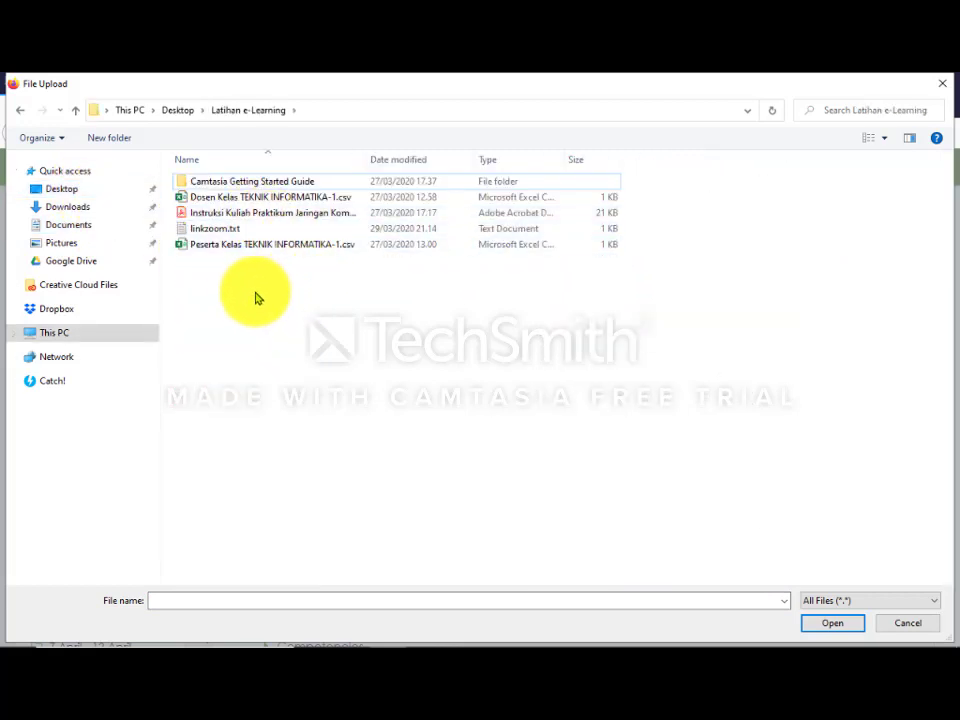
{"action": "double_click", "coordinate": [268, 190]}
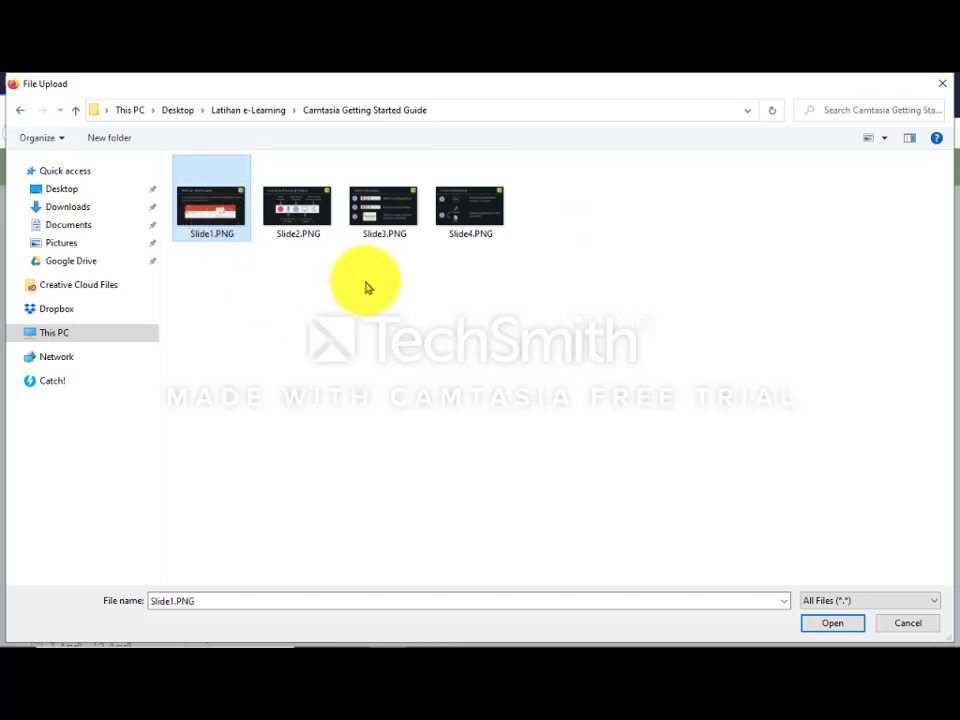
{"action": "left_click", "coordinate": [830, 626]}
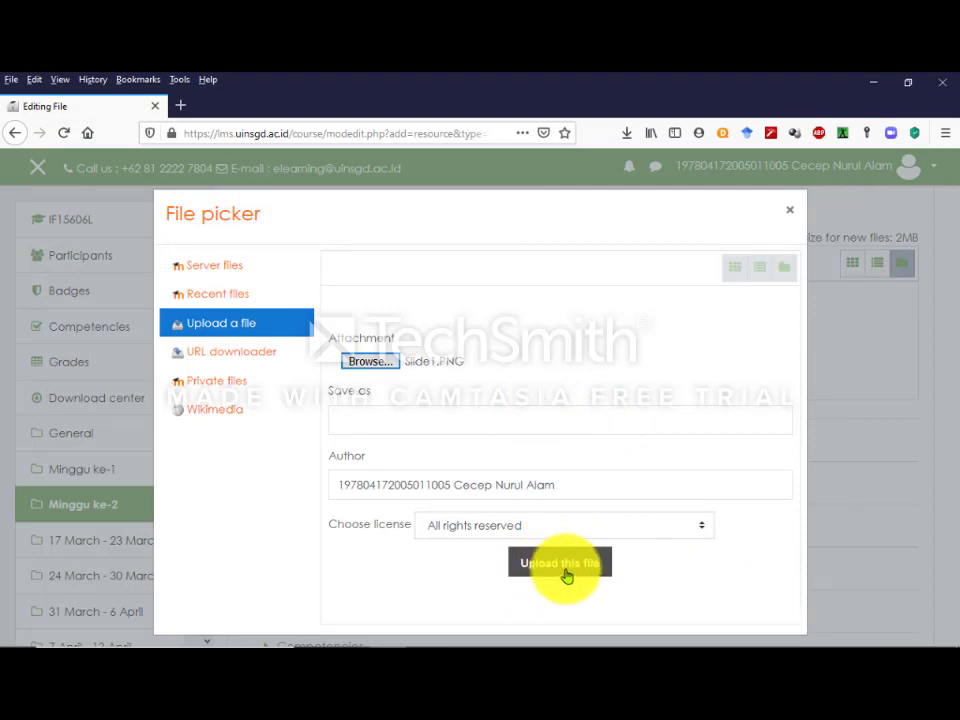
{"action": "left_click", "coordinate": [567, 568]}
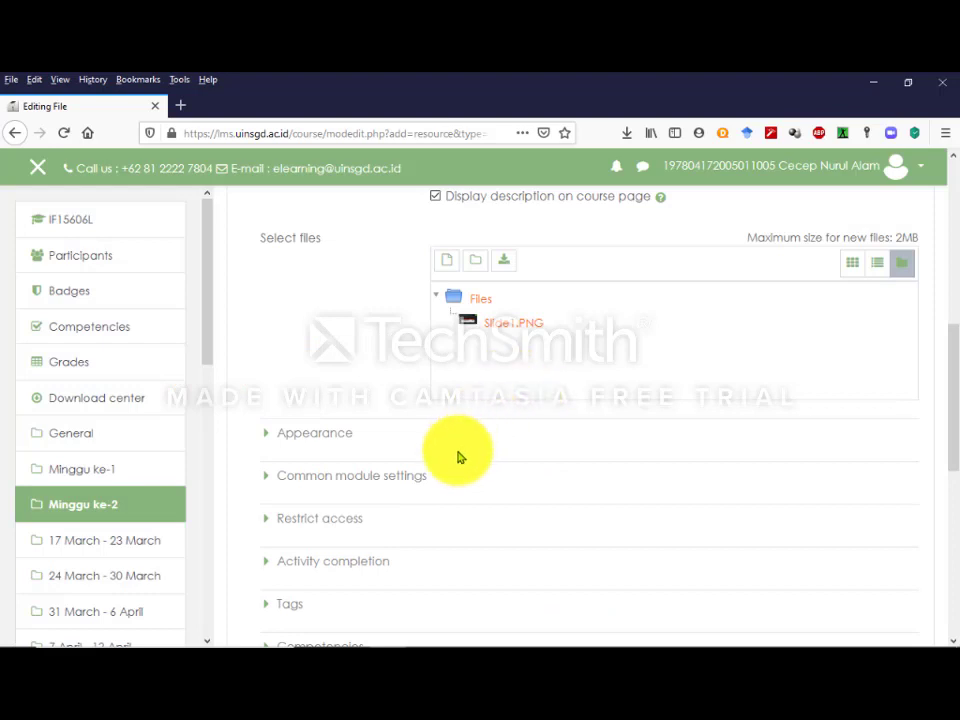
- Examine the Appearance settings of the new file resource and collapse them again
{"action": "scroll", "coordinate": [350, 440], "scroll_direction": "down", "scroll_amount": 1}
{"action": "left_click", "coordinate": [318, 370]}
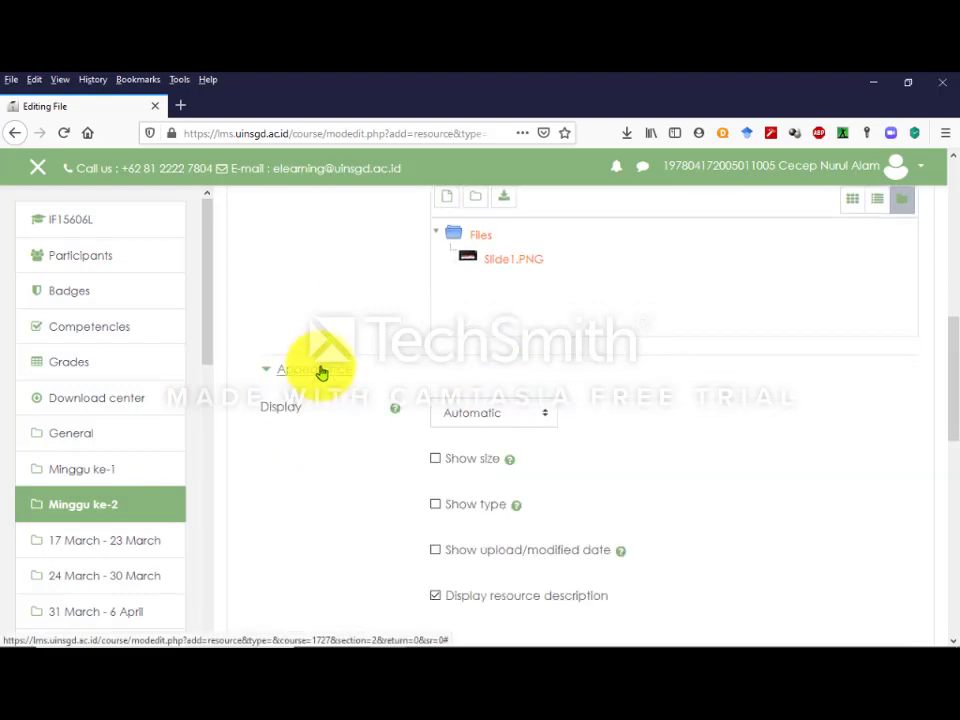
{"action": "left_click", "coordinate": [325, 373]}
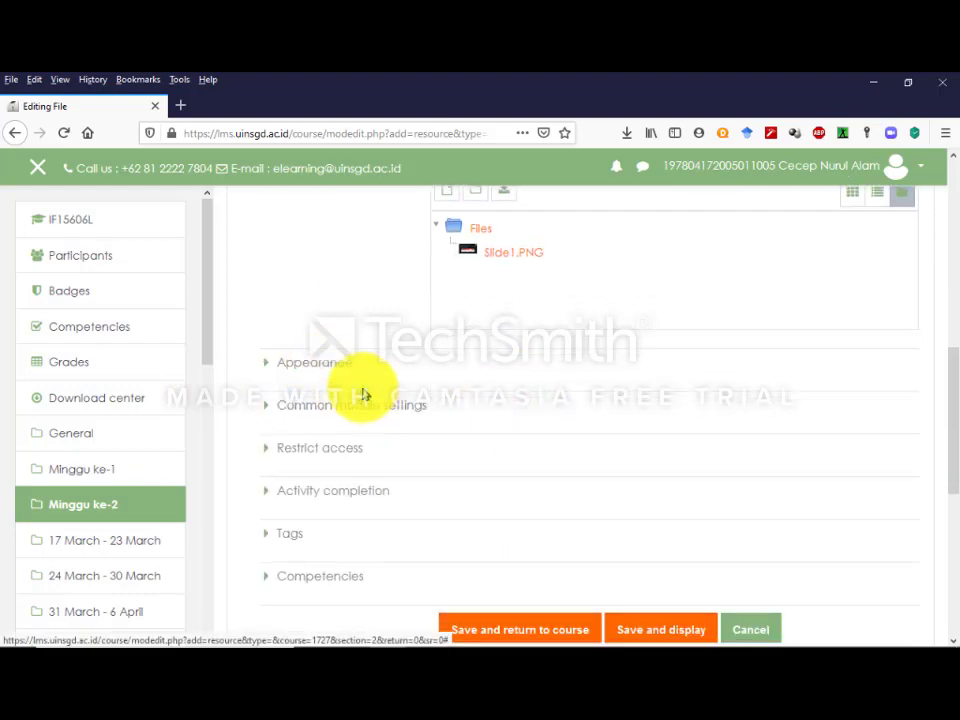
{"action": "scroll", "coordinate": [350, 350], "scroll_direction": "down", "scroll_amount": 2}
{"action": "left_click", "coordinate": [316, 242]}
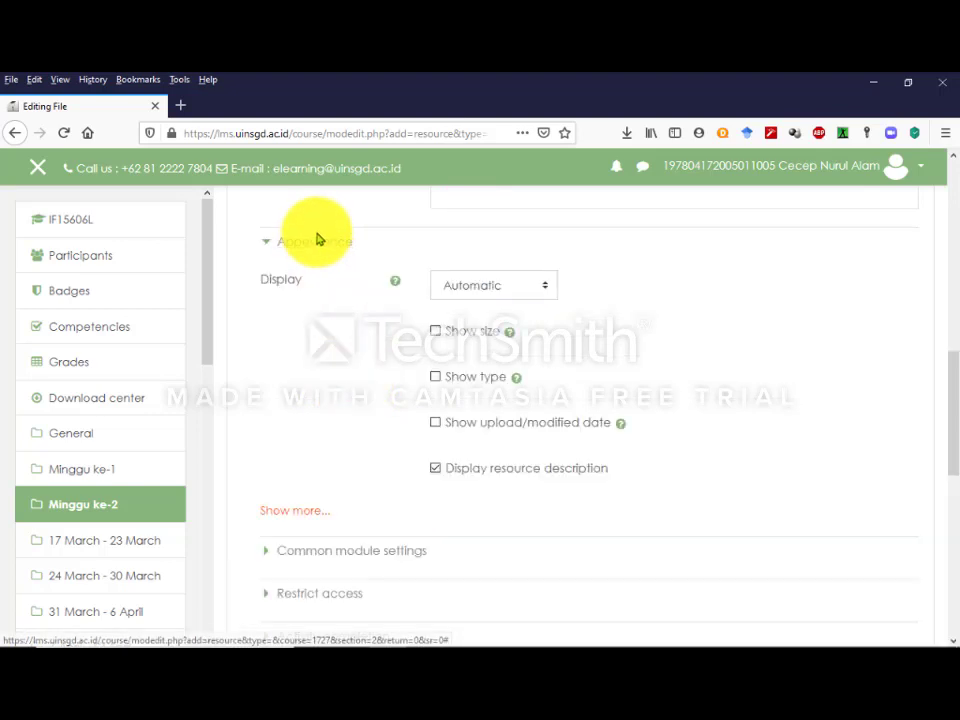
{"action": "left_click", "coordinate": [316, 242]}
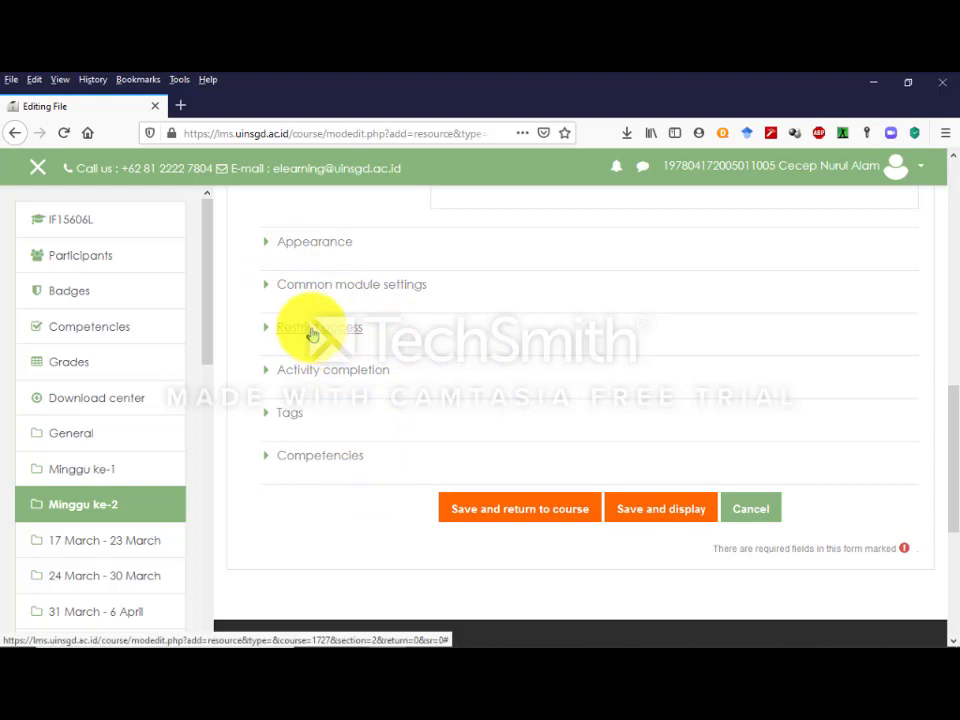
- Add an access restriction to the file resource that requires membership of the group GKLS-IF15606L-E
{"action": "left_click", "coordinate": [312, 333]}
{"action": "scroll", "coordinate": [357, 421], "scroll_direction": "down", "scroll_amount": 1}
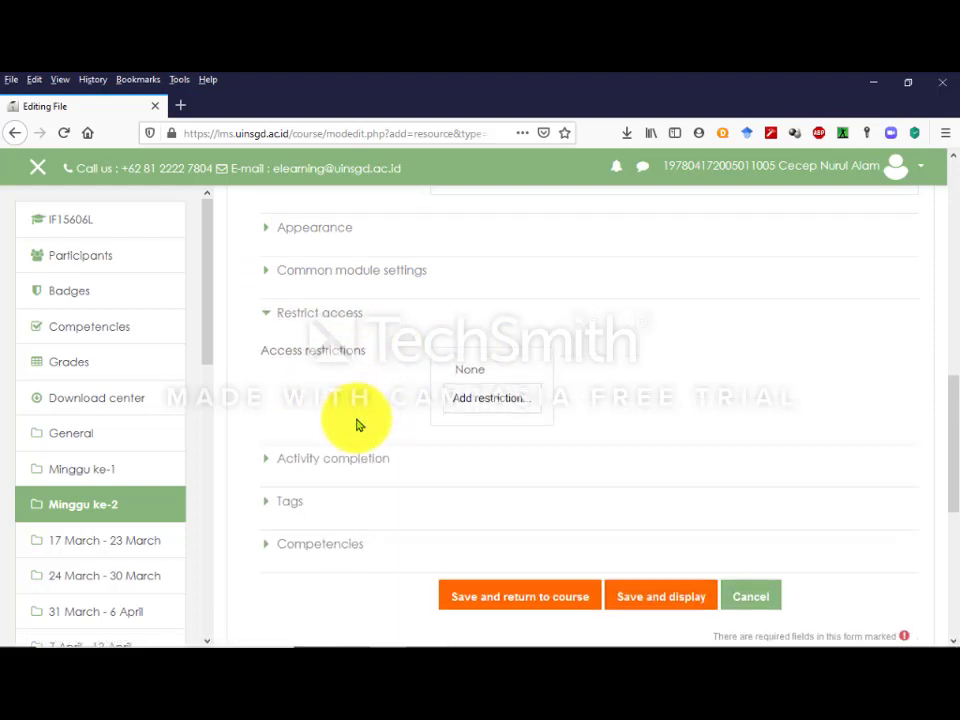
{"action": "scroll", "coordinate": [357, 424], "scroll_direction": "down", "scroll_amount": 1}
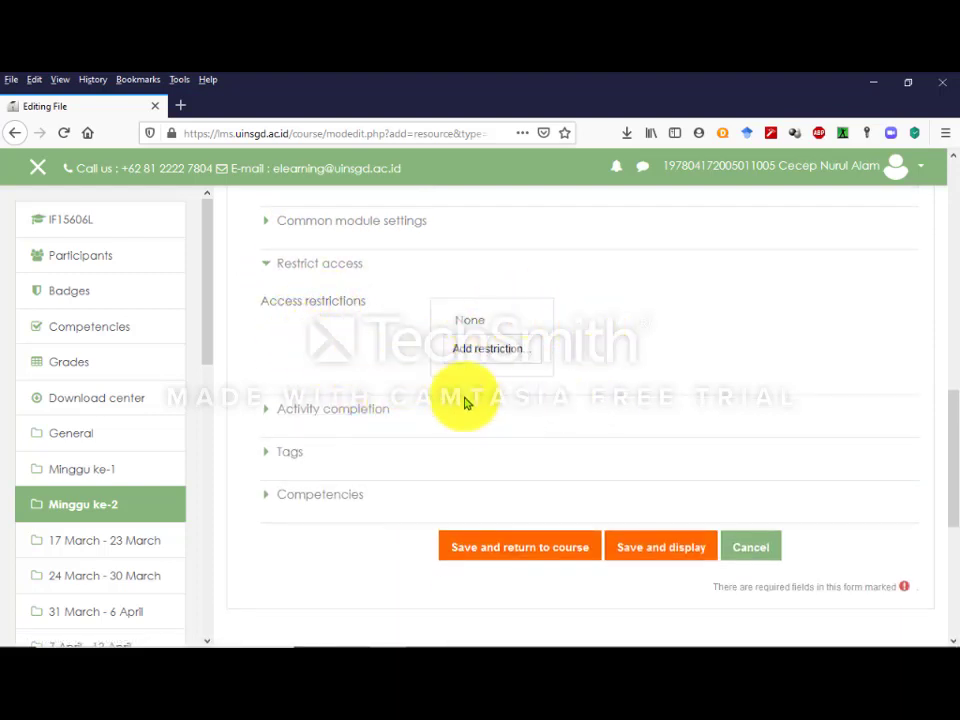
{"action": "left_click", "coordinate": [484, 350]}
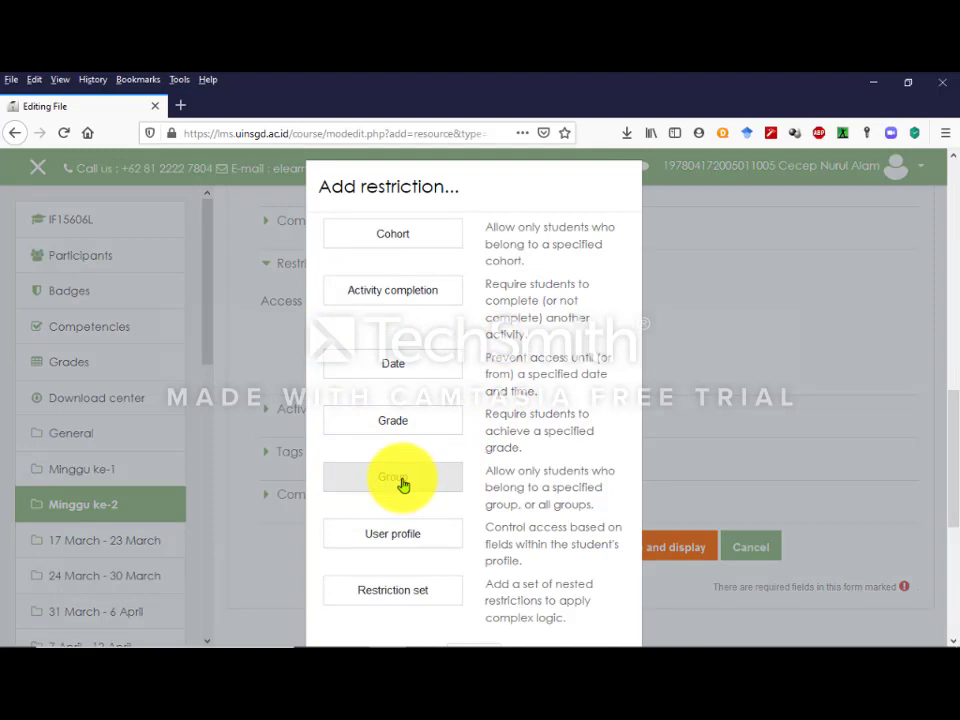
{"action": "left_click", "coordinate": [402, 484]}
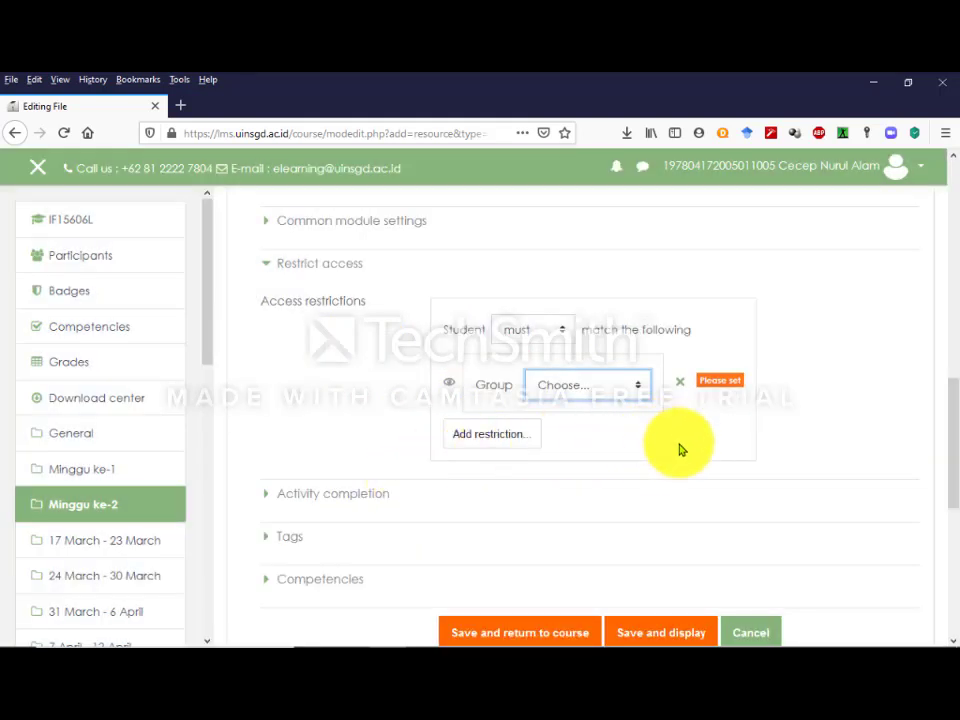
{"action": "left_click", "coordinate": [602, 398]}
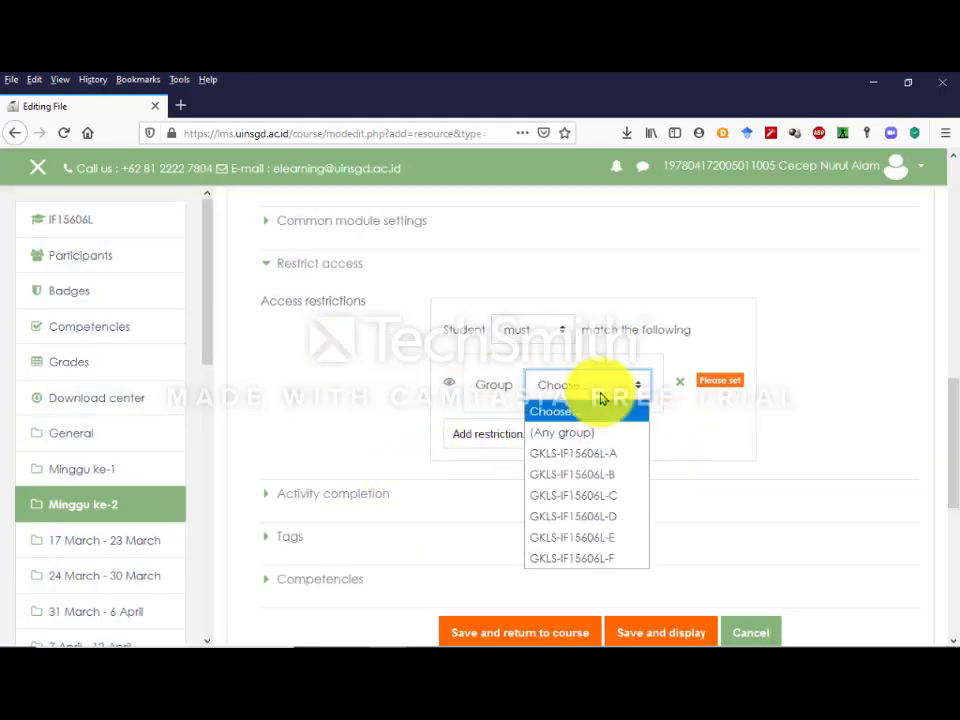
{"action": "left_click", "coordinate": [576, 540]}
- Add a second group restriction to the file resource for the group GKLS-IF15606L-F
{"action": "left_click", "coordinate": [489, 440]}
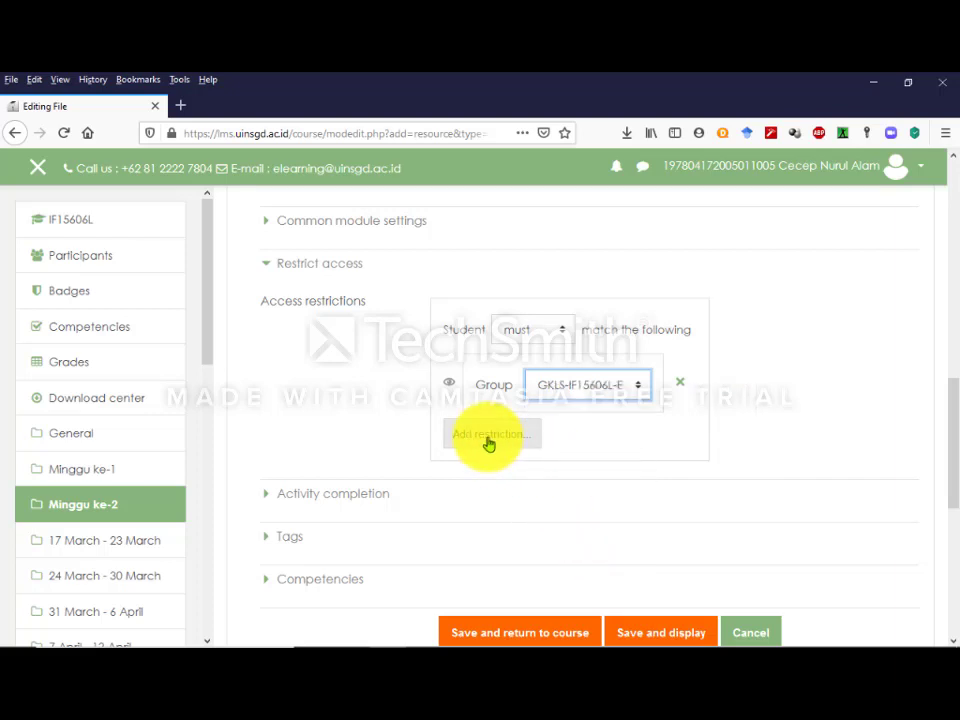
{"action": "left_click", "coordinate": [394, 480]}
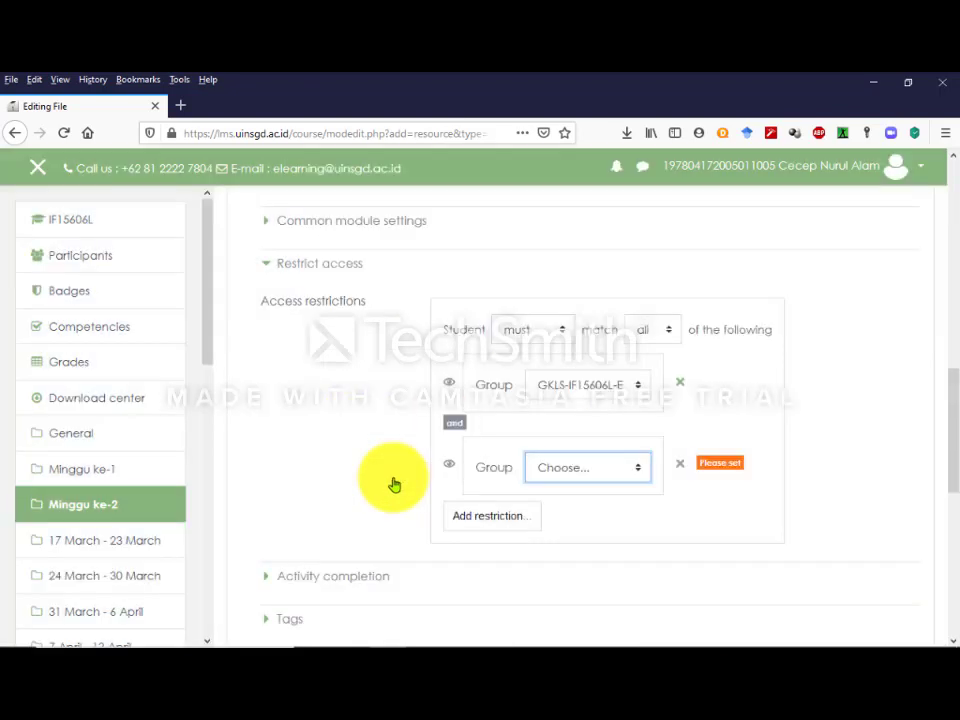
{"action": "left_click", "coordinate": [601, 478]}
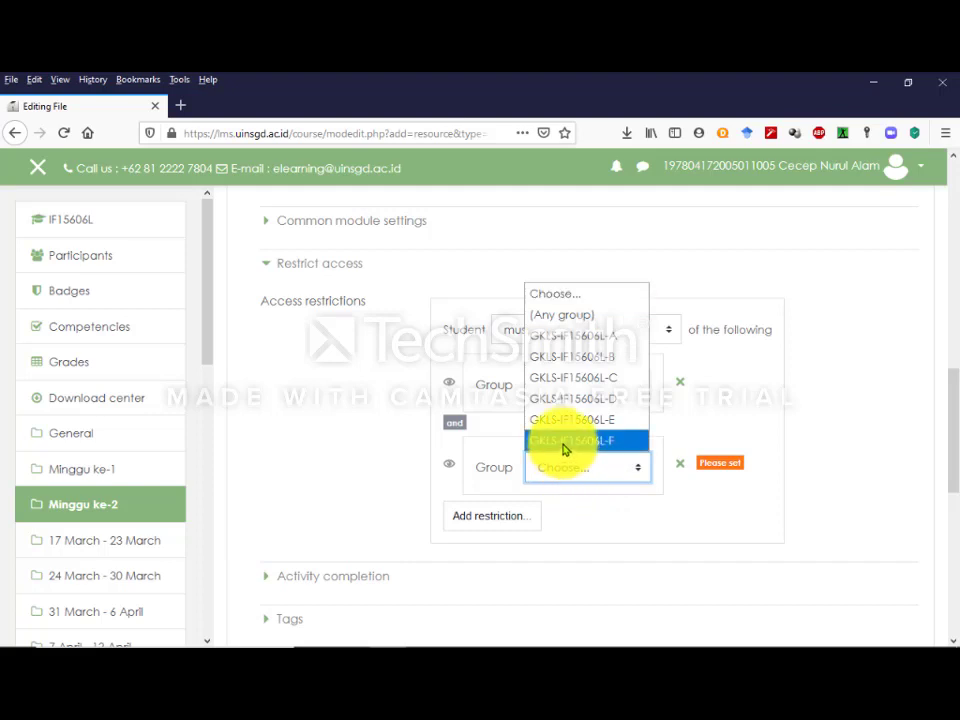
{"action": "left_click", "coordinate": [566, 442]}
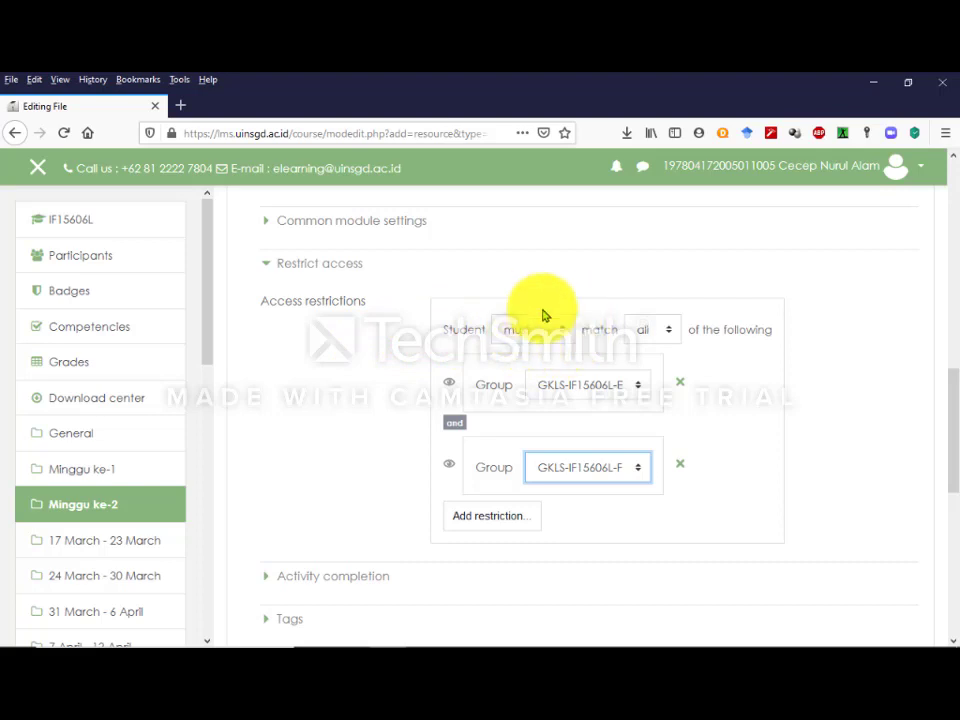
- Require students to match any of the restrictions, and save the file resource, returning to the course
{"action": "left_click", "coordinate": [647, 336]}
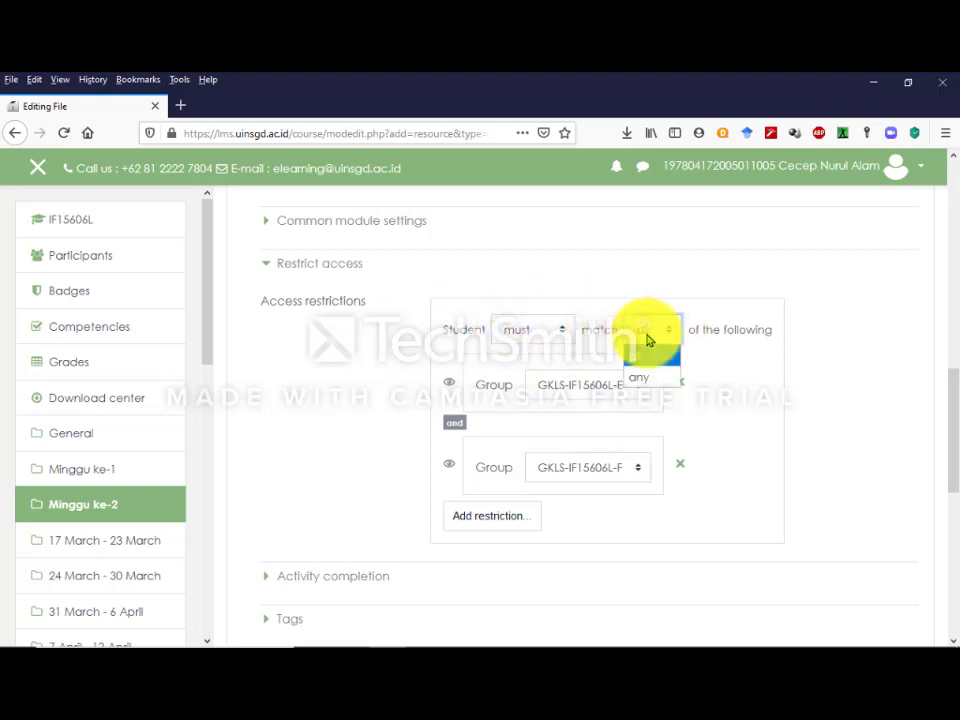
{"action": "left_click", "coordinate": [648, 386]}
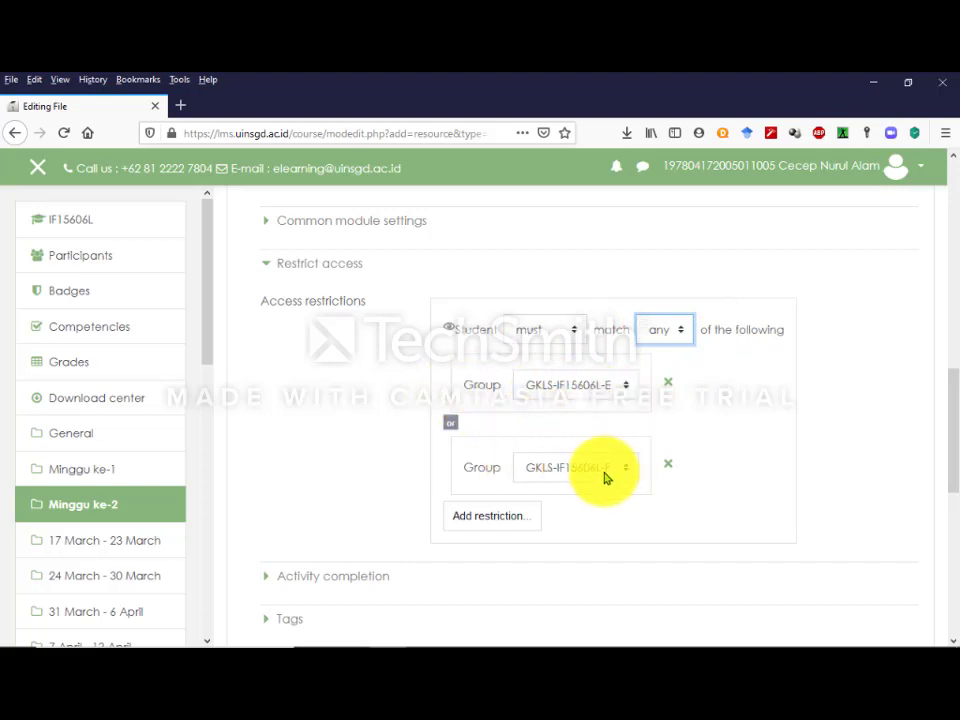
{"action": "scroll", "coordinate": [540, 456], "scroll_direction": "down", "scroll_amount": 3}
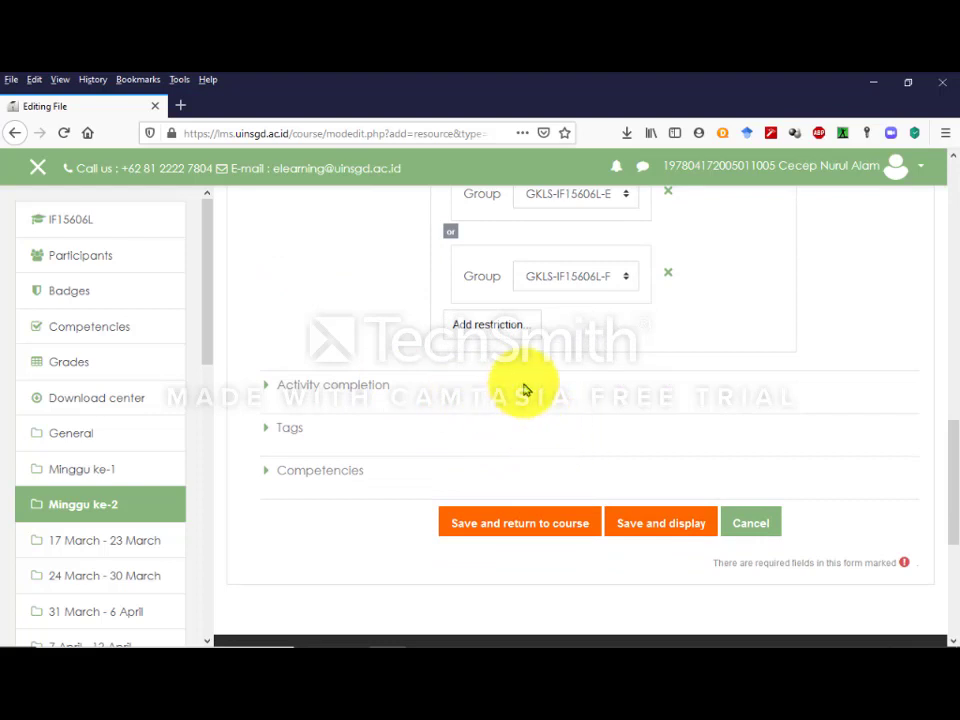
{"action": "left_click", "coordinate": [535, 524]}
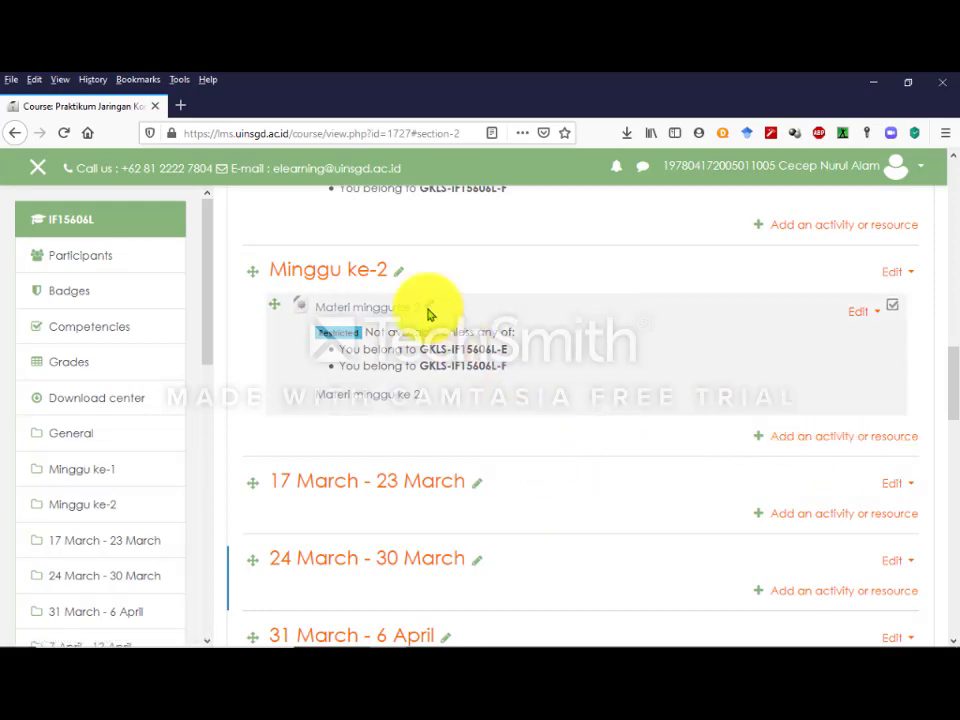
- Switch to the Word document Panduan LMS UIN Bandung.docx, check the Forum entry under Komunikasi Kelas, and return to the course in Firefox
{"action": "left_click", "coordinate": [466, 634]}
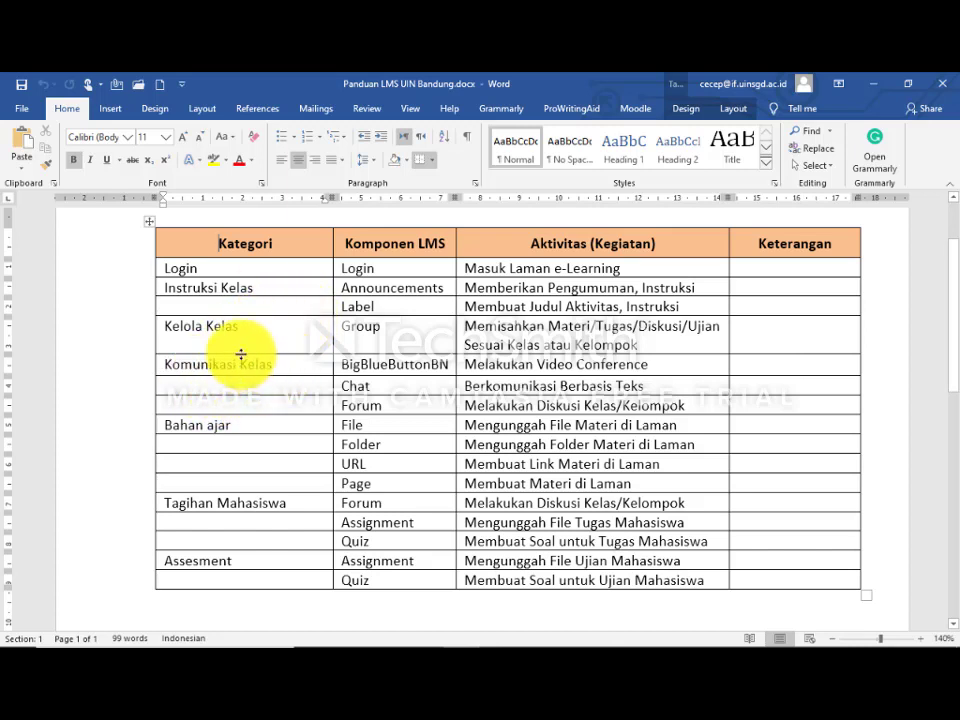
{"action": "double_click", "coordinate": [369, 401]}
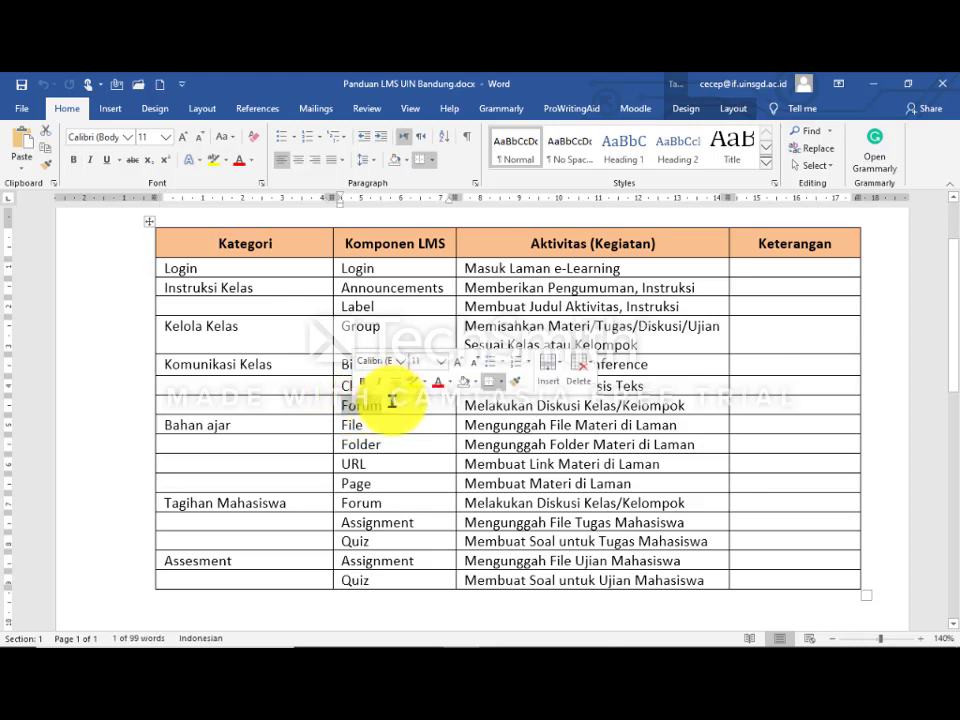
{"action": "left_click", "coordinate": [390, 408]}
{"action": "mouse_move", "coordinate": [439, 632]}
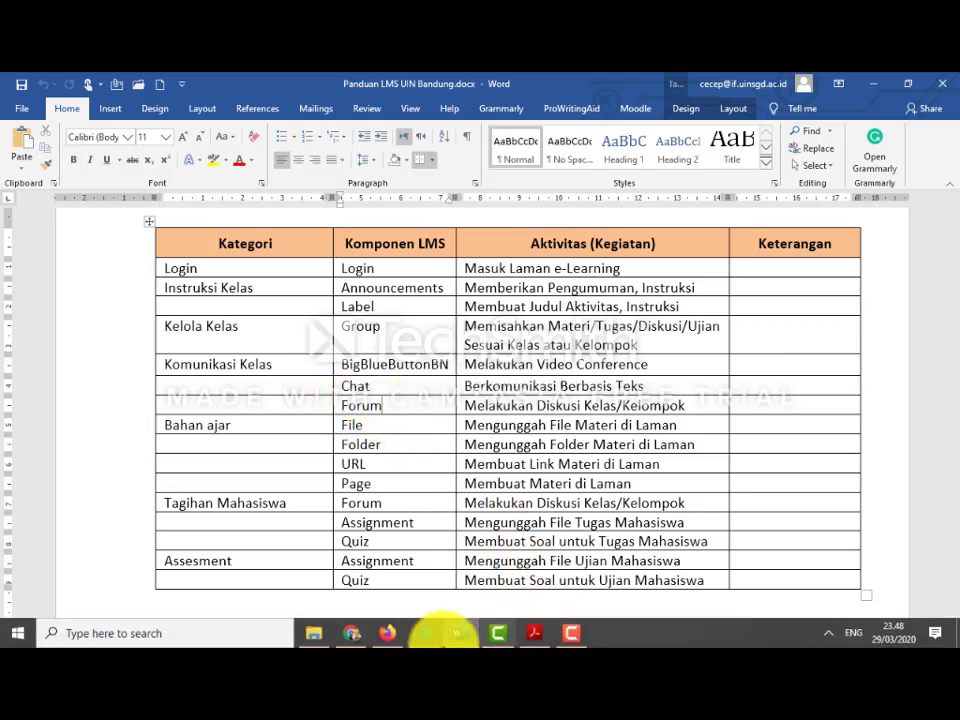
{"action": "left_click", "coordinate": [405, 640]}
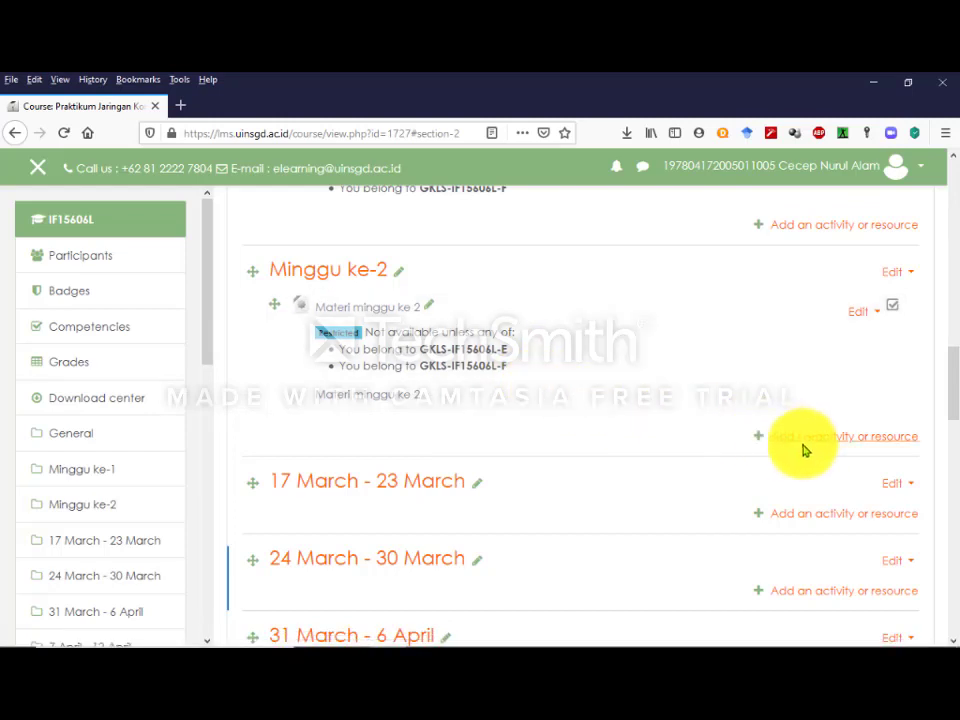
- Add a new Forum activity to the Minggu ke-2 section
{"action": "left_click", "coordinate": [828, 440]}
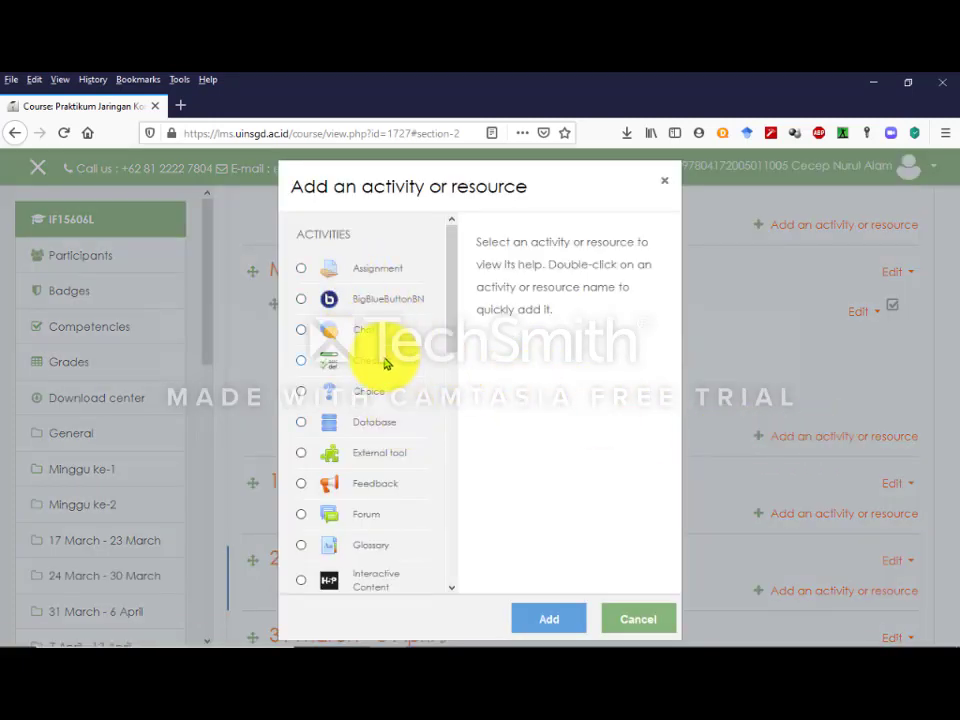
{"action": "scroll", "coordinate": [386, 368], "scroll_direction": "down", "scroll_amount": 3}
{"action": "left_click", "coordinate": [368, 314]}
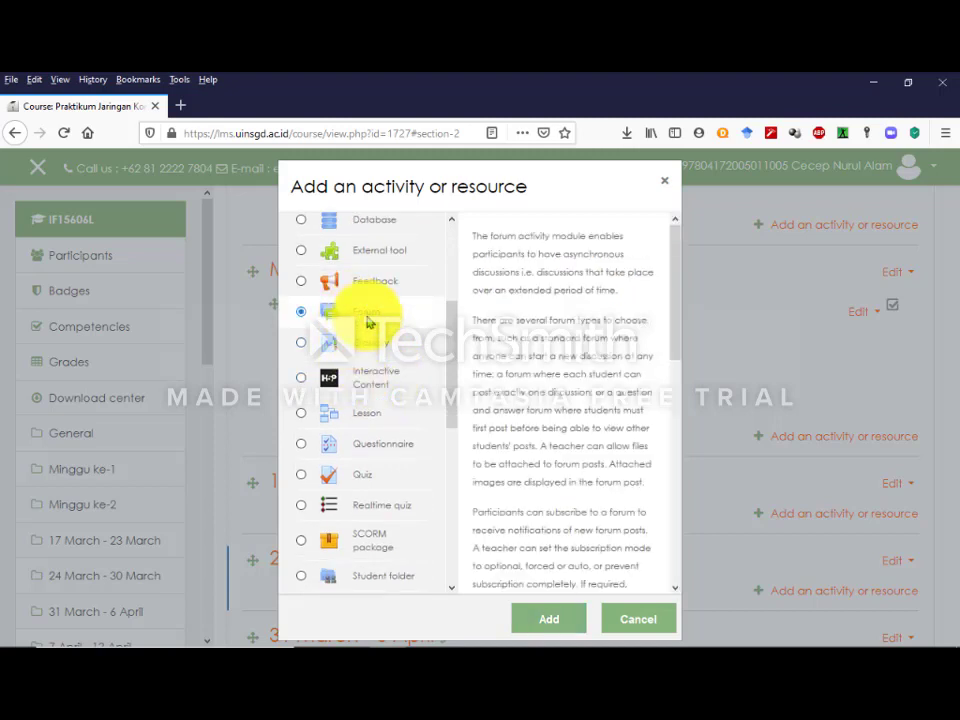
{"action": "left_click", "coordinate": [550, 622]}
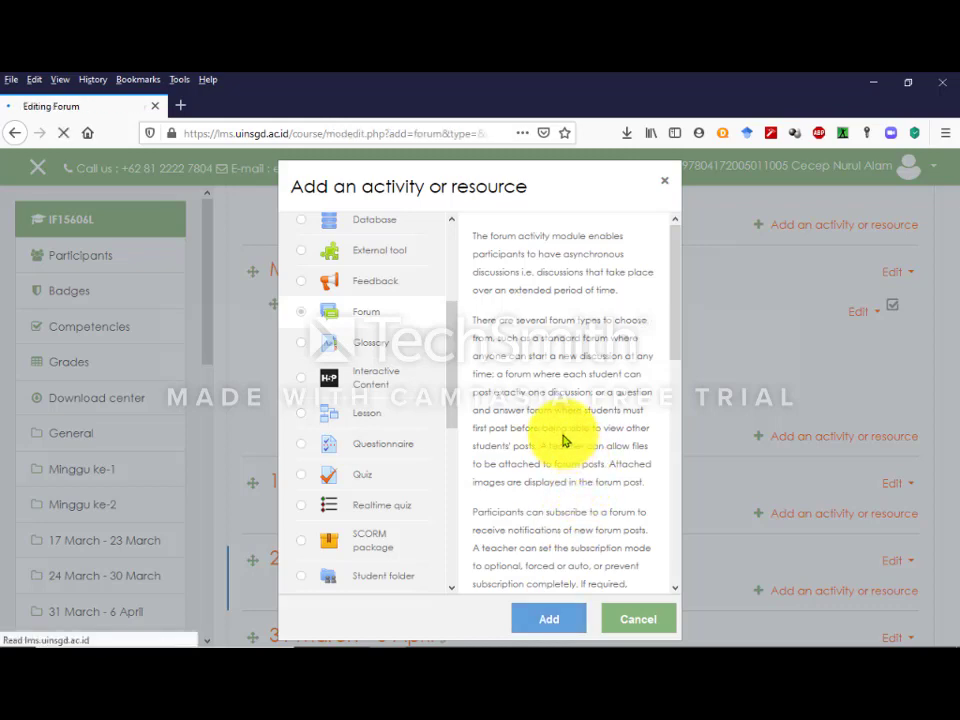
- Name the new forum "Diskusi Kelas-E dan Kelas-F"
{"action": "scroll", "coordinate": [490, 425], "scroll_direction": "down", "scroll_amount": 1}
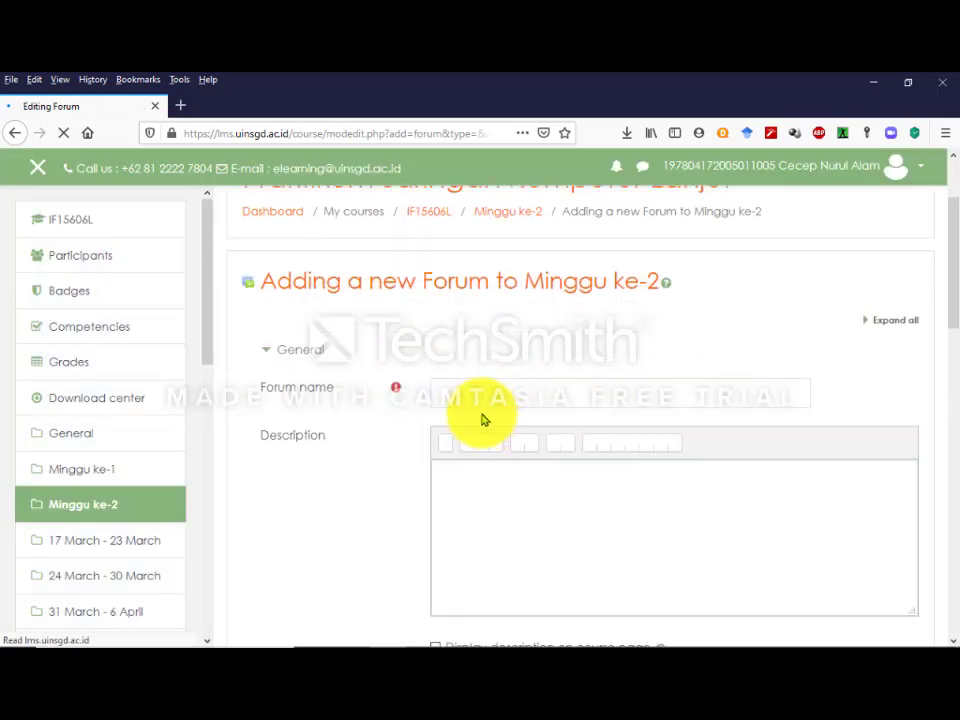
{"action": "left_click", "coordinate": [515, 396]}
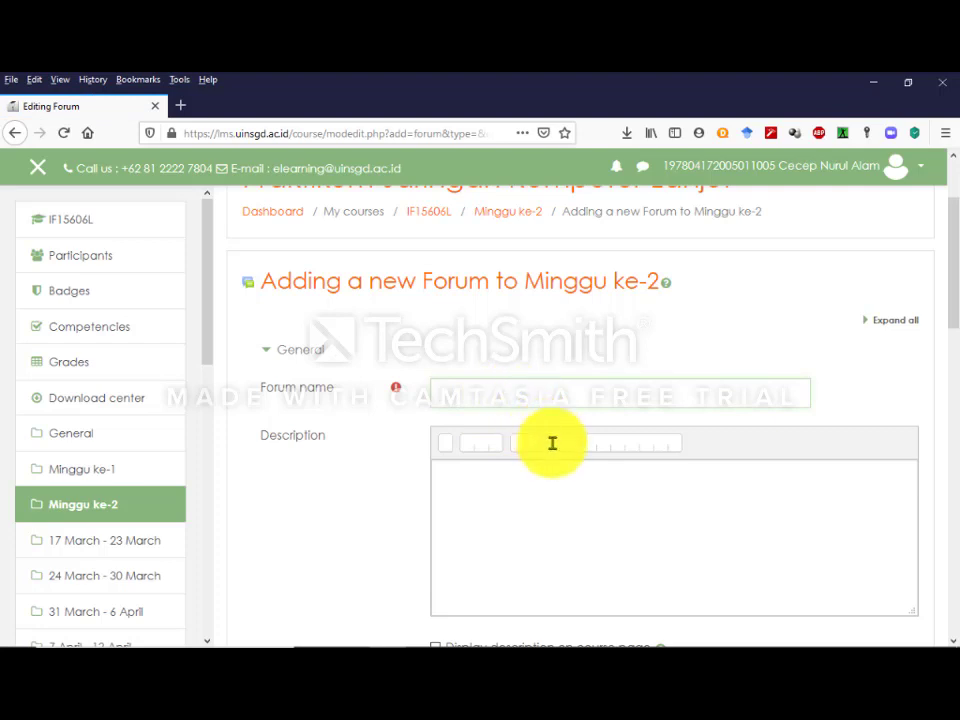
{"action": "scroll", "coordinate": [561, 465], "scroll_direction": "down", "scroll_amount": 1}
{"action": "type", "text": "Disk"}
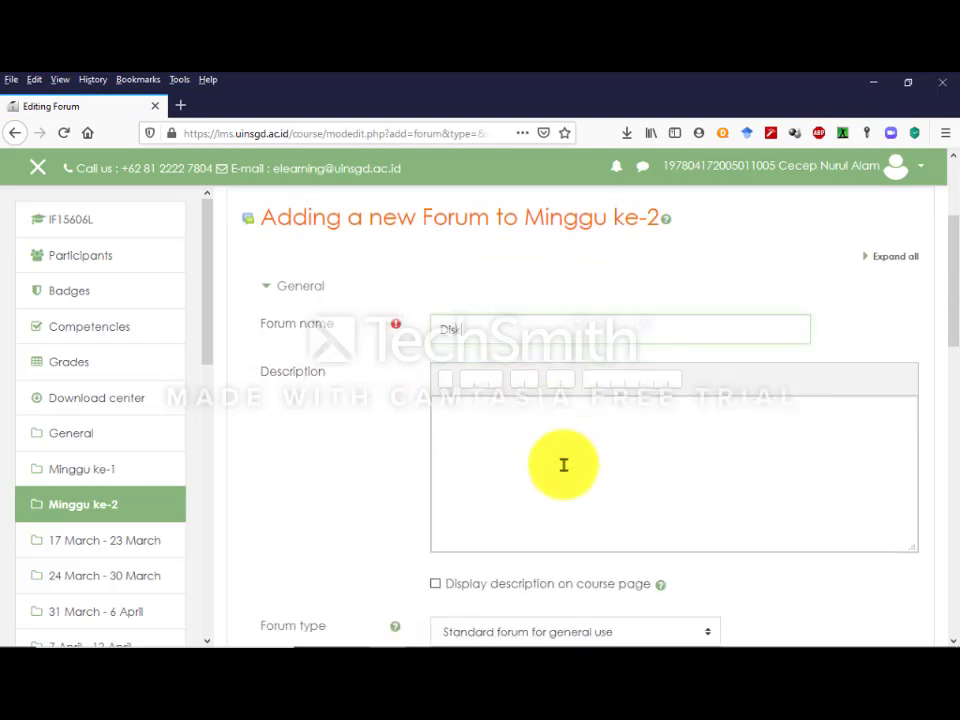
{"action": "type", "text": "usi Kelas-E dan Kelas"}
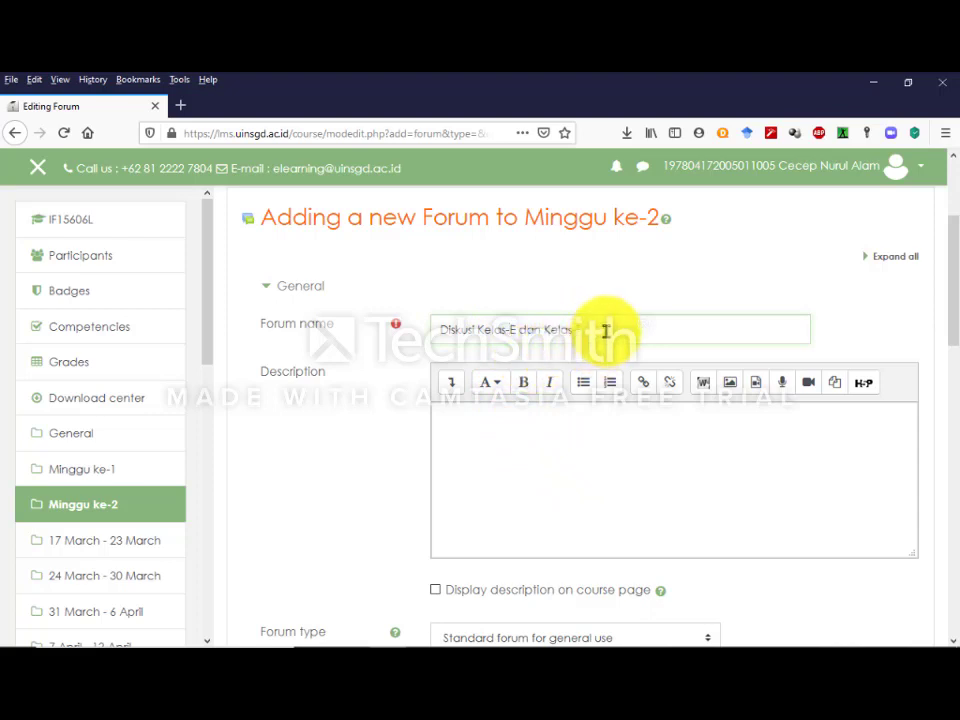
- Copy the forum name into its description and enable displaying the description on the course page
{"action": "left_click_drag", "start_coordinate": [605, 330], "coordinate": [418, 315]}
{"action": "key", "text": "ctrl+c"}
{"action": "left_click", "coordinate": [540, 438]}
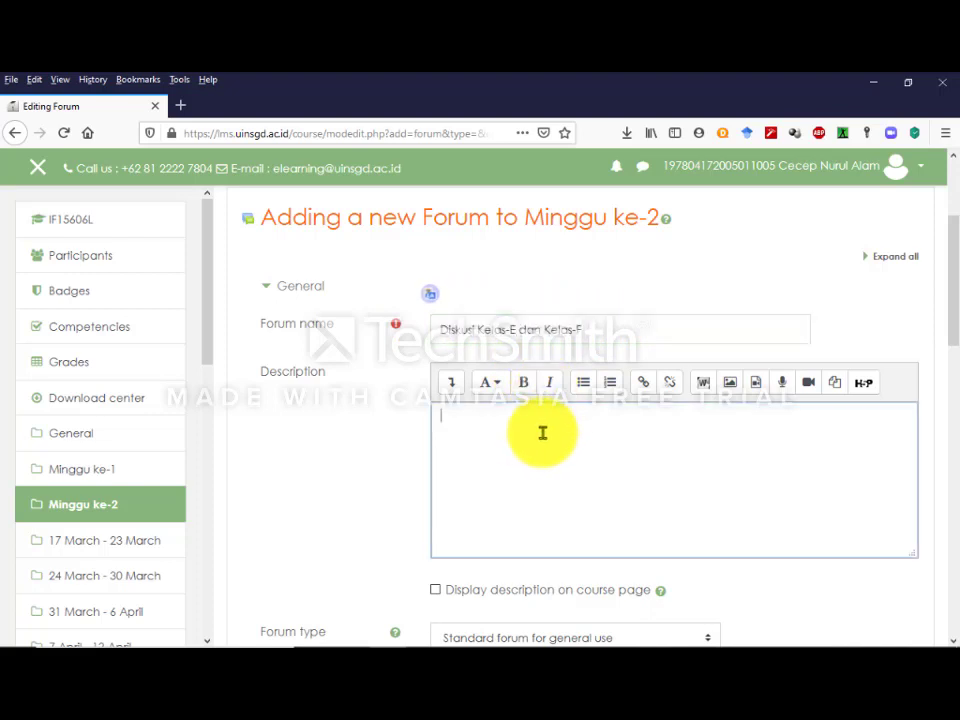
{"action": "key", "text": "ctrl+v"}
{"action": "scroll", "coordinate": [568, 478], "scroll_direction": "down", "scroll_amount": 4}
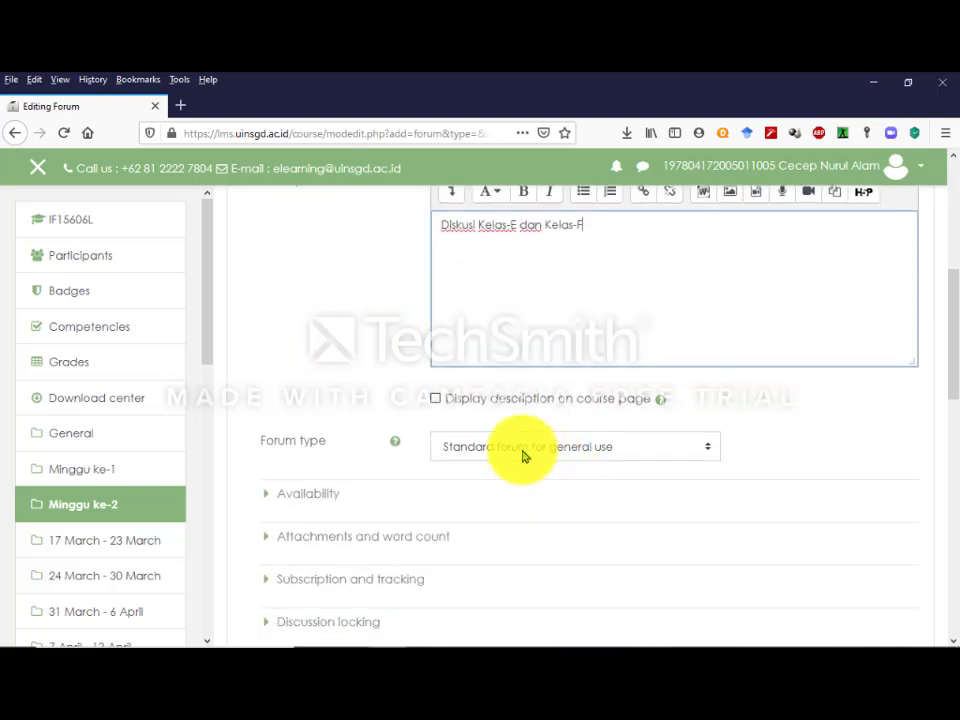
{"action": "left_click", "coordinate": [445, 398]}
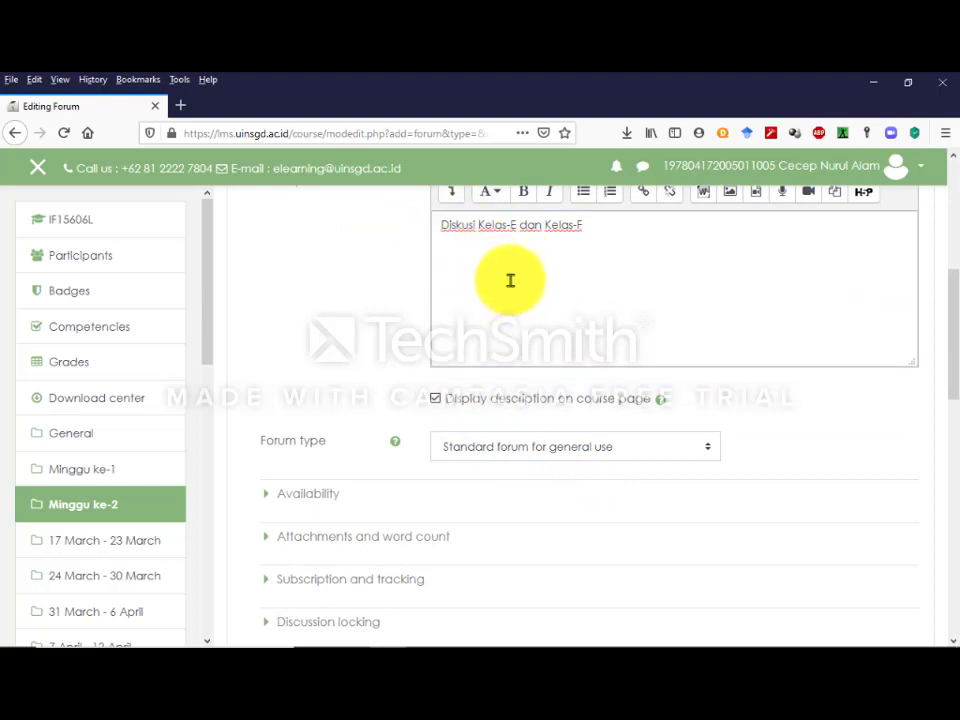
- Examine the forum's Availability and Attachments and word count settings, including the maximum attachment size options
{"action": "scroll", "coordinate": [539, 297], "scroll_direction": "up", "scroll_amount": 1}
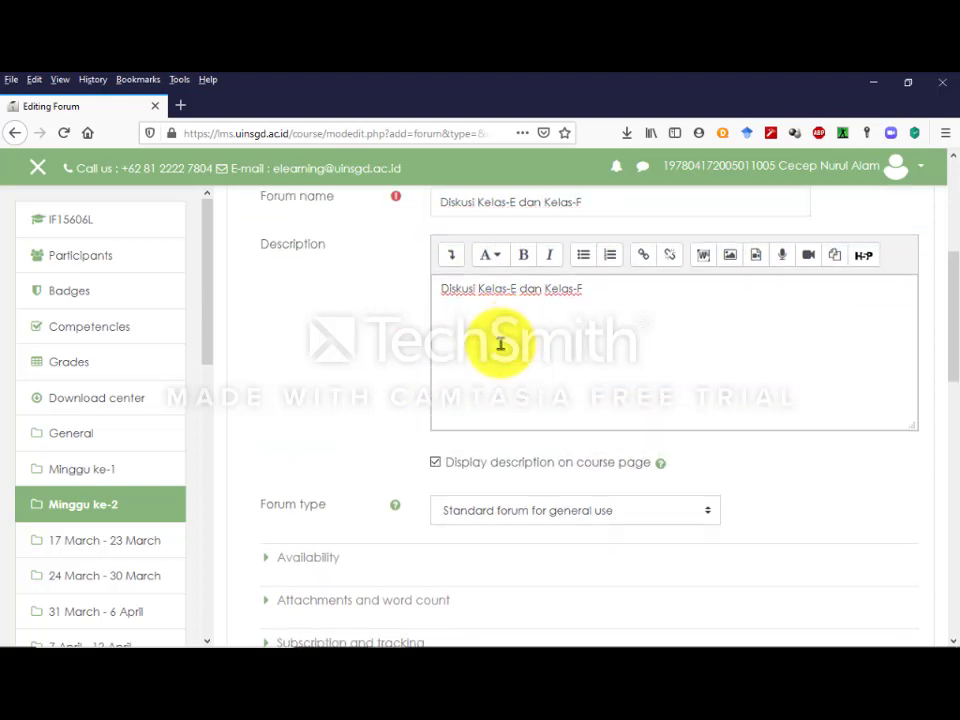
{"action": "scroll", "coordinate": [497, 353], "scroll_direction": "down", "scroll_amount": 3}
{"action": "left_click", "coordinate": [317, 372]}
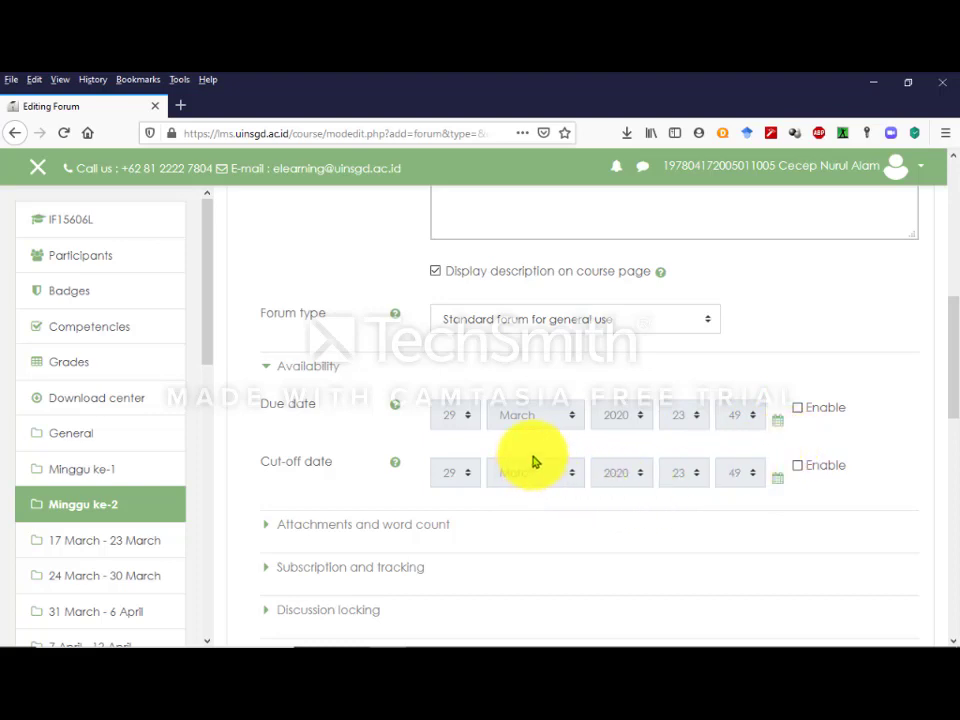
{"action": "scroll", "coordinate": [533, 460], "scroll_direction": "down", "scroll_amount": 3}
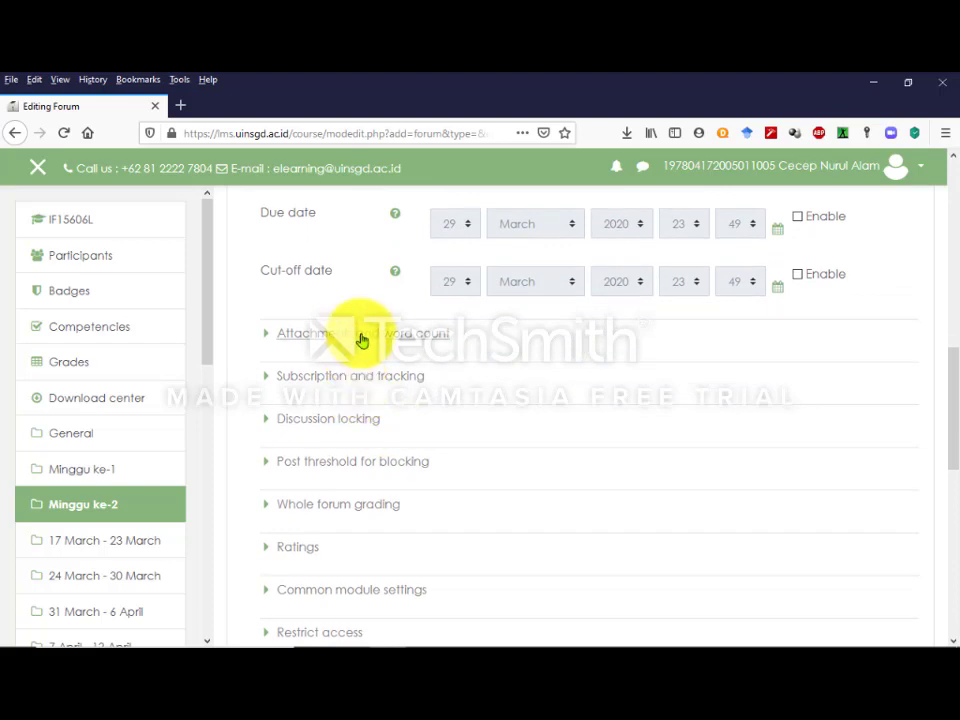
{"action": "left_click", "coordinate": [361, 336]}
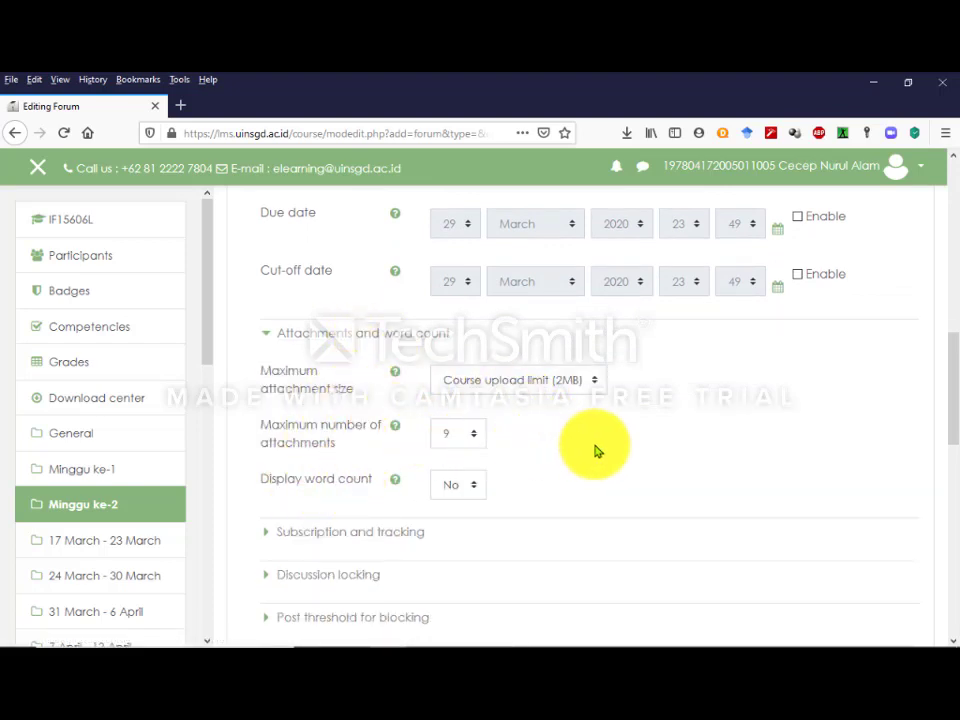
{"action": "left_click", "coordinate": [549, 384]}
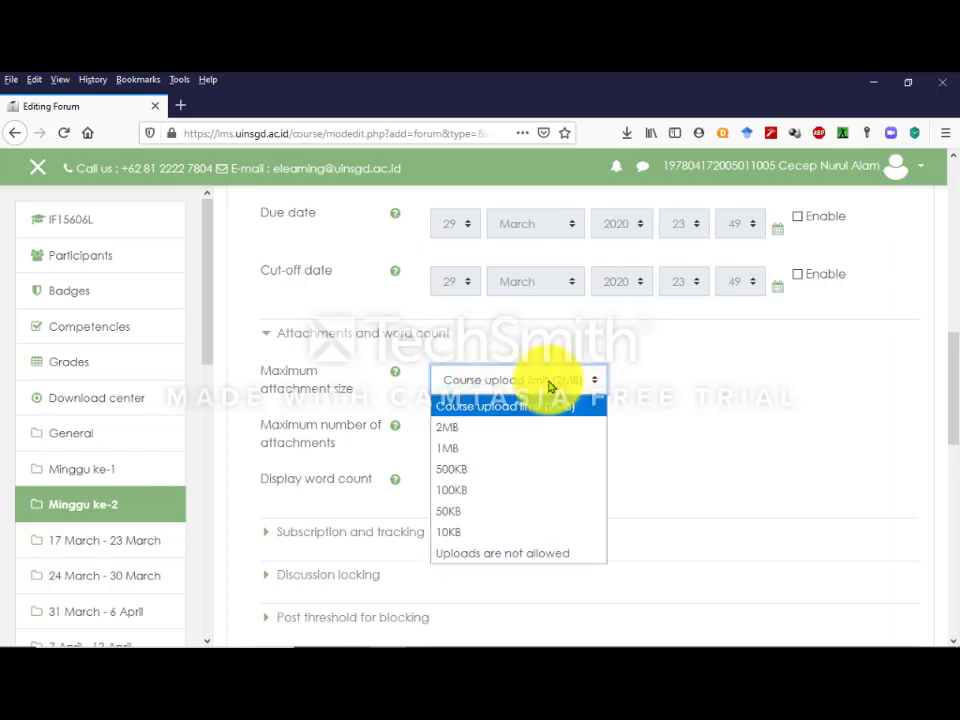
{"action": "left_click", "coordinate": [543, 414]}
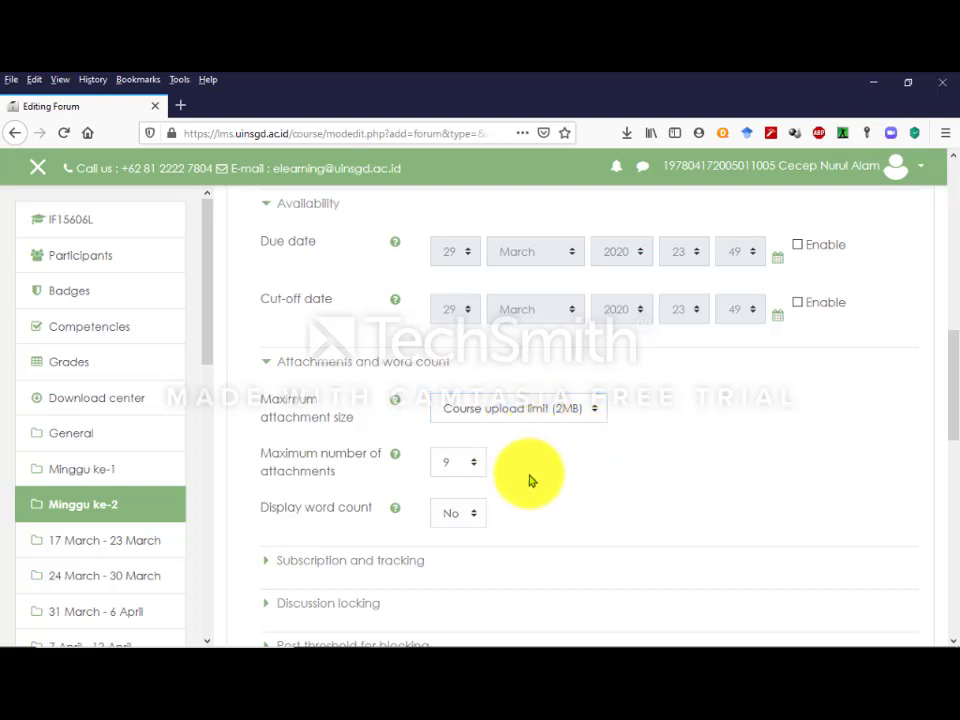
{"action": "scroll", "coordinate": [560, 419], "scroll_direction": "down", "scroll_amount": 1}
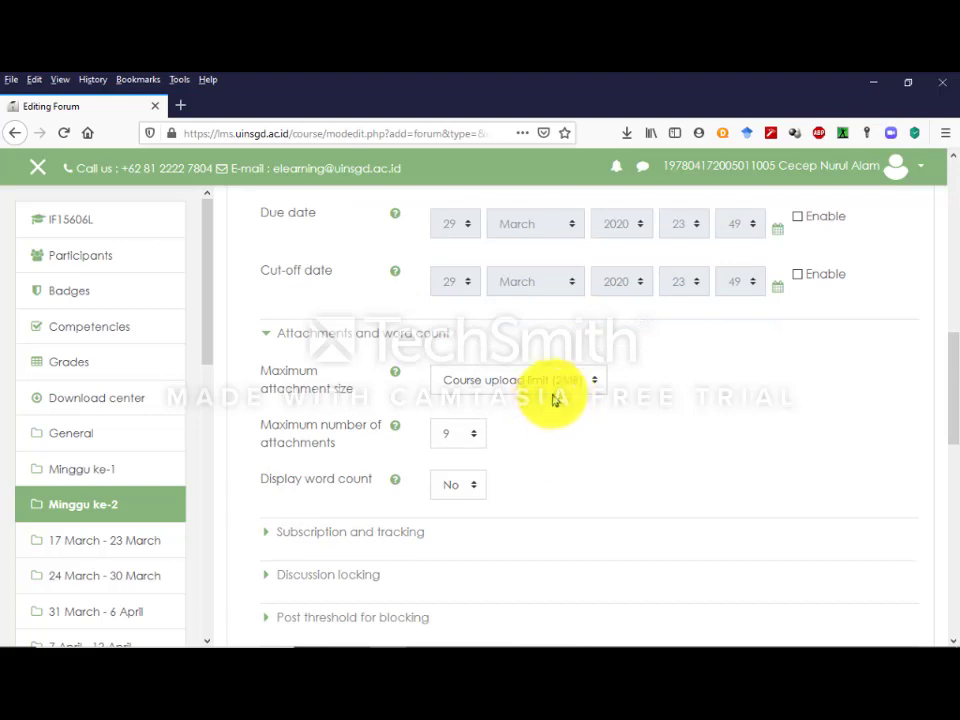
{"action": "scroll", "coordinate": [510, 456], "scroll_direction": "down", "scroll_amount": 2}
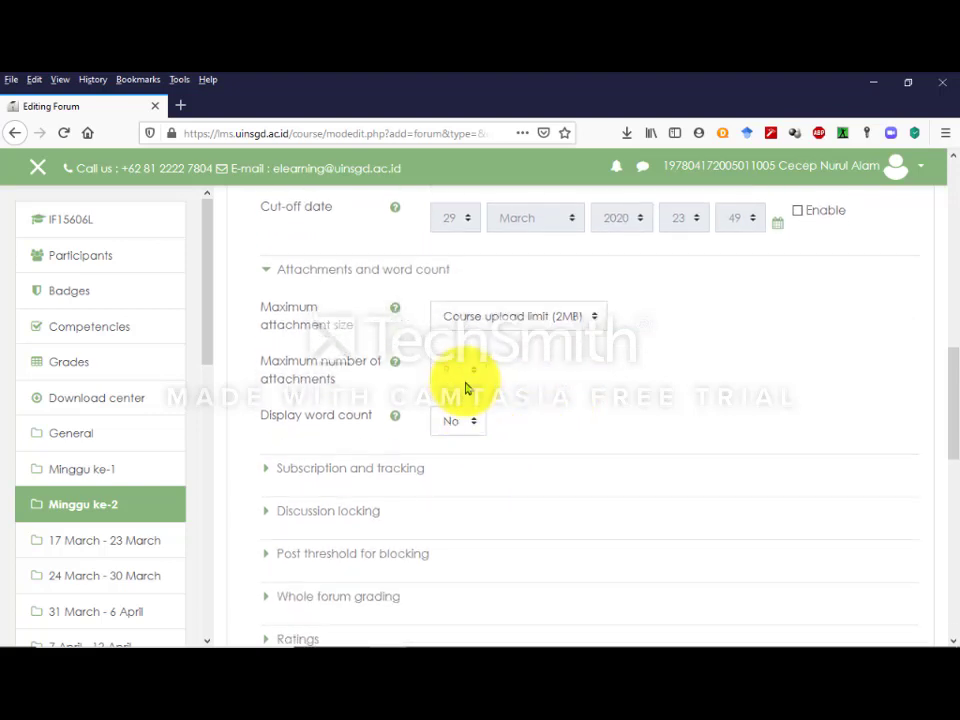
- Set the forum's maximum number of attachments to 100
{"action": "left_click", "coordinate": [453, 372]}
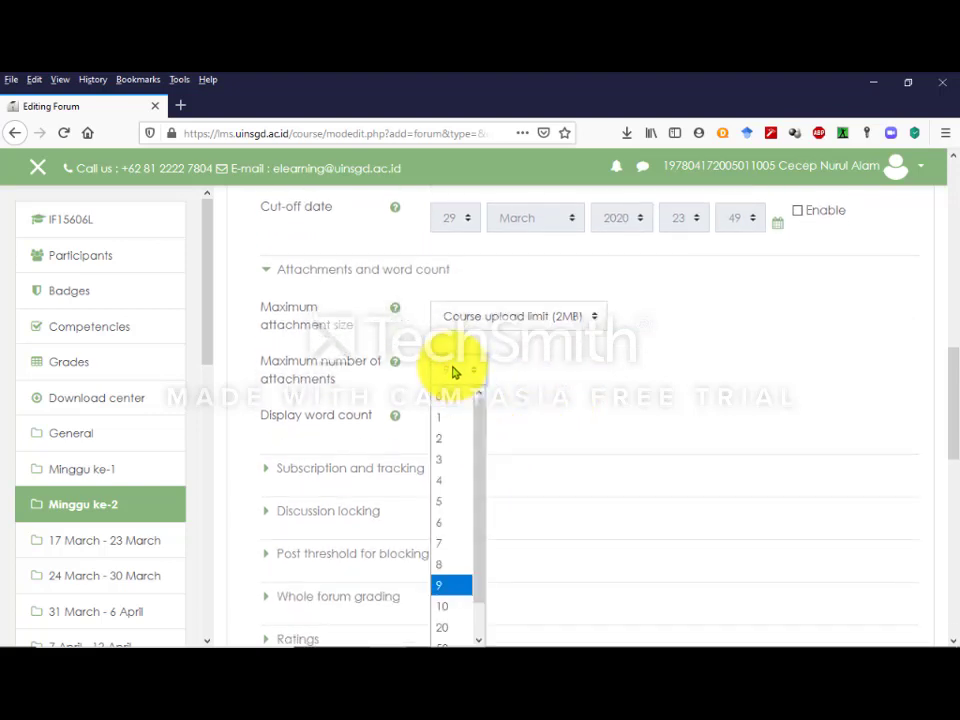
{"action": "left_click", "coordinate": [549, 370]}
{"action": "scroll", "coordinate": [549, 370], "scroll_direction": "down", "scroll_amount": 2}
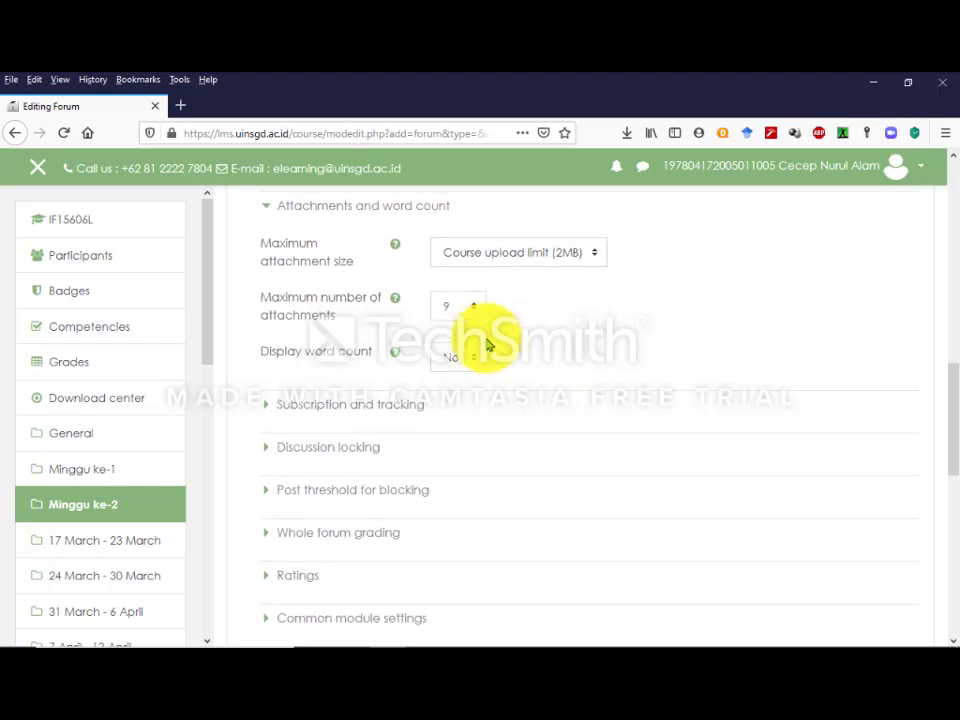
{"action": "left_click", "coordinate": [456, 312]}
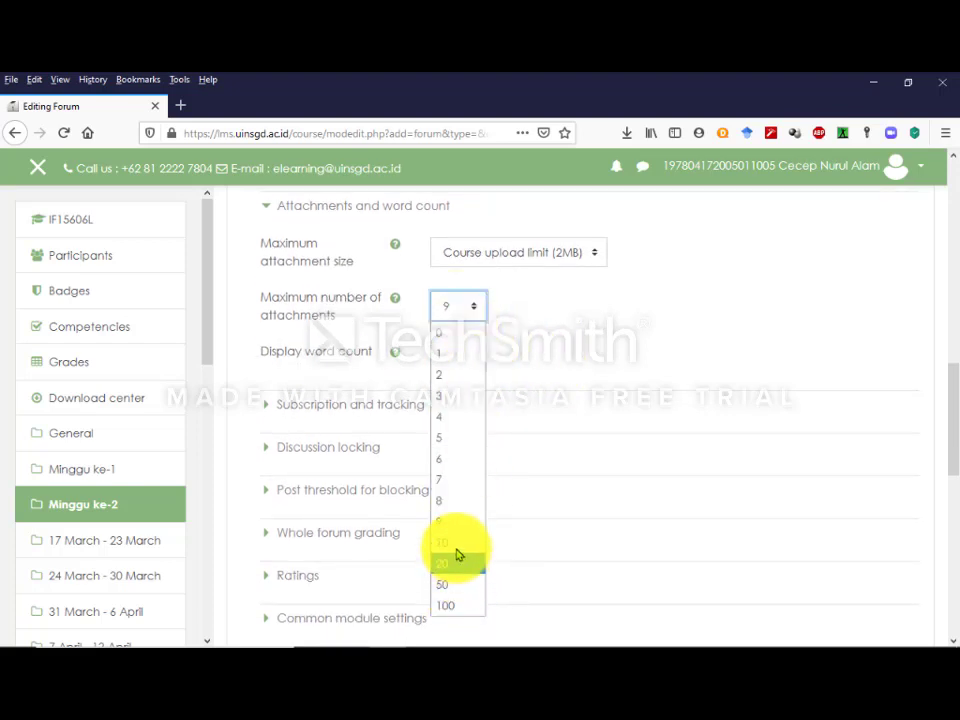
{"action": "left_click", "coordinate": [451, 607]}
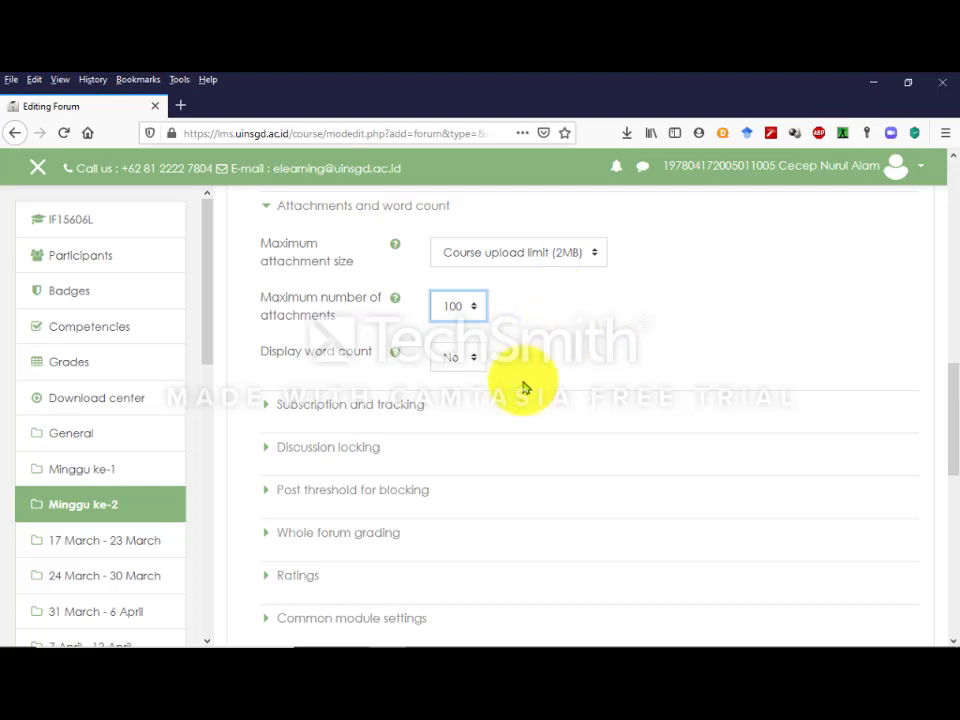
- Examine the forum's subscription mode choices and the display word count options
{"action": "left_click", "coordinate": [346, 408]}
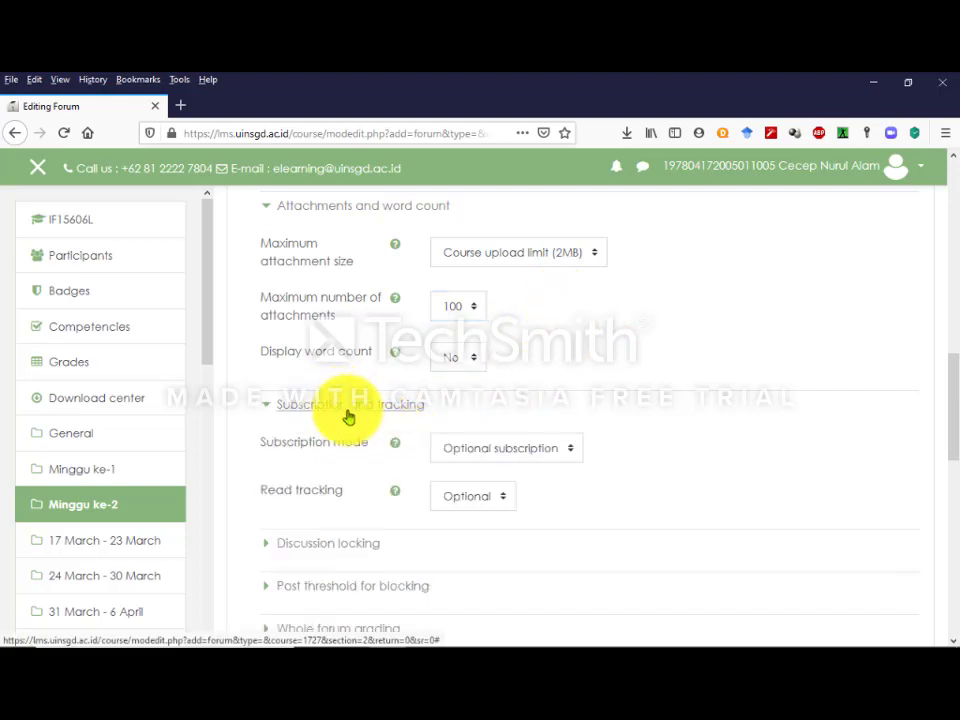
{"action": "scroll", "coordinate": [408, 476], "scroll_direction": "down", "scroll_amount": 3}
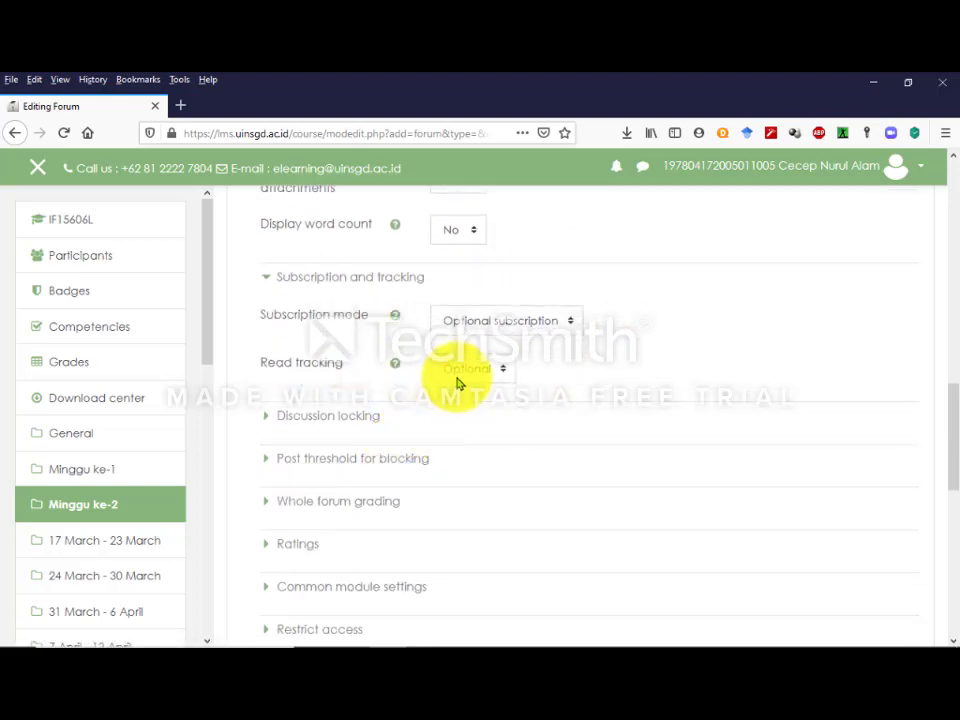
{"action": "left_click", "coordinate": [459, 385]}
{"action": "left_click", "coordinate": [492, 320]}
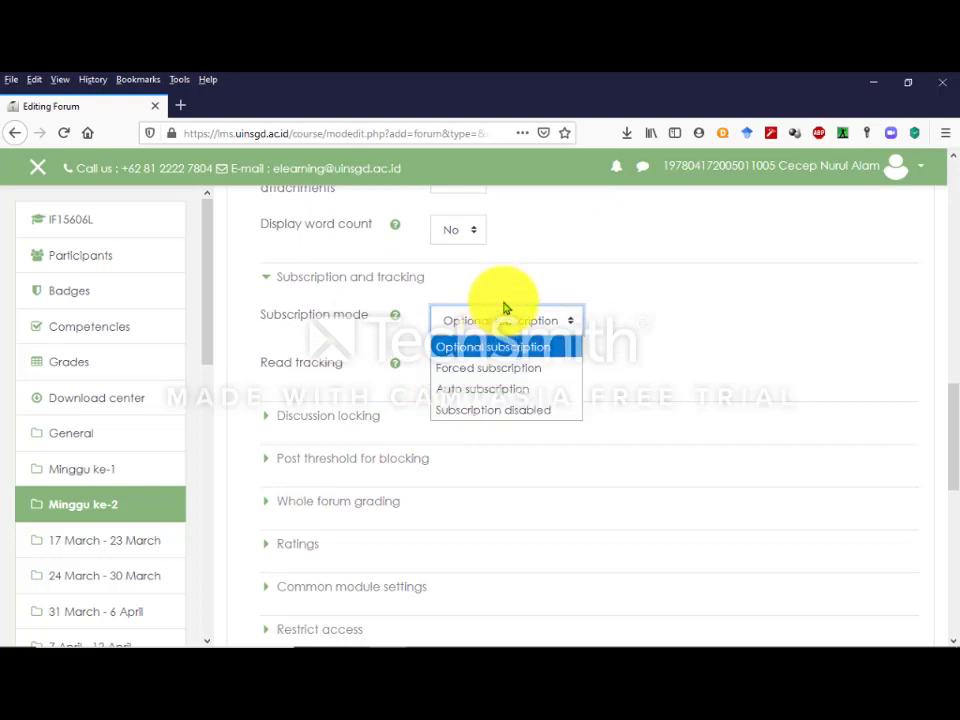
{"action": "left_click", "coordinate": [552, 272]}
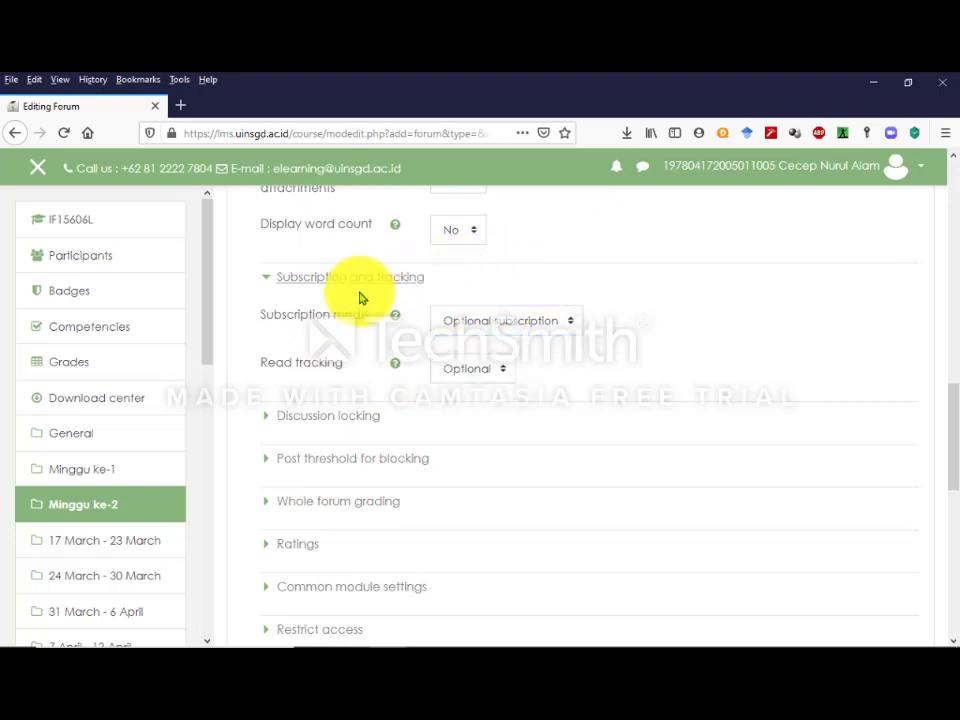
{"action": "scroll", "coordinate": [340, 320], "scroll_direction": "up", "scroll_amount": 1}
{"action": "scroll", "coordinate": [340, 320], "scroll_direction": "up", "scroll_amount": 2}
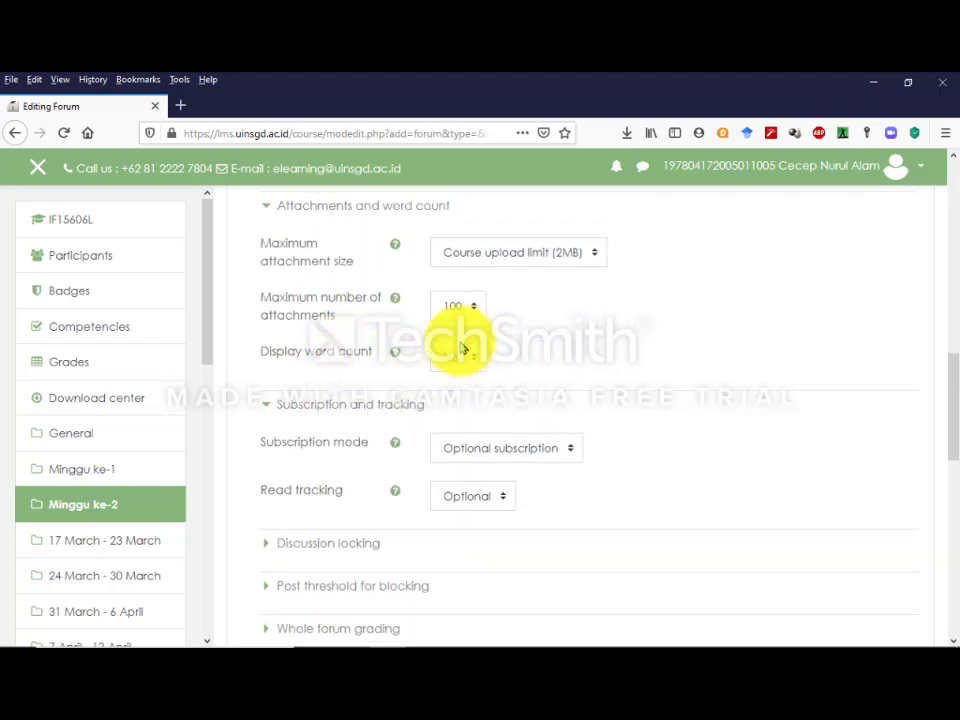
{"action": "left_click", "coordinate": [455, 403]}
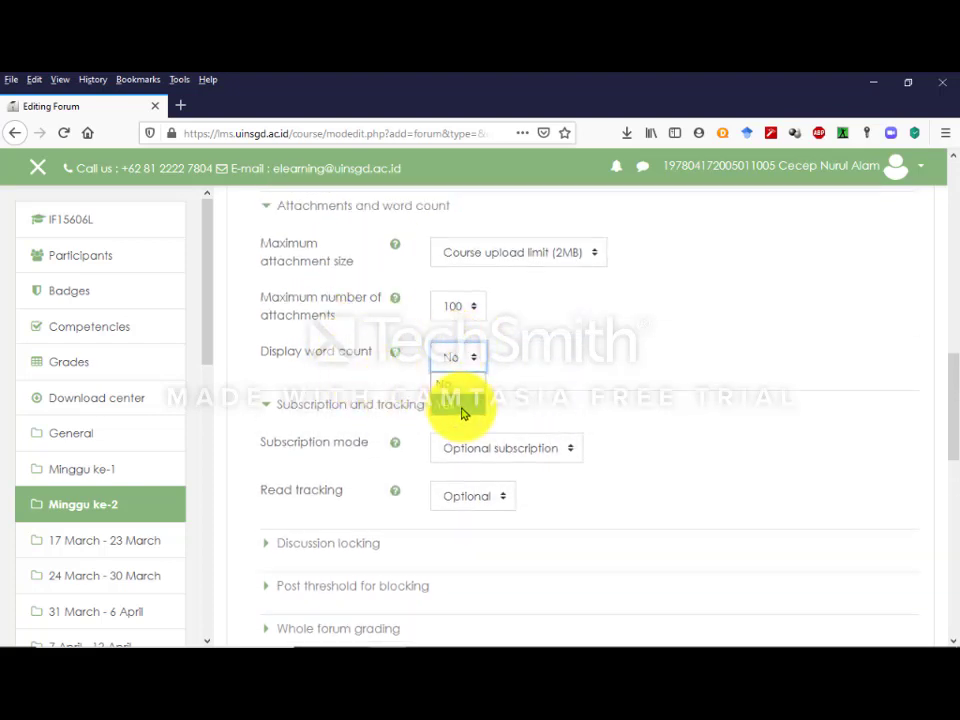
{"action": "left_click", "coordinate": [452, 358]}
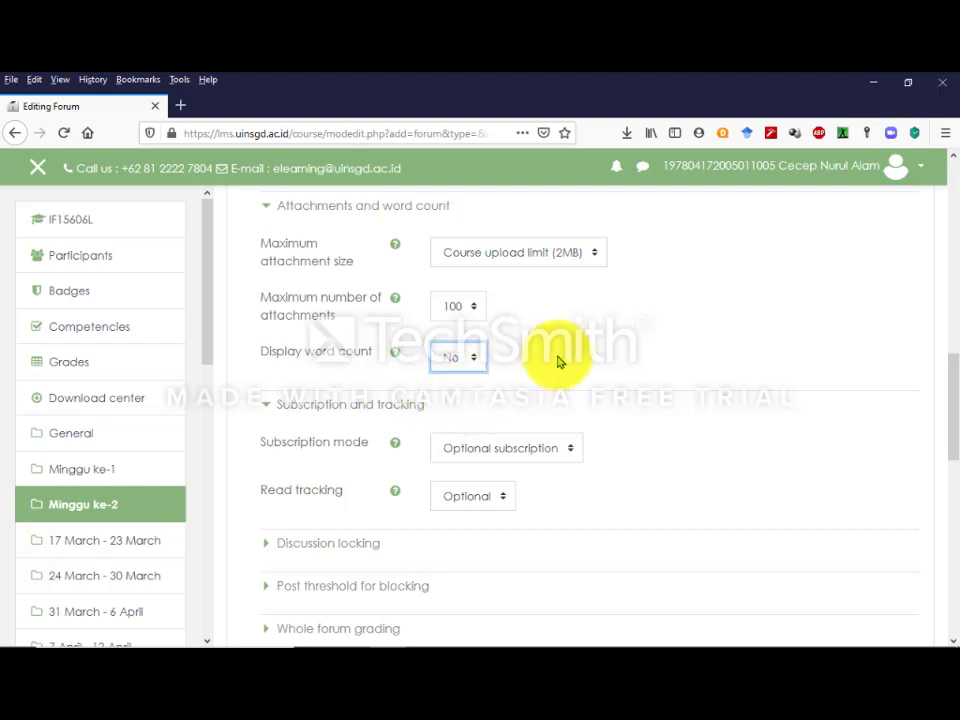
- Examine the forum's Discussion locking and Post threshold for blocking settings
{"action": "scroll", "coordinate": [553, 371], "scroll_direction": "down", "scroll_amount": 4}
{"action": "left_click", "coordinate": [343, 353]}
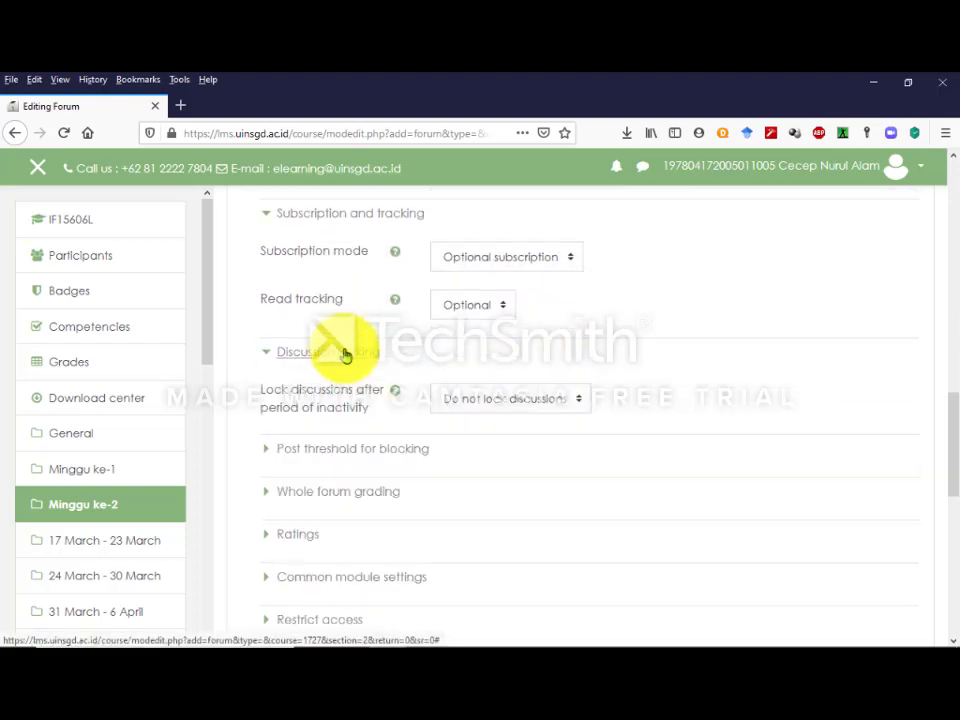
{"action": "scroll", "coordinate": [320, 425], "scroll_direction": "down", "scroll_amount": 1}
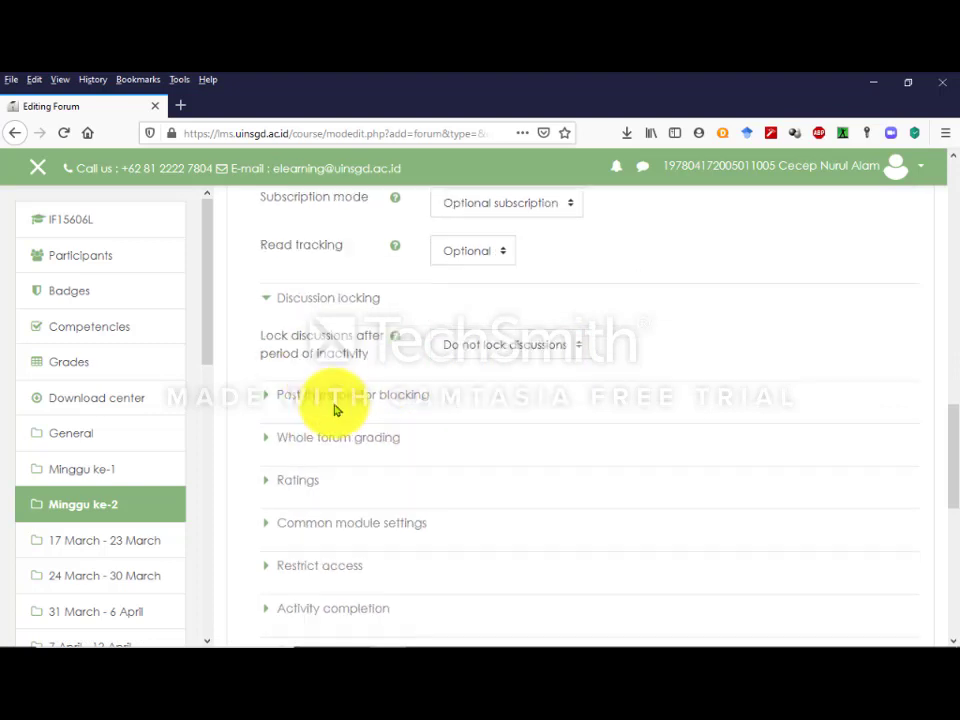
{"action": "left_click", "coordinate": [340, 387]}
{"action": "scroll", "coordinate": [362, 420], "scroll_direction": "down", "scroll_amount": 2}
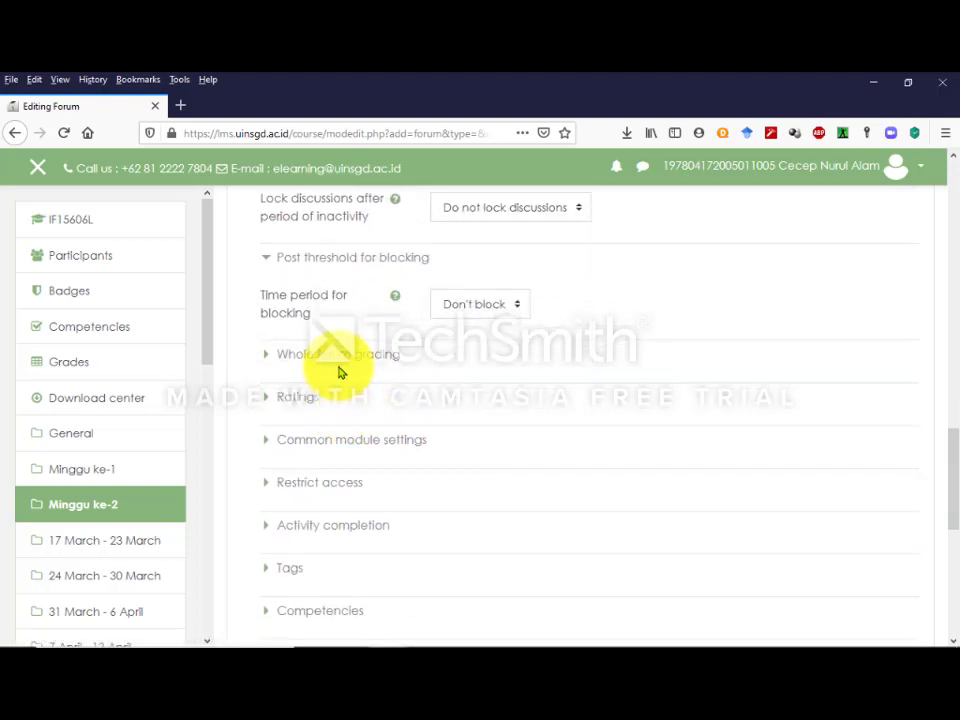
- Set the whole forum grading type to Point and check the grade category and grading method options
{"action": "left_click", "coordinate": [340, 366]}
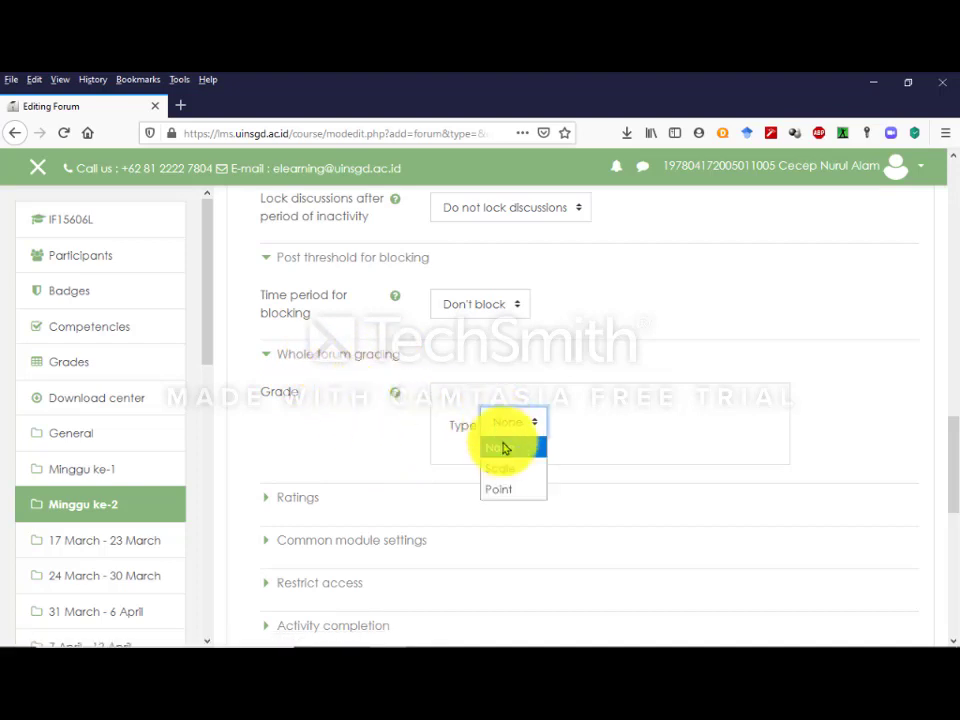
{"action": "left_click", "coordinate": [500, 489]}
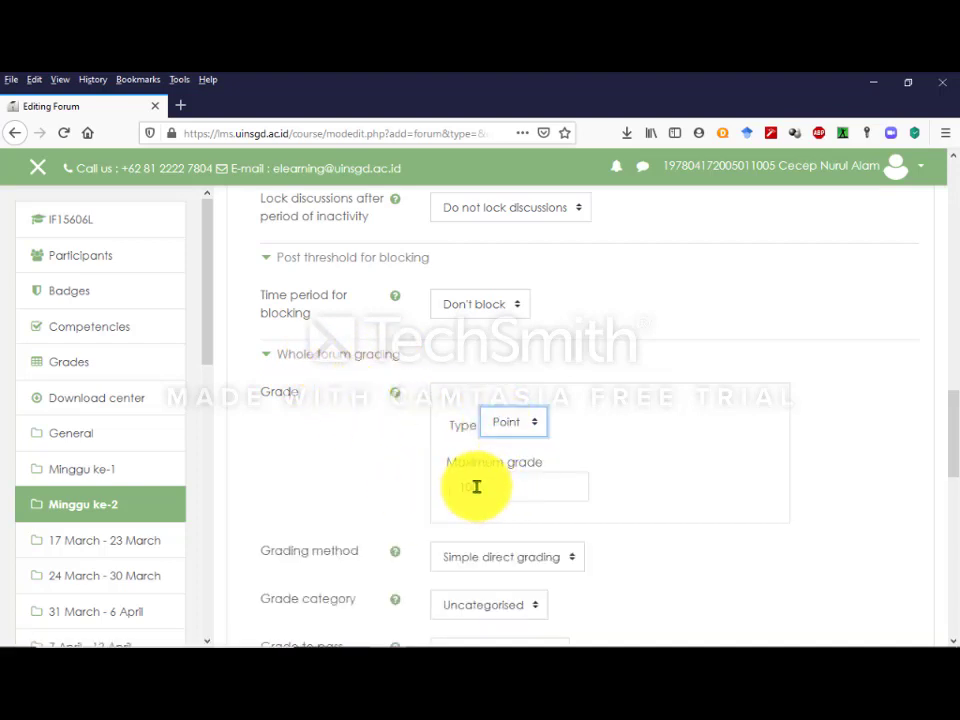
{"action": "scroll", "coordinate": [349, 431], "scroll_direction": "down", "scroll_amount": 3}
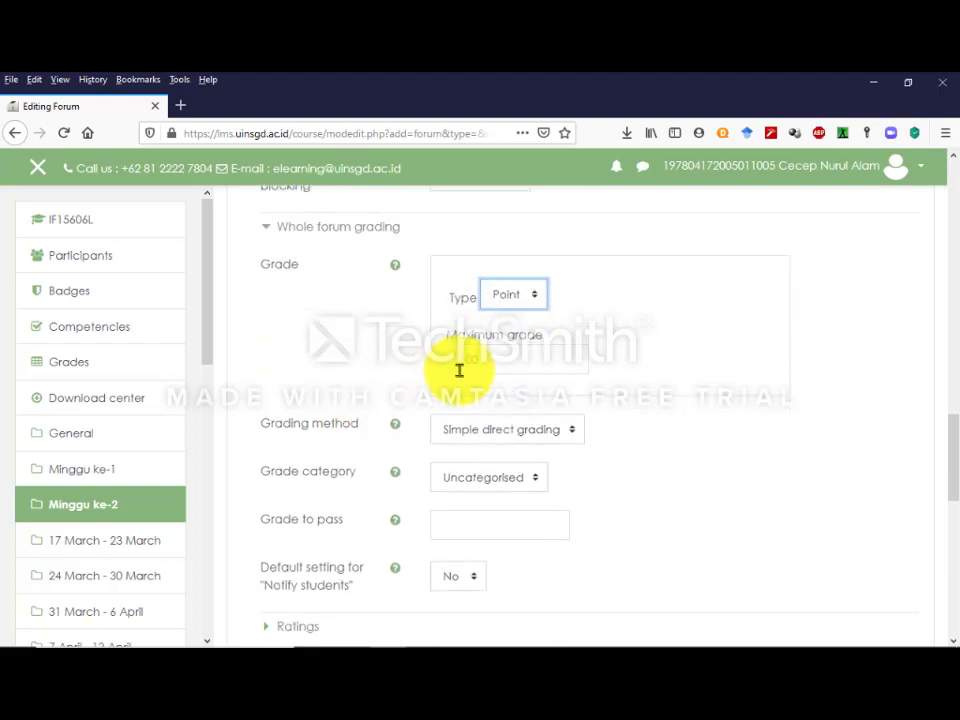
{"action": "scroll", "coordinate": [429, 403], "scroll_direction": "down", "scroll_amount": 2}
{"action": "left_click", "coordinate": [474, 418]}
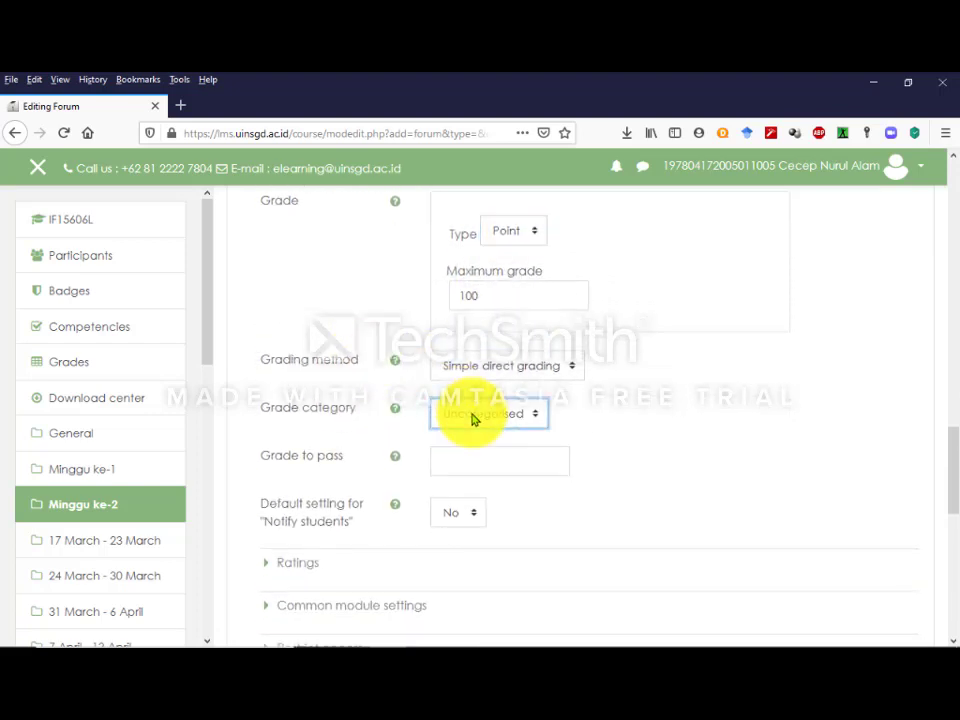
{"action": "left_click", "coordinate": [466, 370]}
{"action": "left_click", "coordinate": [466, 376]}
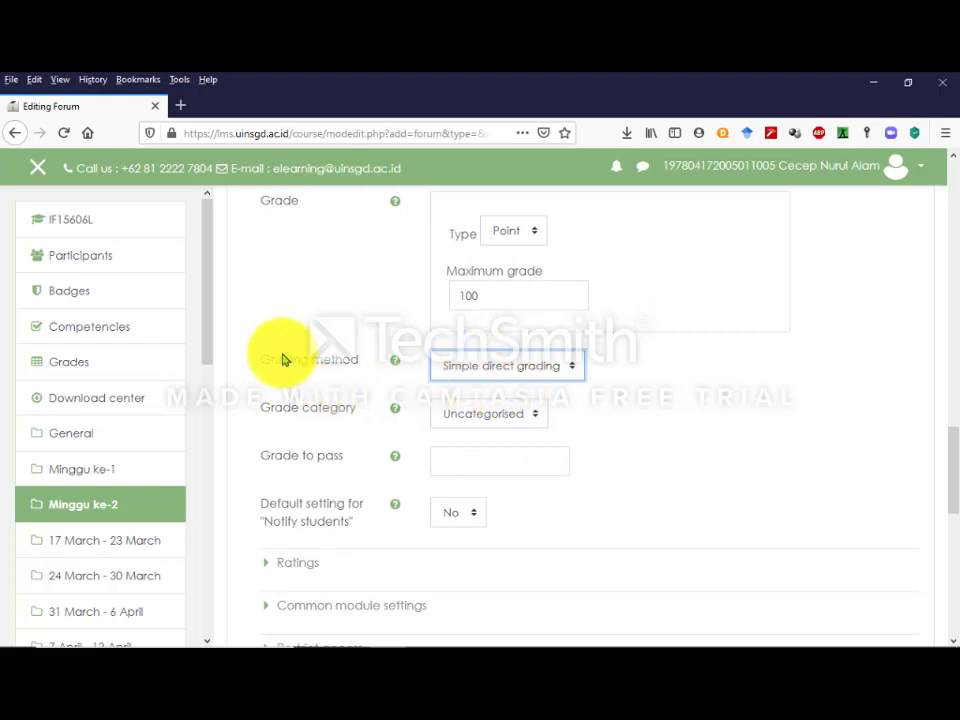
- Add a group access restriction to the forum for group GKLS-IF15606L-E
{"action": "scroll", "coordinate": [295, 370], "scroll_direction": "down", "scroll_amount": 3}
{"action": "scroll", "coordinate": [333, 415], "scroll_direction": "down", "scroll_amount": 3}
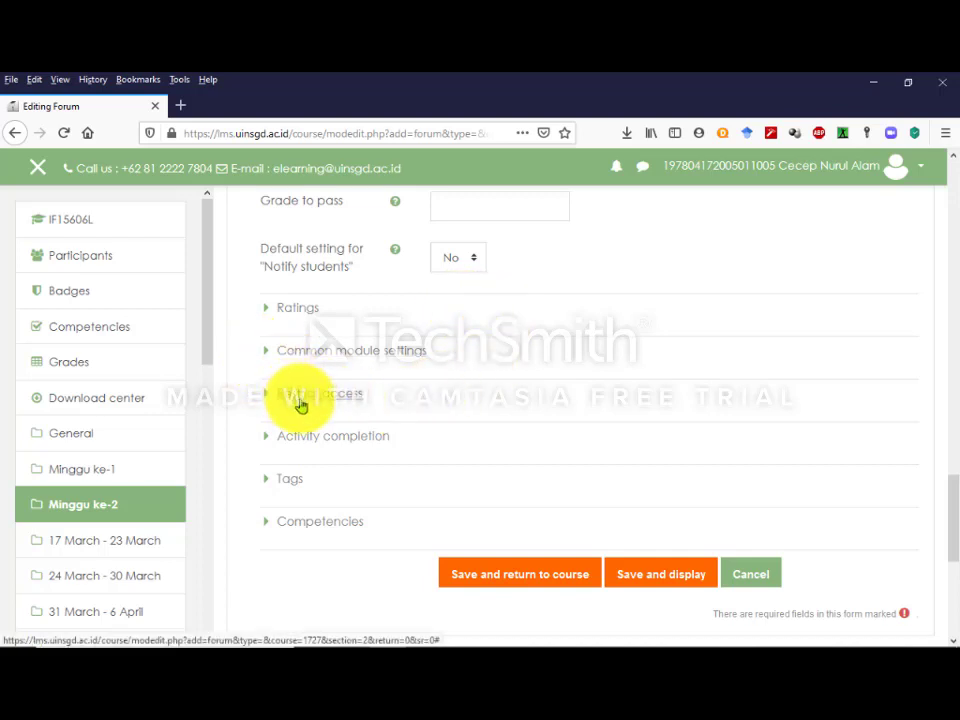
{"action": "left_click", "coordinate": [288, 400]}
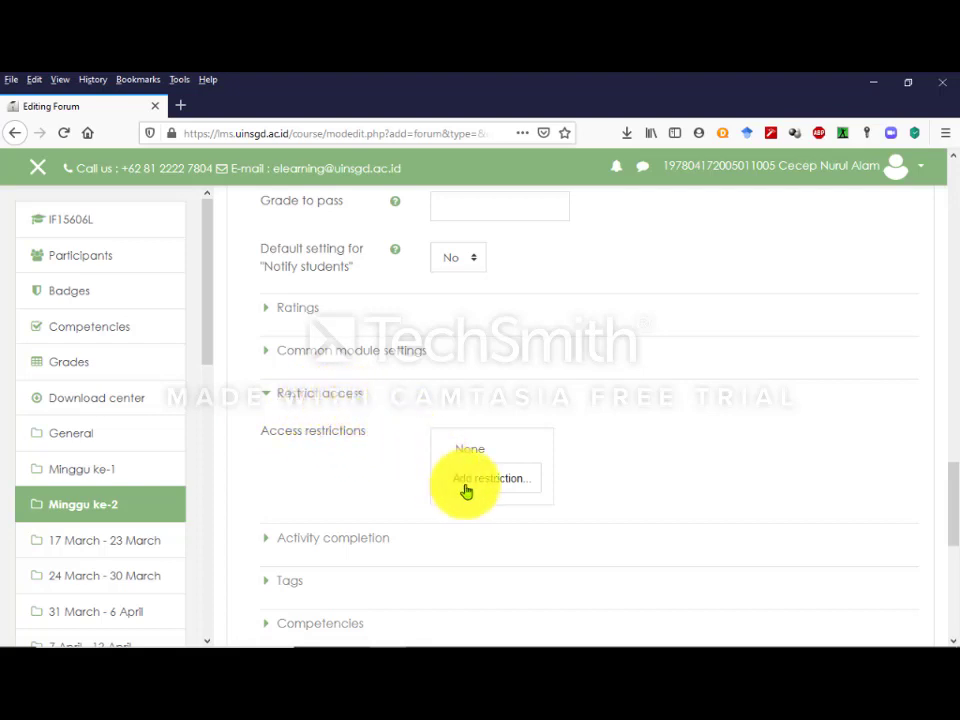
{"action": "left_click", "coordinate": [493, 480]}
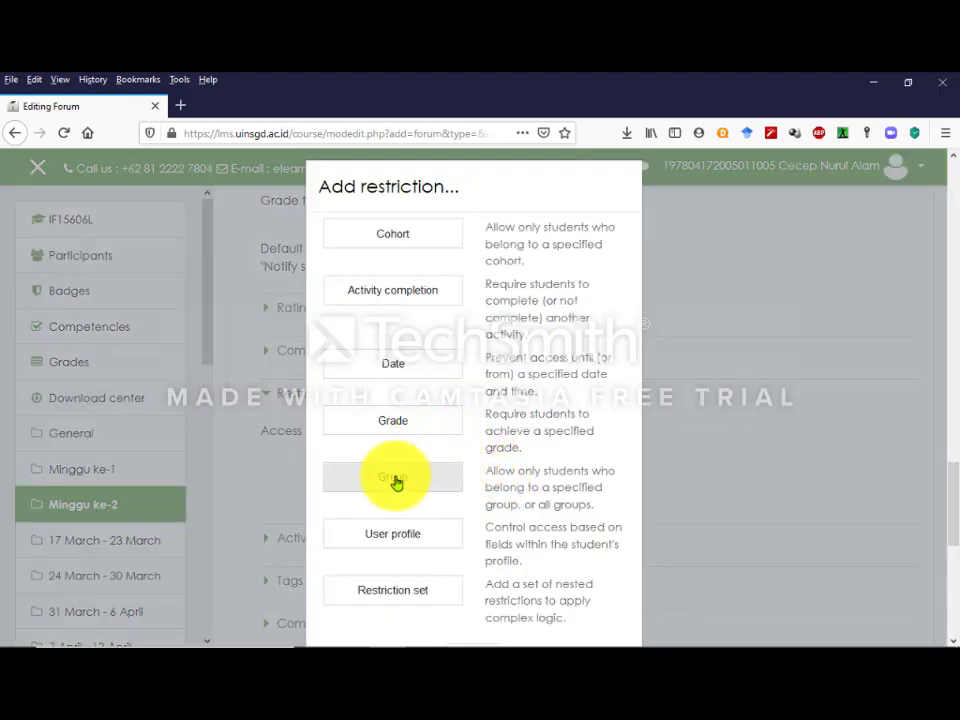
{"action": "left_click", "coordinate": [361, 483]}
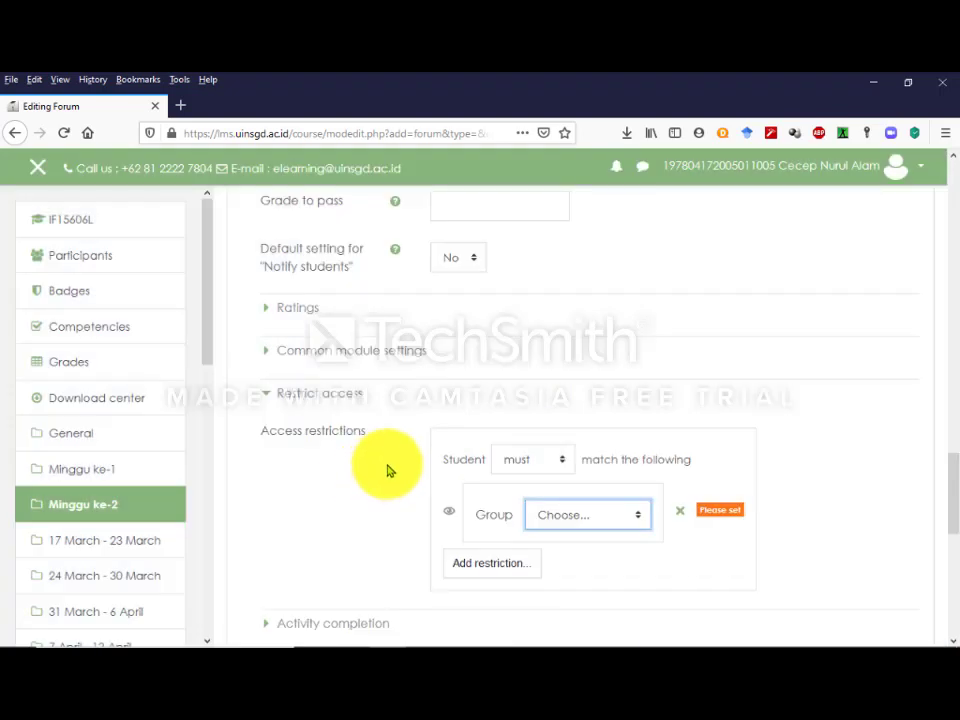
{"action": "scroll", "coordinate": [579, 450], "scroll_direction": "down", "scroll_amount": 2}
{"action": "left_click", "coordinate": [583, 390]}
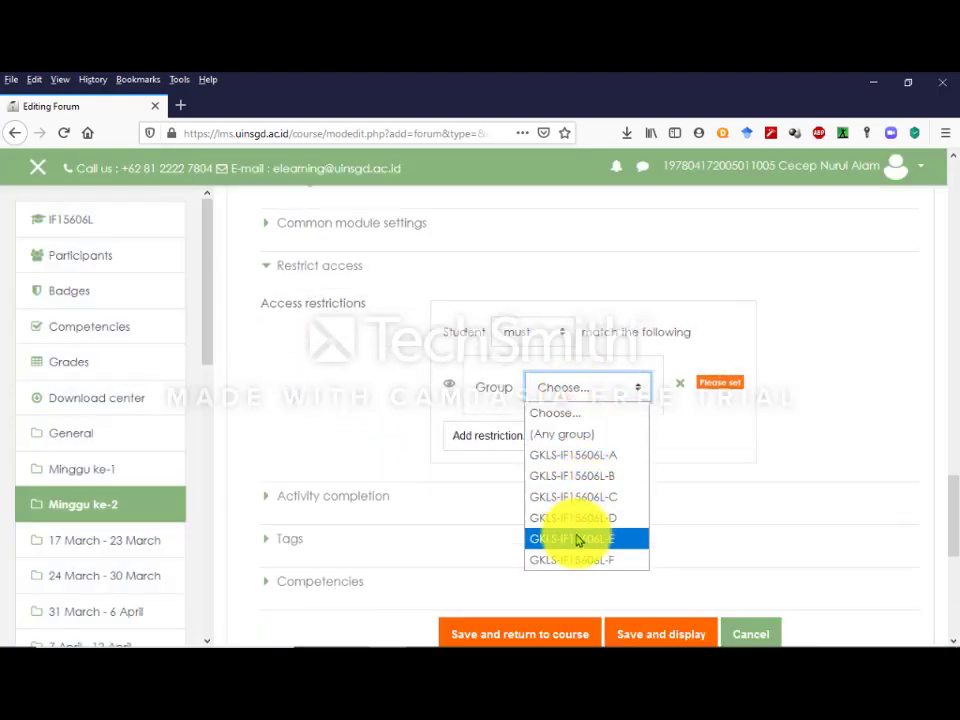
{"action": "left_click", "coordinate": [577, 541]}
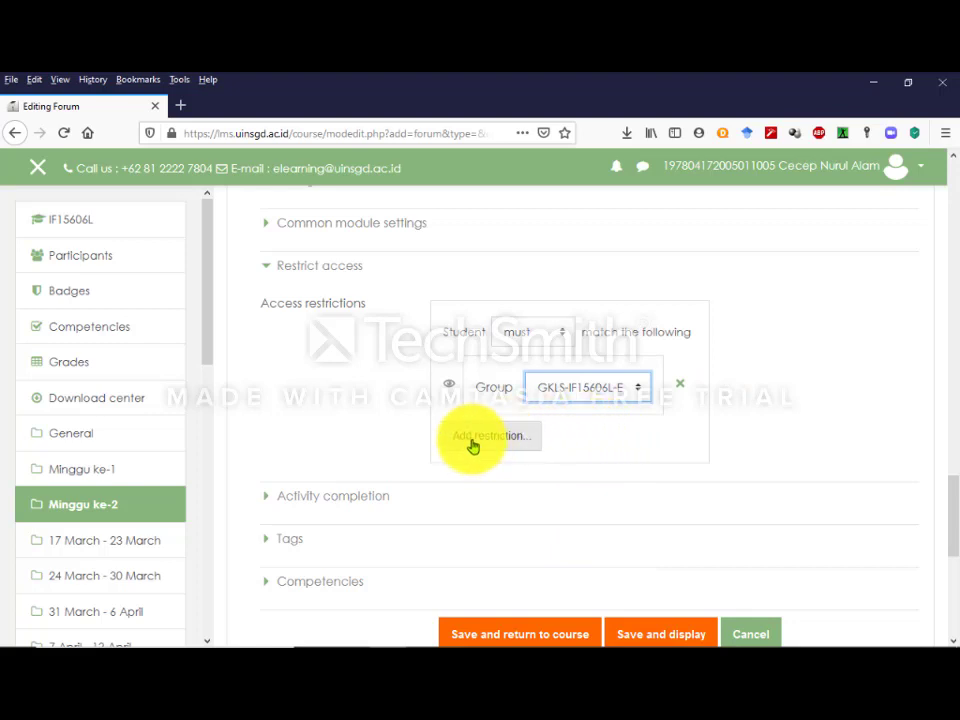
- Add a second group restriction for GKLS-IF15606L-F and require students to match any of the restrictions
{"action": "left_click", "coordinate": [473, 445]}
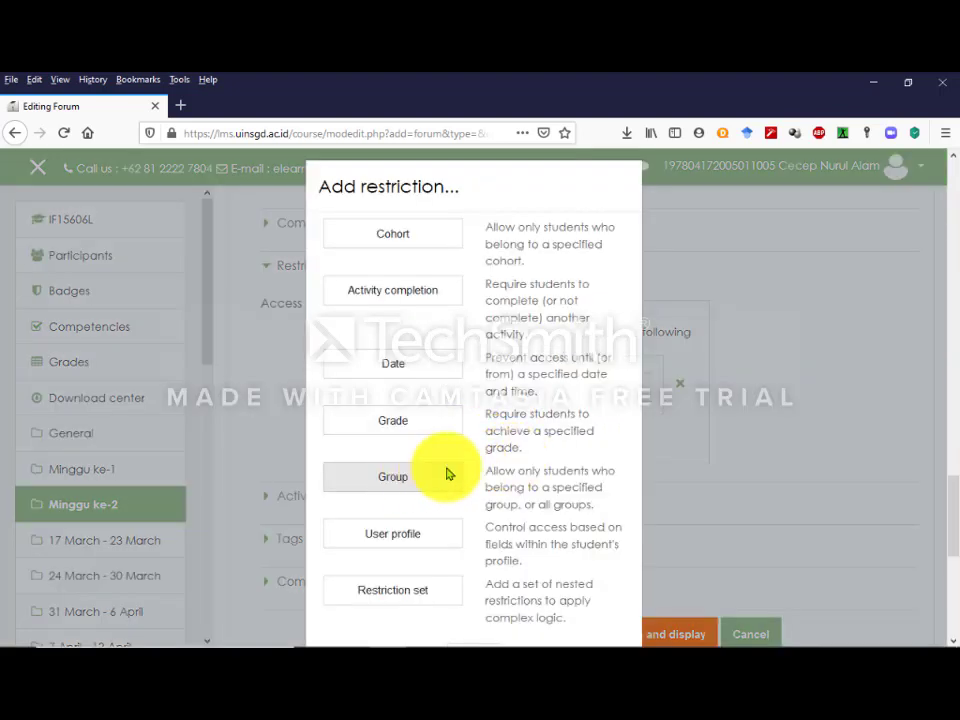
{"action": "left_click", "coordinate": [448, 474]}
{"action": "left_click", "coordinate": [567, 476]}
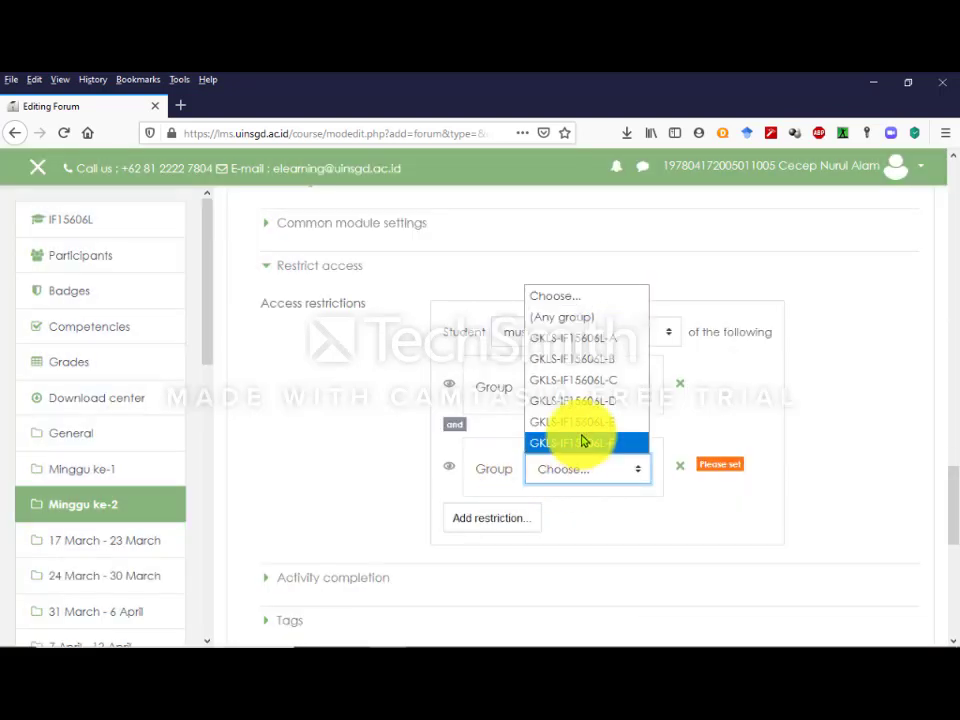
{"action": "left_click", "coordinate": [583, 442]}
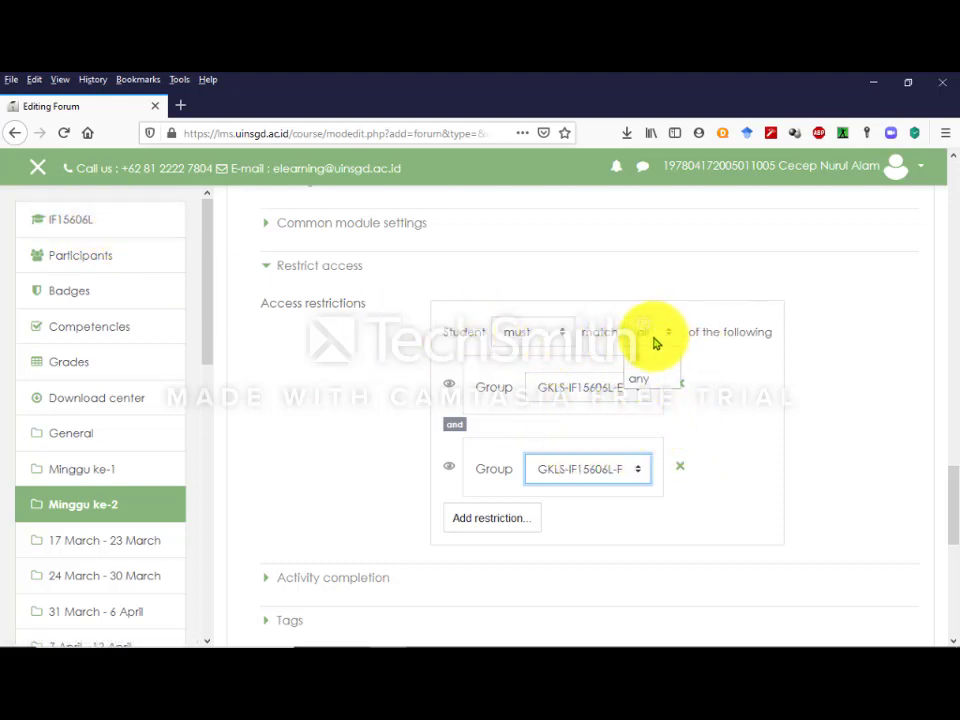
{"action": "left_click", "coordinate": [641, 380]}
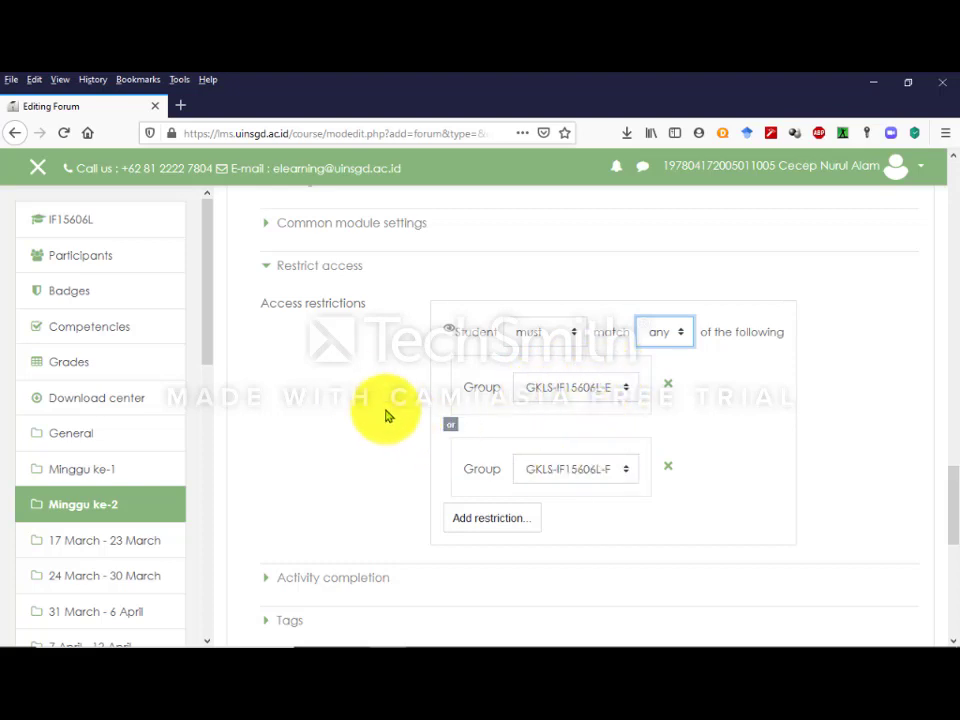
- Check the forum's completion tracking options and save the forum, returning to the course page
{"action": "scroll", "coordinate": [350, 375], "scroll_direction": "down", "scroll_amount": 3}
{"action": "left_click", "coordinate": [355, 325]}
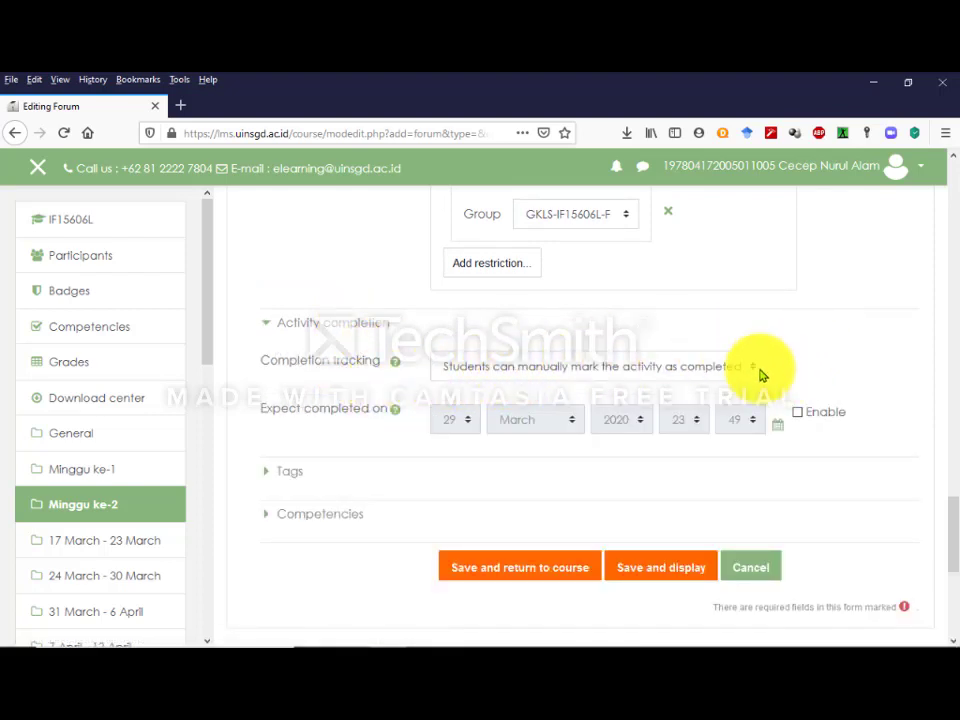
{"action": "left_click", "coordinate": [611, 370]}
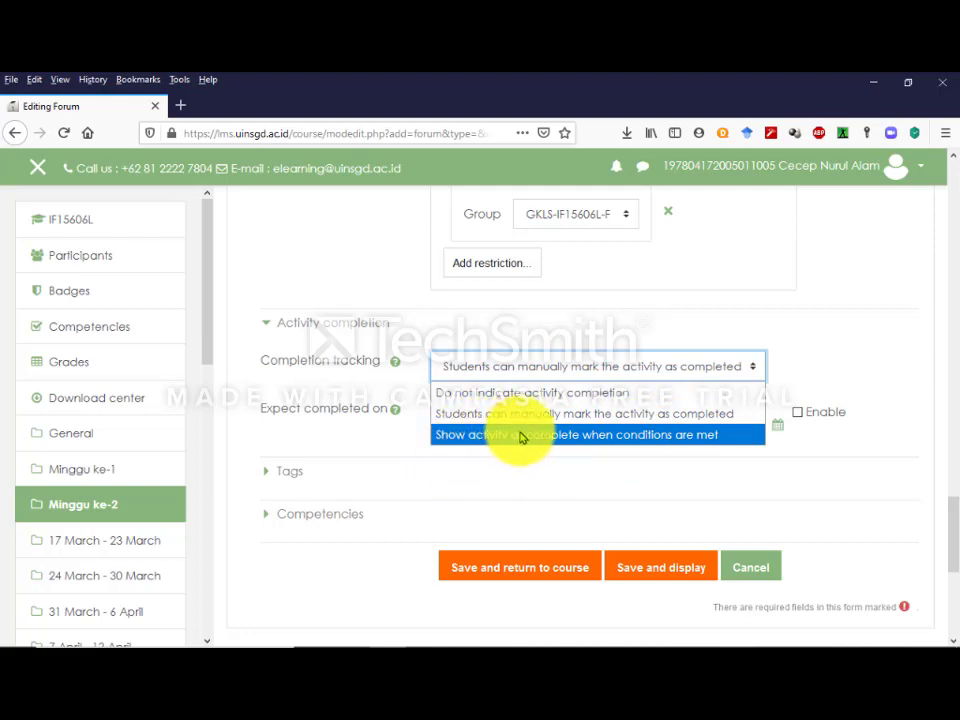
{"action": "left_click", "coordinate": [595, 478]}
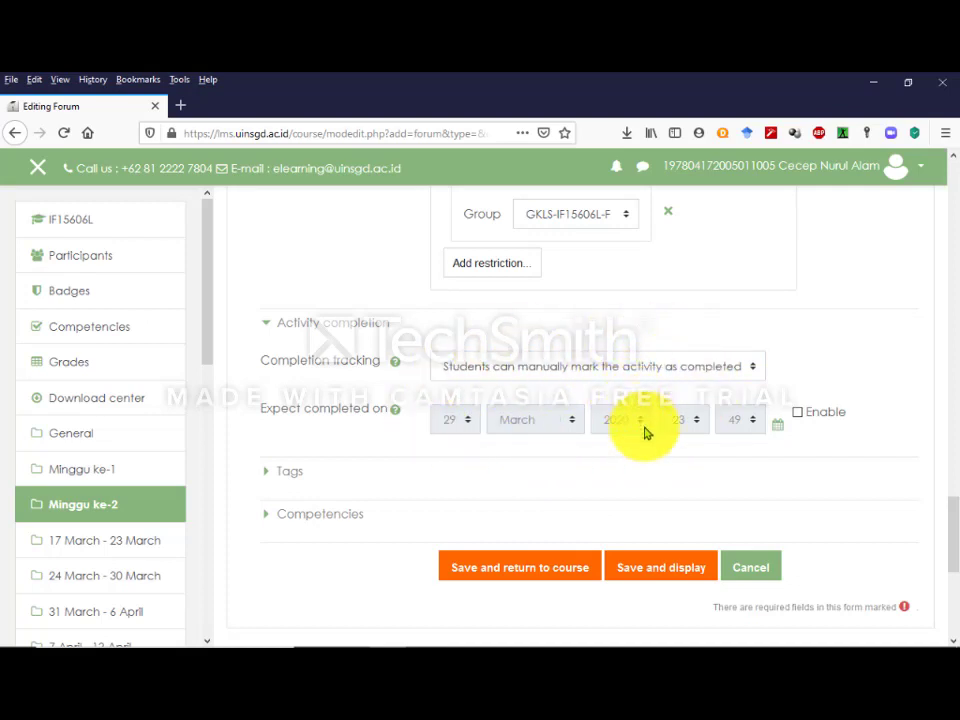
{"action": "scroll", "coordinate": [448, 459], "scroll_direction": "down", "scroll_amount": 3}
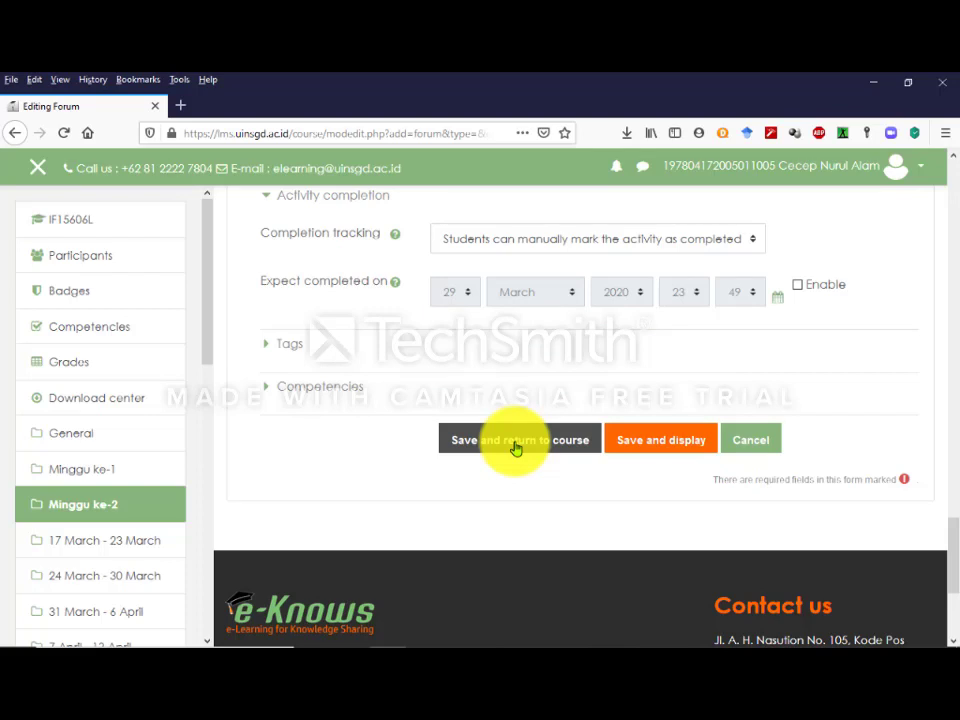
{"action": "left_click", "coordinate": [515, 447]}
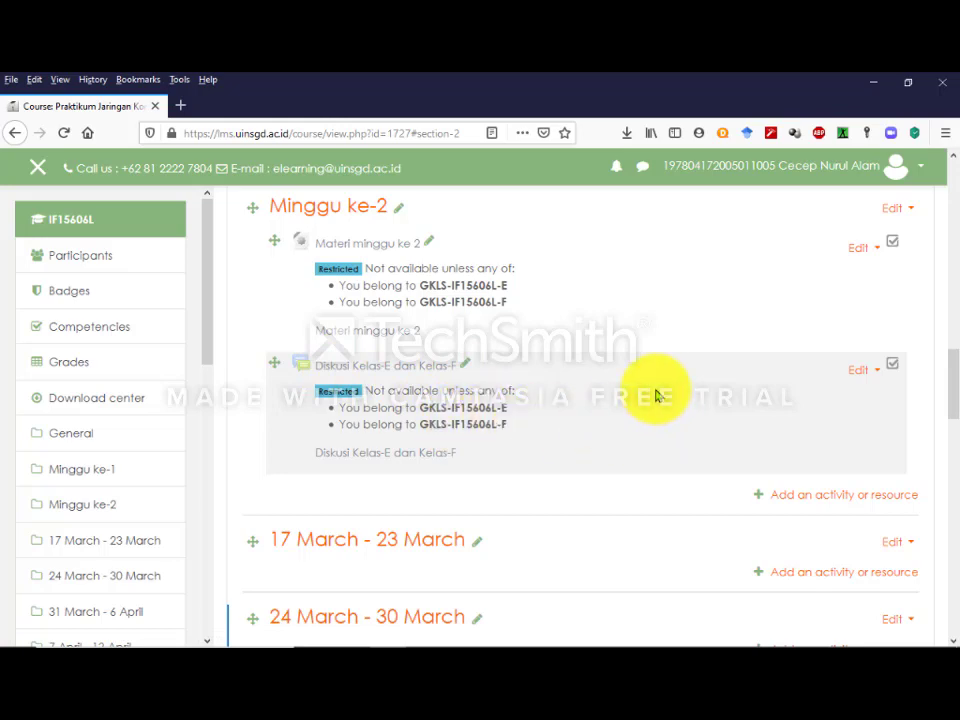
{"action": "scroll", "coordinate": [657, 396], "scroll_direction": "up", "scroll_amount": 8}
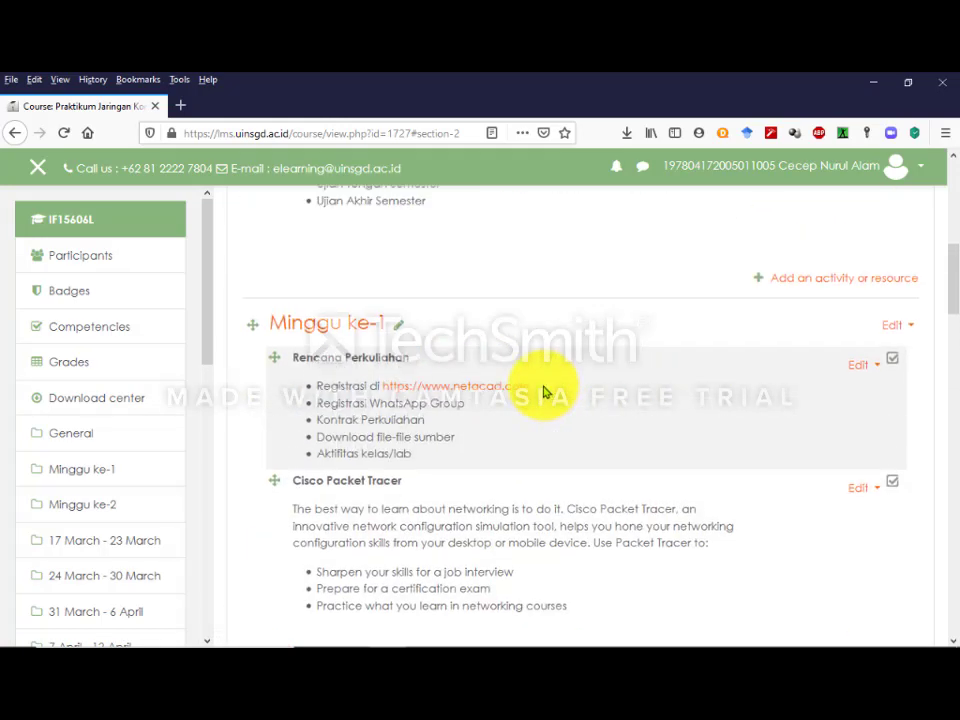
- Switch the role to Student to preview the course as a student sees it
{"action": "scroll", "coordinate": [543, 392], "scroll_direction": "up", "scroll_amount": 6}
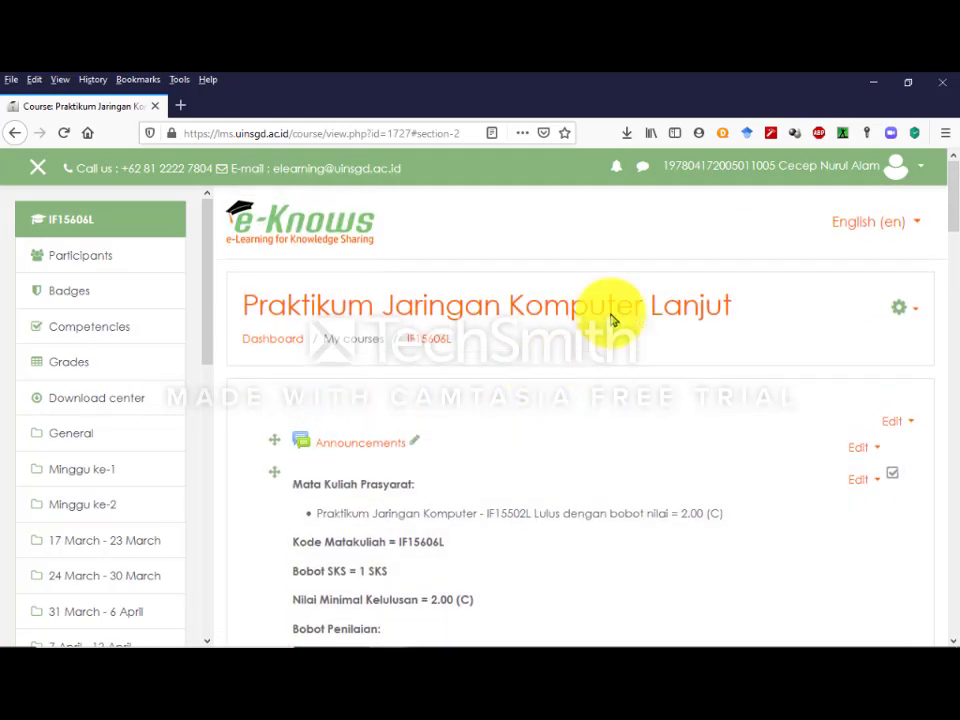
{"action": "left_click", "coordinate": [922, 174]}
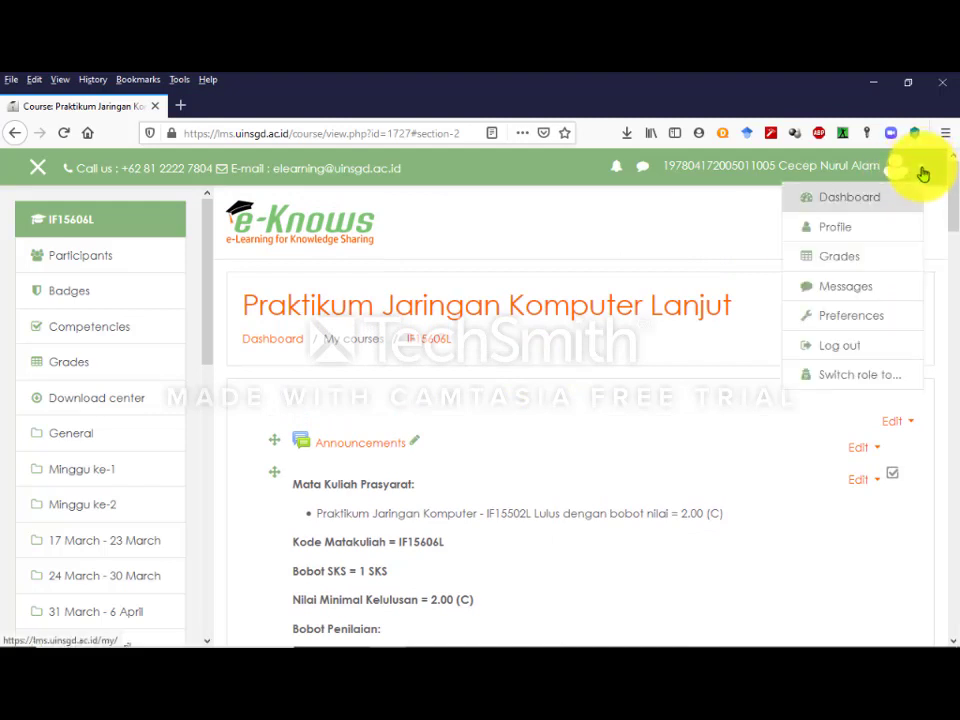
{"action": "left_click", "coordinate": [836, 378]}
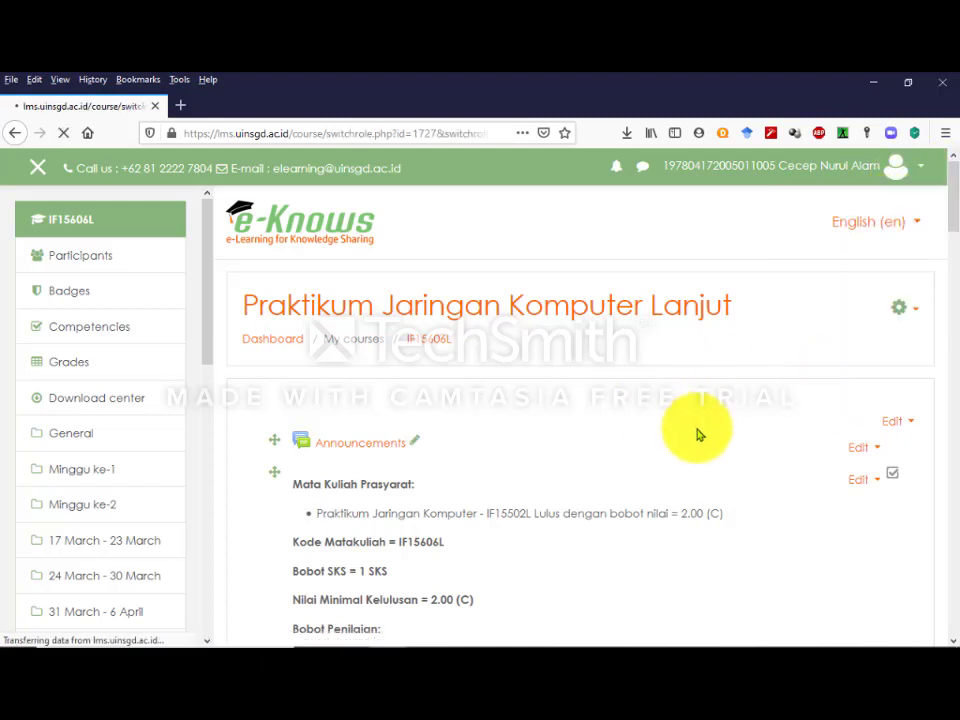
{"action": "scroll", "coordinate": [420, 418], "scroll_direction": "down", "scroll_amount": 2}
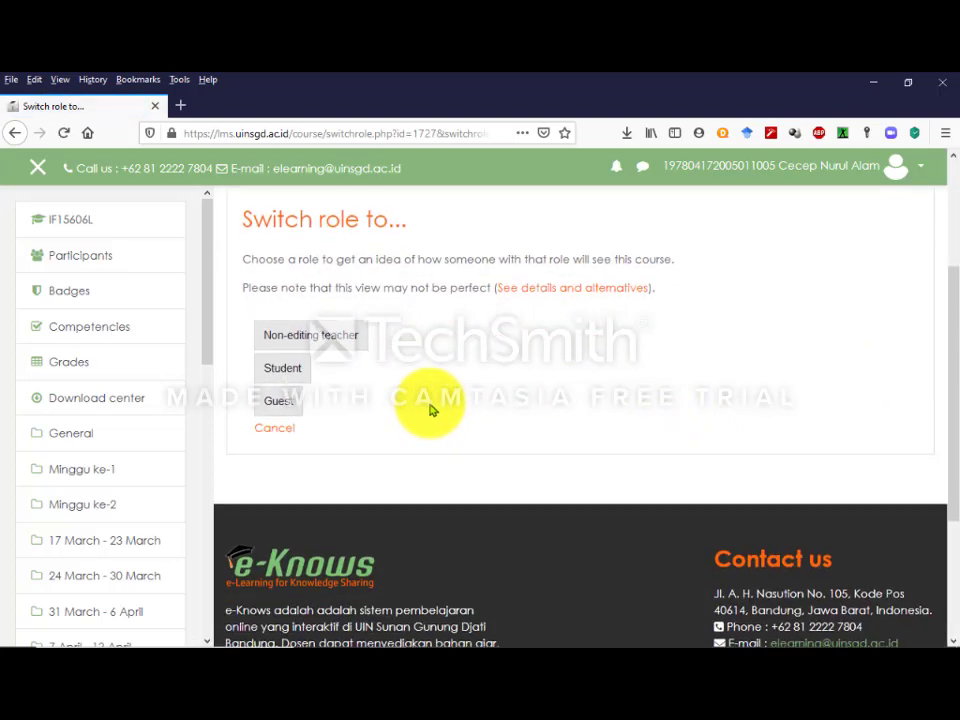
{"action": "left_click", "coordinate": [281, 368]}
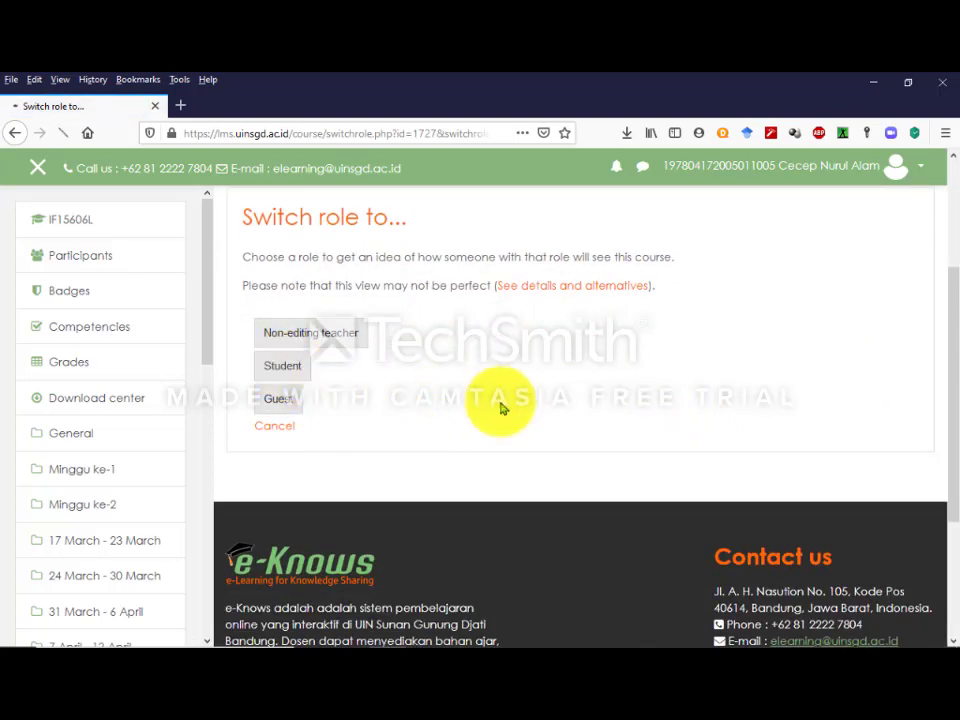
- Examine the course page in the Student role, particularly the file and discussion forum under Minggu ke-2
{"action": "scroll", "coordinate": [475, 417], "scroll_direction": "down", "scroll_amount": 6}
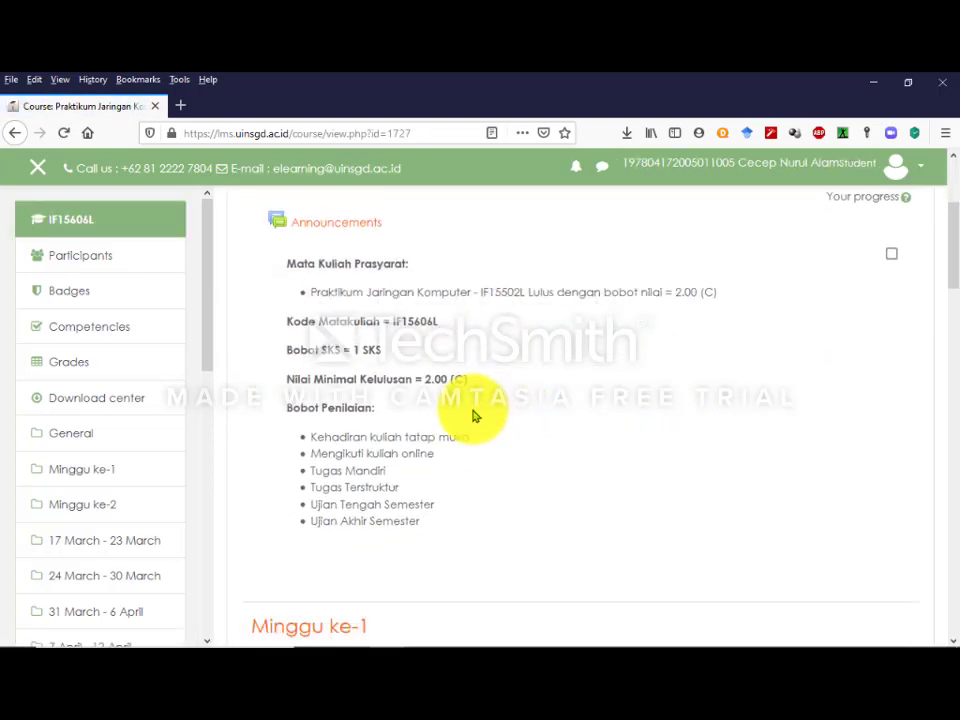
{"action": "scroll", "coordinate": [466, 396], "scroll_direction": "down", "scroll_amount": 5}
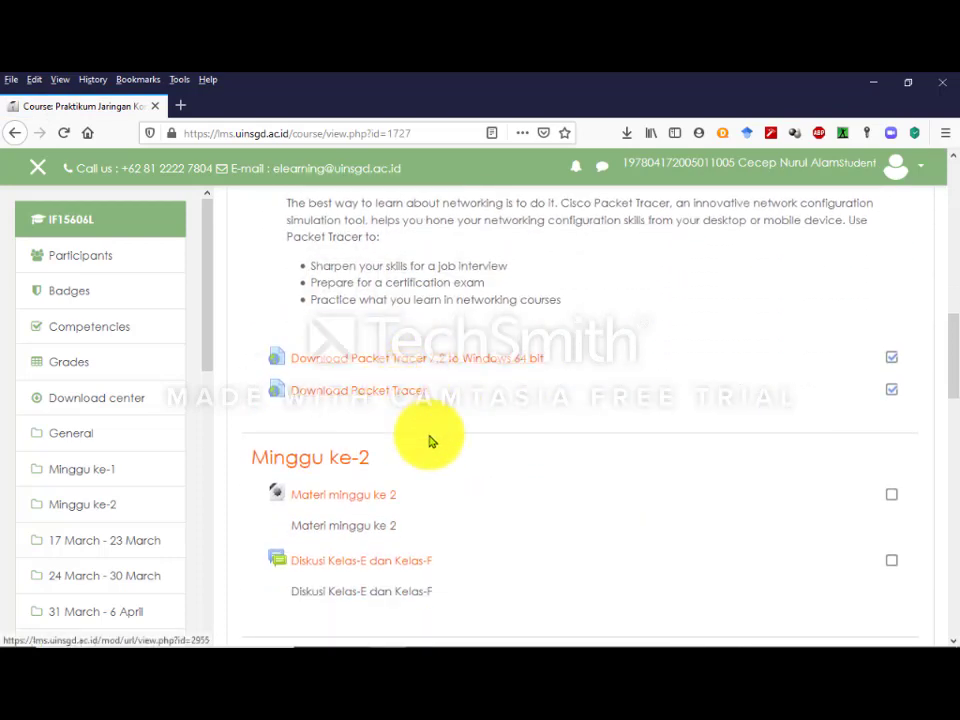
{"action": "scroll", "coordinate": [352, 390], "scroll_direction": "down", "scroll_amount": 2}
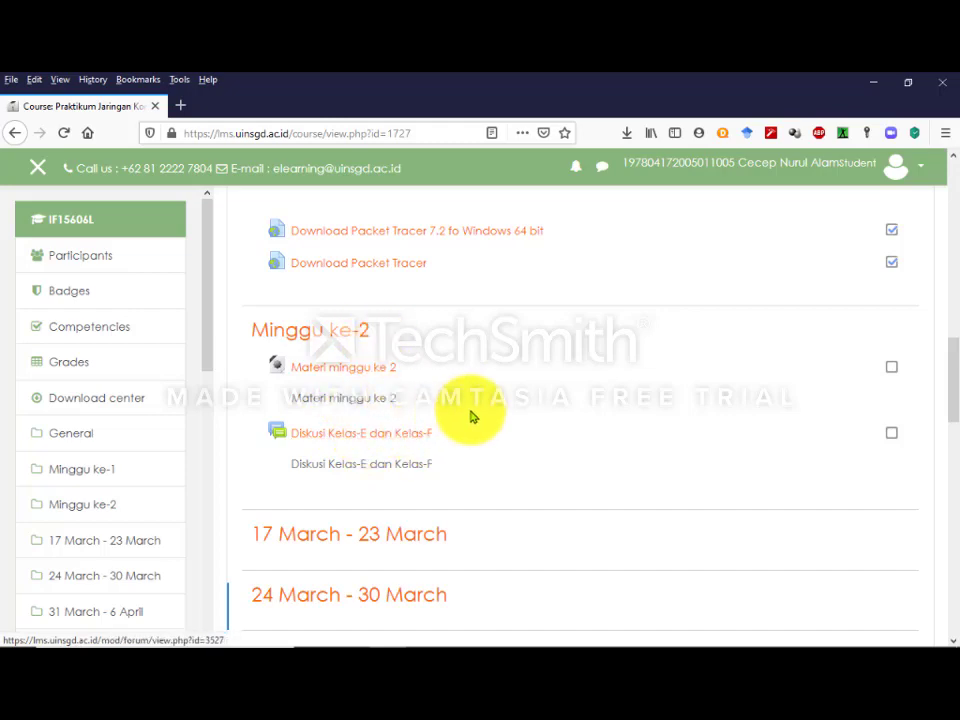
{"action": "scroll", "coordinate": [490, 420], "scroll_direction": "down", "scroll_amount": 4}
{"action": "scroll", "coordinate": [533, 423], "scroll_direction": "up", "scroll_amount": 10}
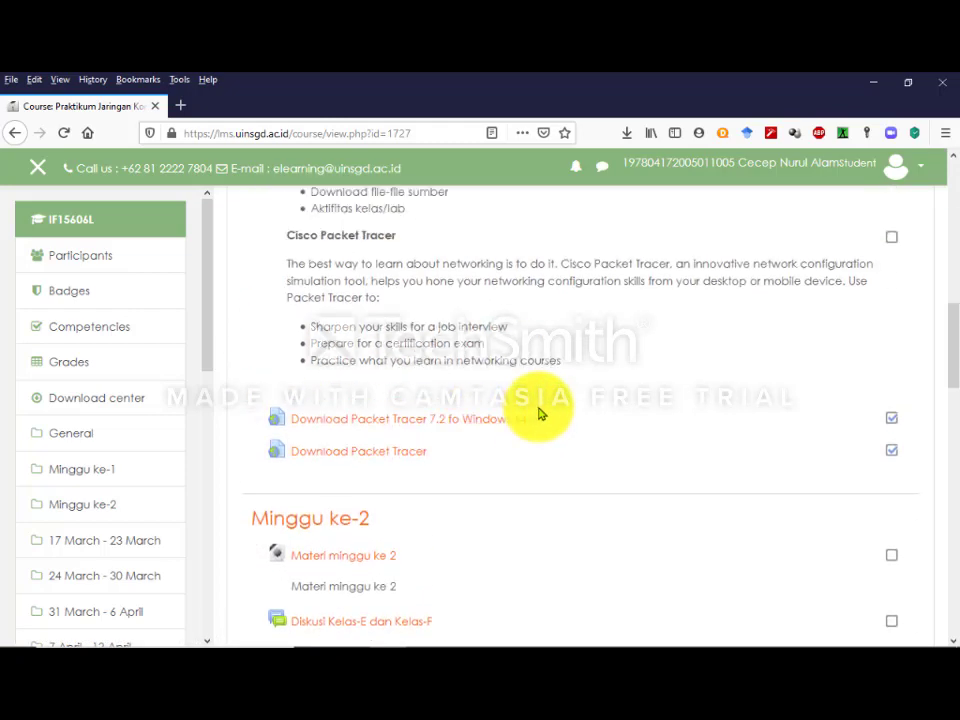
{"action": "scroll", "coordinate": [545, 408], "scroll_direction": "up", "scroll_amount": 5}
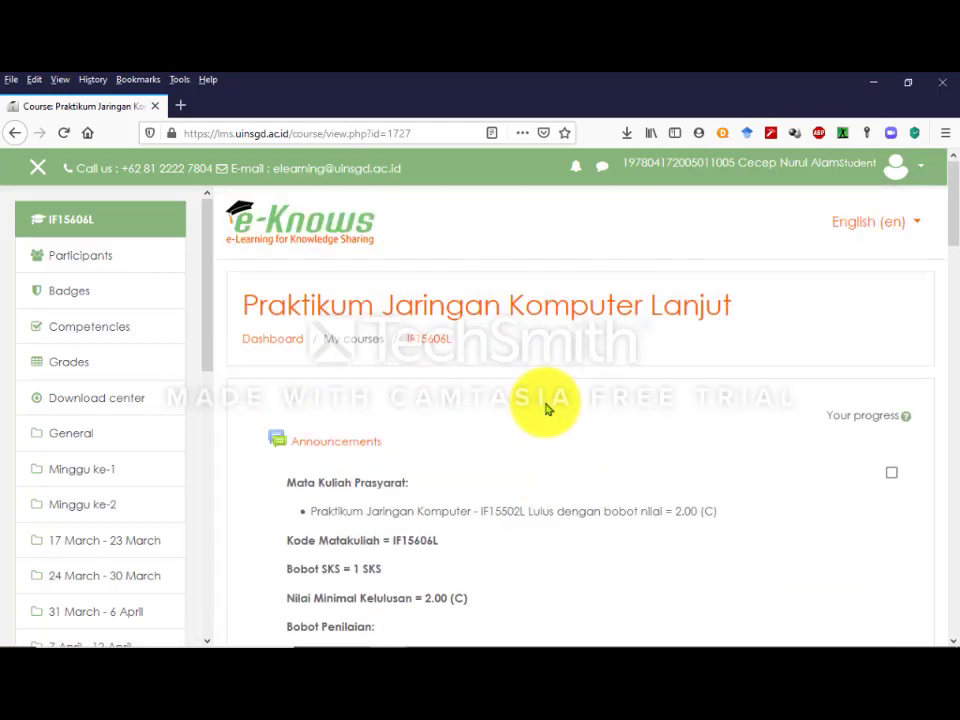
- Return to the normal role and check the group restrictions shown on the Minggu ke-2 file and forum
{"action": "left_click", "coordinate": [924, 171]}
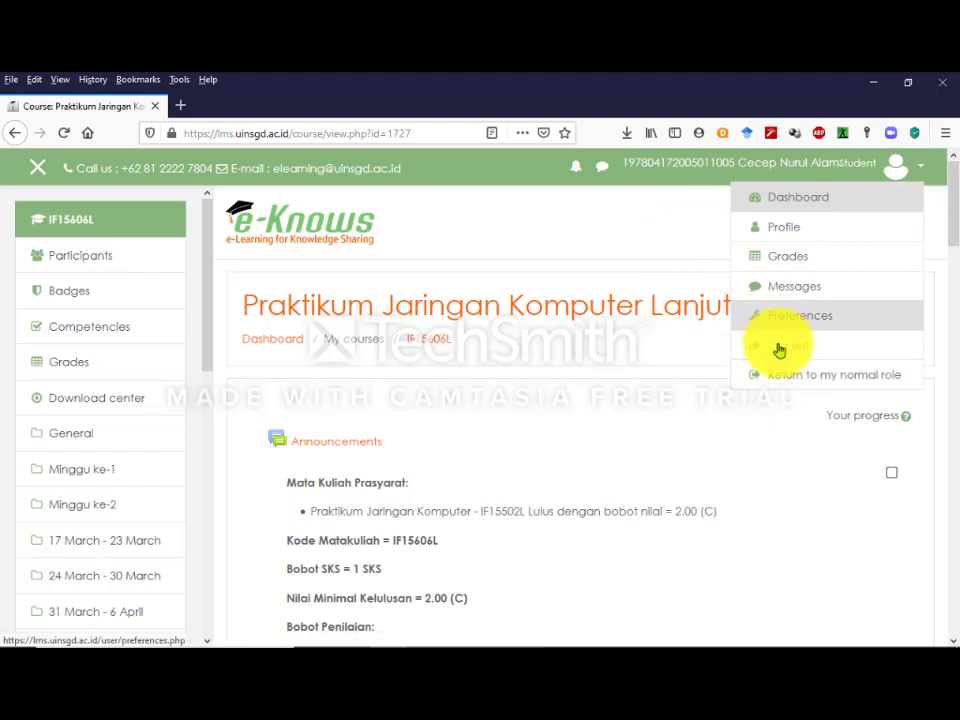
{"action": "left_click", "coordinate": [813, 390]}
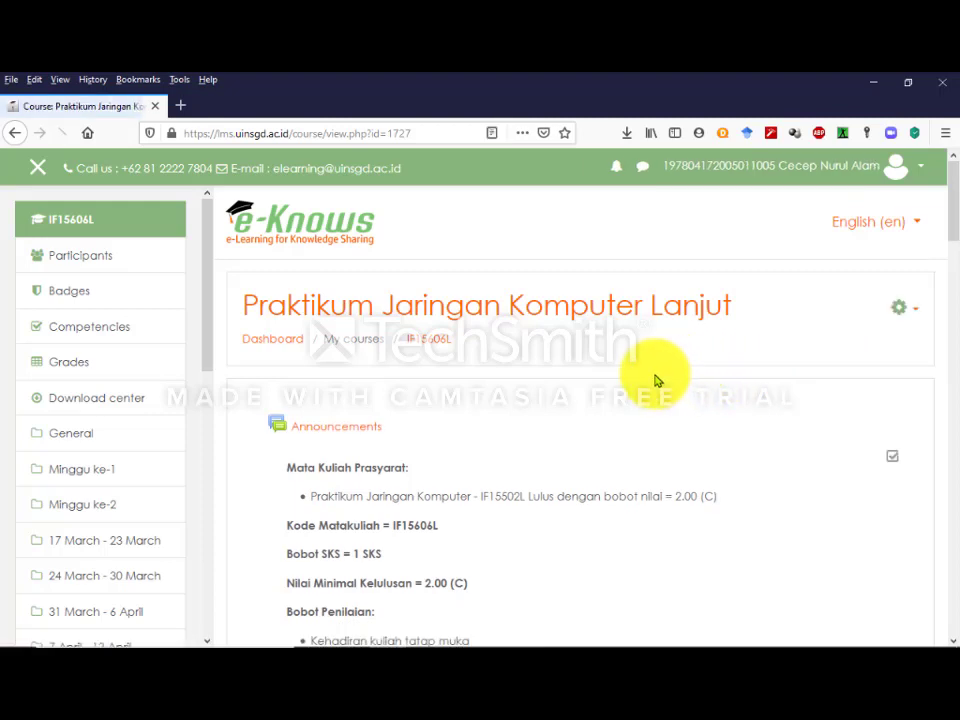
{"action": "scroll", "coordinate": [655, 380], "scroll_direction": "down", "scroll_amount": 4}
{"action": "scroll", "coordinate": [658, 368], "scroll_direction": "up", "scroll_amount": 3}
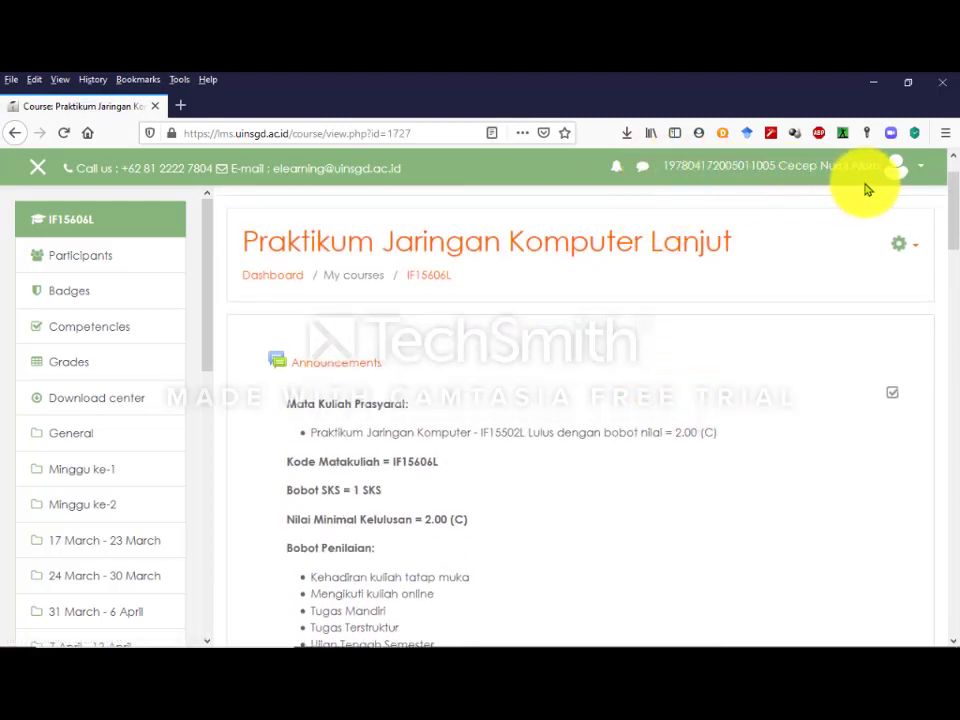
{"action": "scroll", "coordinate": [550, 322], "scroll_direction": "down", "scroll_amount": 5}
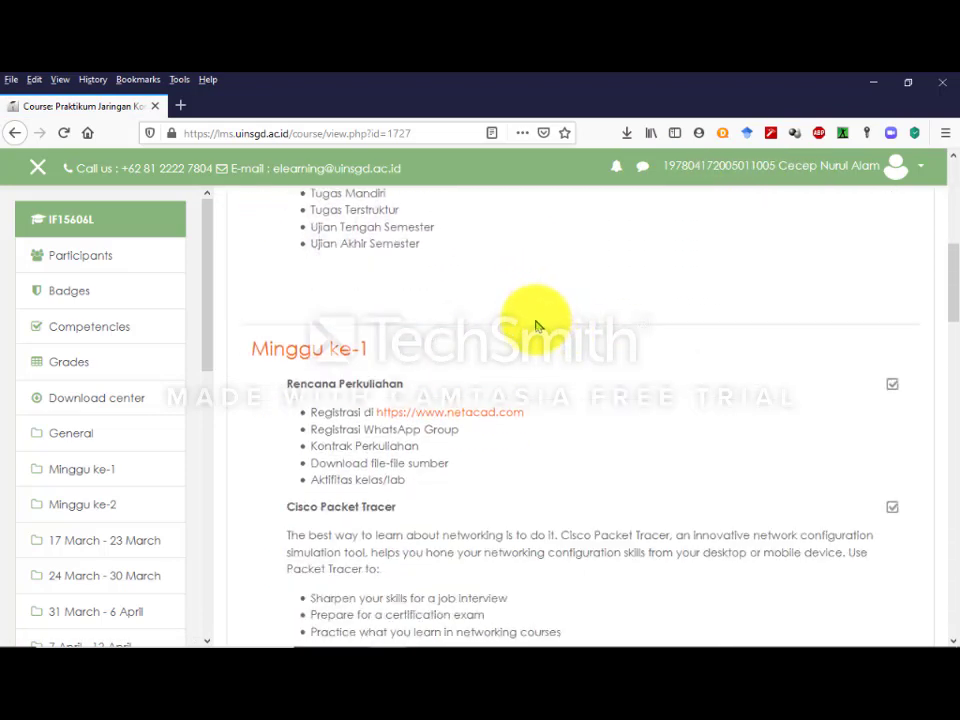
{"action": "scroll", "coordinate": [536, 326], "scroll_direction": "down", "scroll_amount": 5}
{"action": "scroll", "coordinate": [523, 323], "scroll_direction": "down", "scroll_amount": 5}
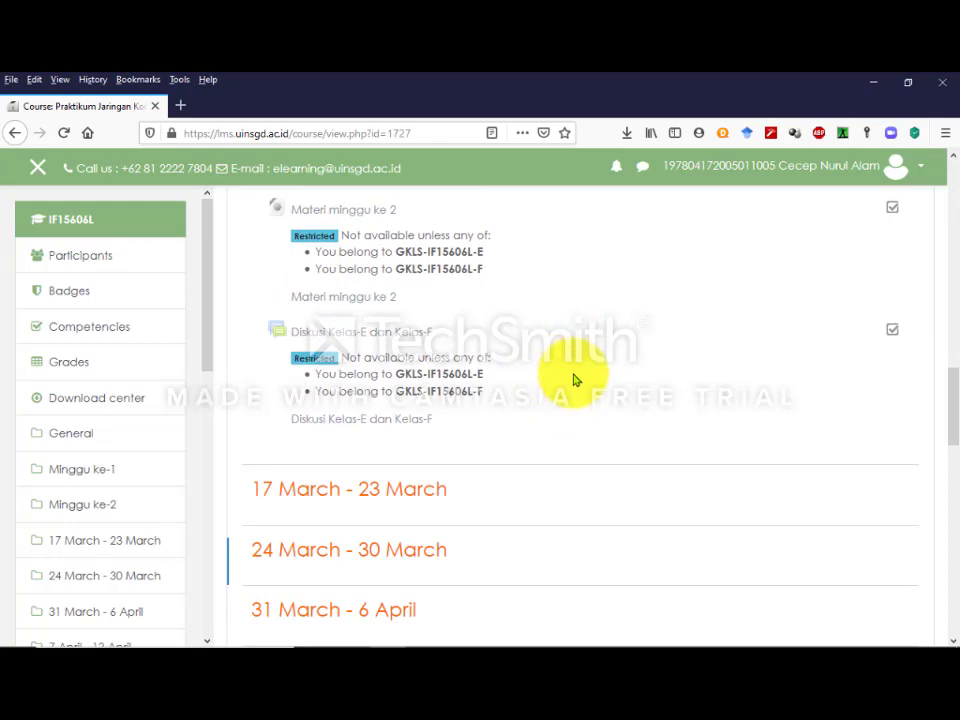
{"action": "scroll", "coordinate": [575, 381], "scroll_direction": "up", "scroll_amount": 1}
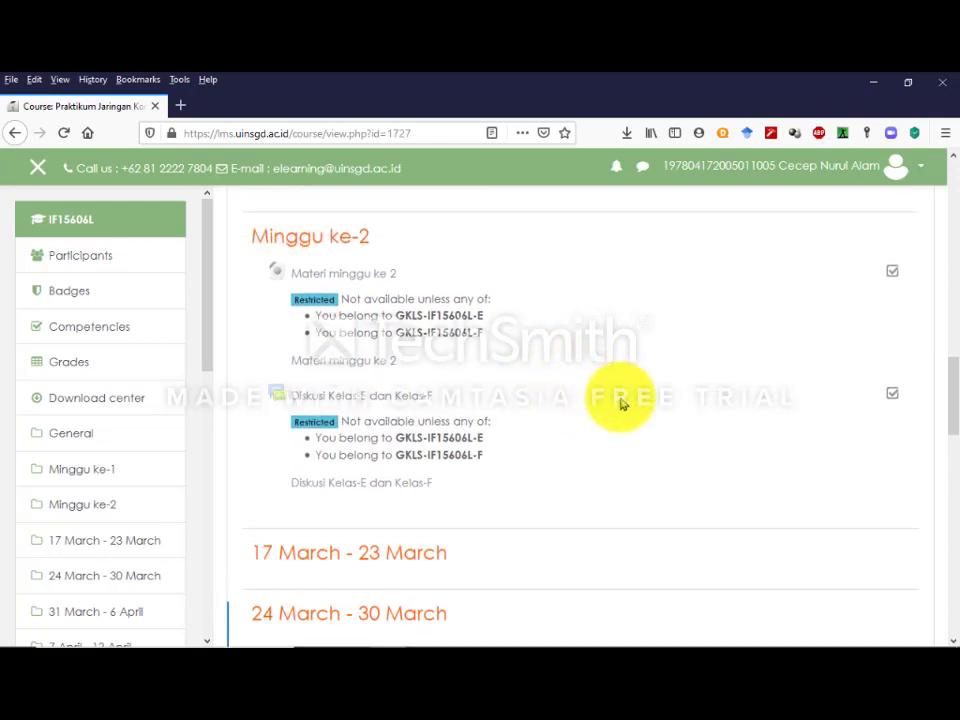
{"action": "scroll", "coordinate": [791, 350], "scroll_direction": "up", "scroll_amount": 10}
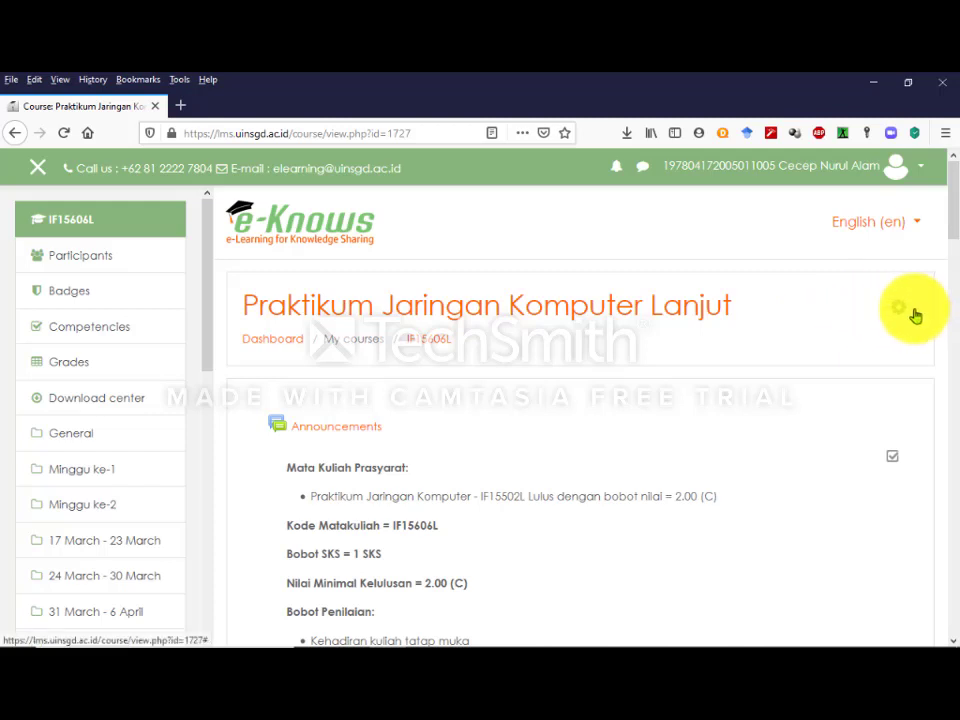
- Turn course editing on and duplicate the forum Diskusi Kelas-E dan Kelas-F in Minggu ke-2
{"action": "left_click", "coordinate": [912, 312]}
{"action": "left_click", "coordinate": [820, 355]}
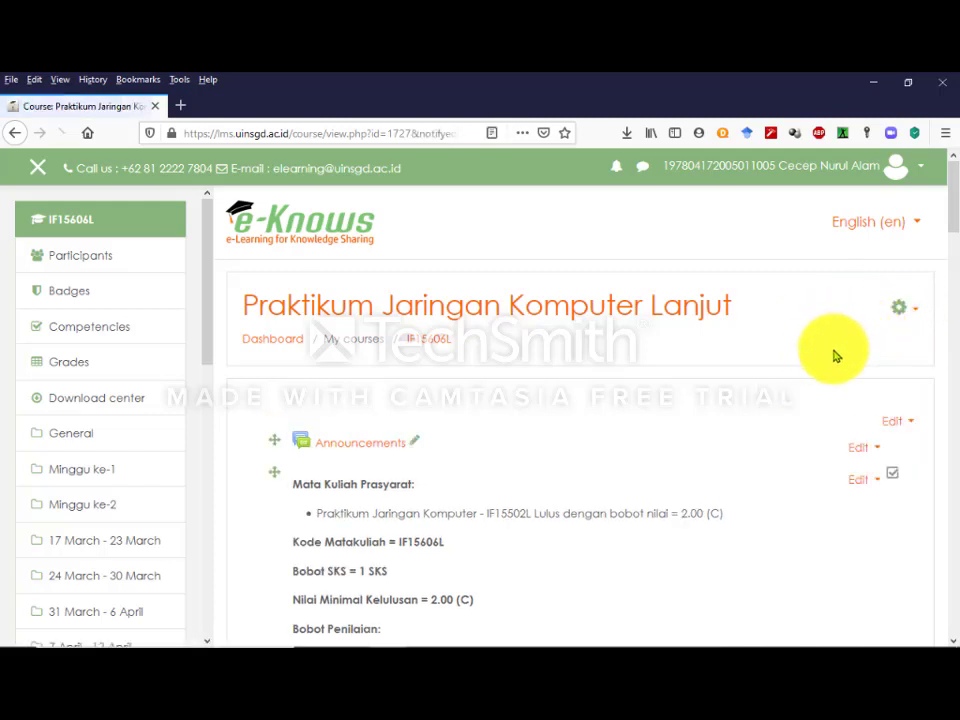
{"action": "scroll", "coordinate": [529, 450], "scroll_direction": "down", "scroll_amount": 10}
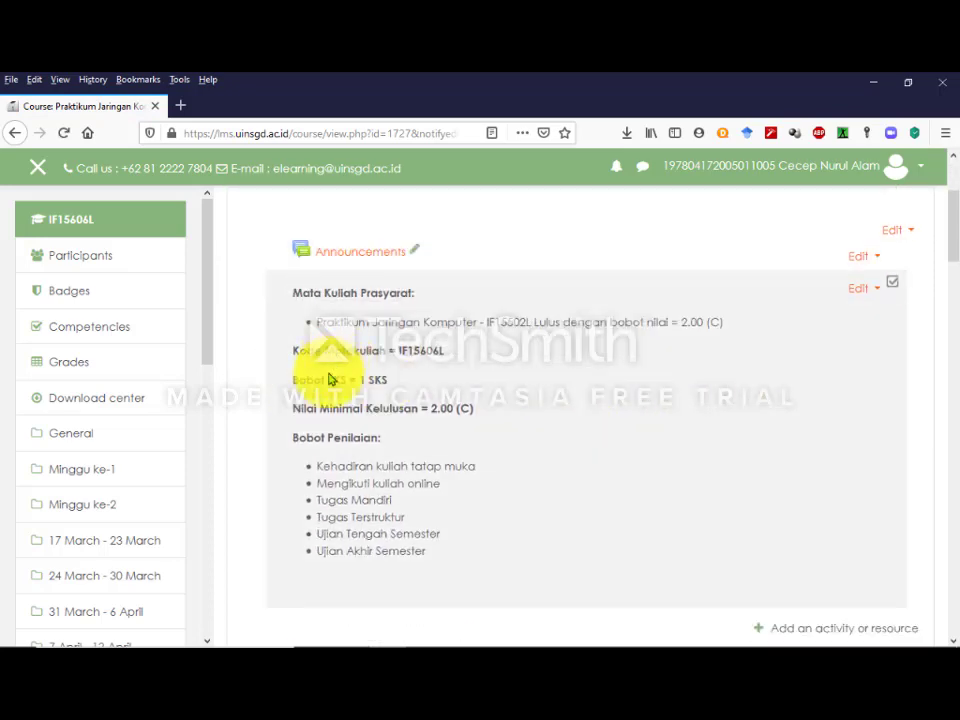
{"action": "scroll", "coordinate": [570, 413], "scroll_direction": "down", "scroll_amount": 8}
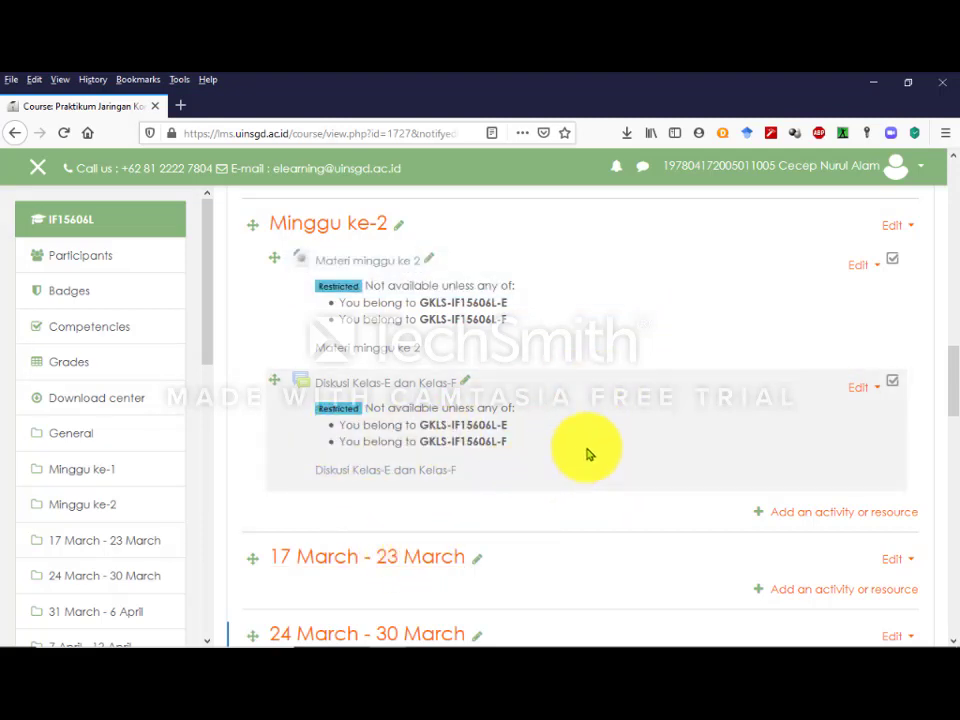
{"action": "left_click", "coordinate": [878, 390]}
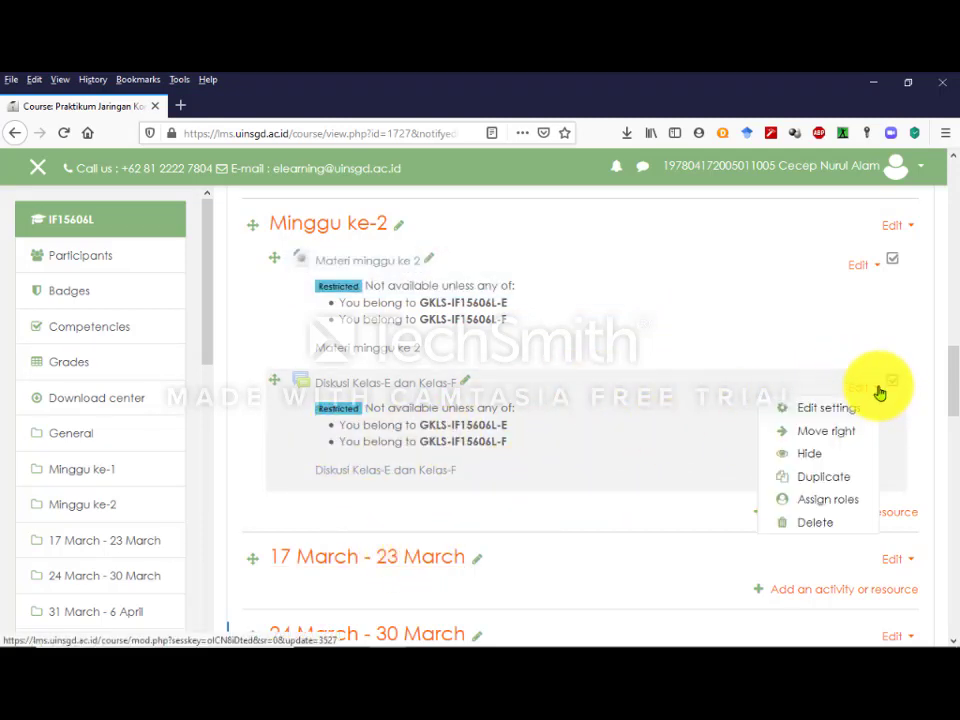
{"action": "left_click", "coordinate": [806, 484]}
- Move the duplicated forum from Minggu ke-2 into the 17 March - 23 March section
{"action": "scroll", "coordinate": [611, 446], "scroll_direction": "down", "scroll_amount": 2}
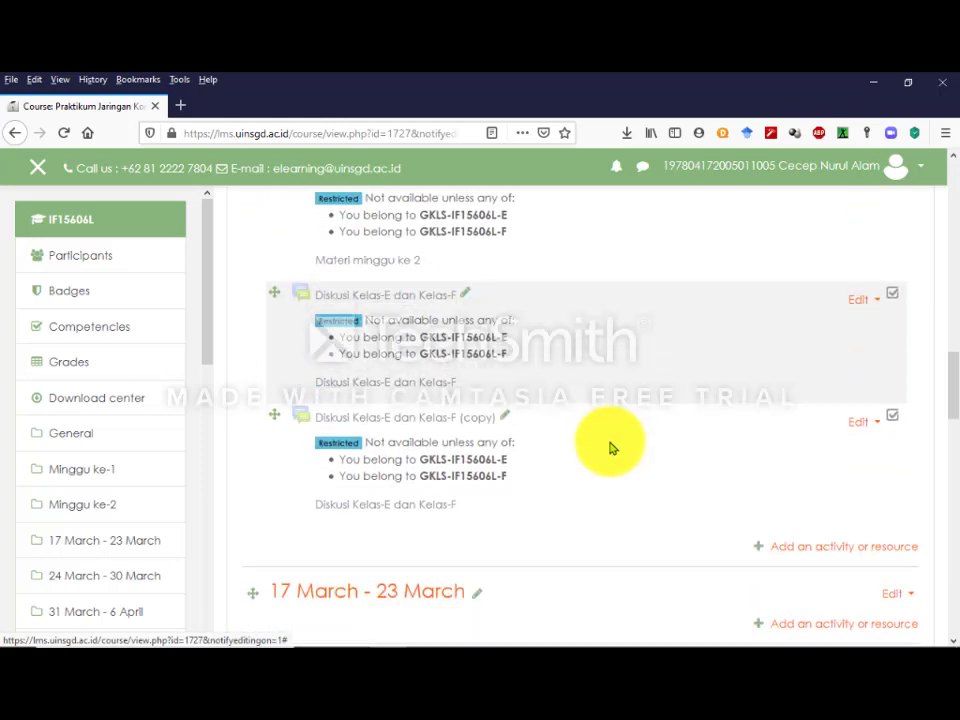
{"action": "scroll", "coordinate": [611, 446], "scroll_direction": "down", "scroll_amount": 1}
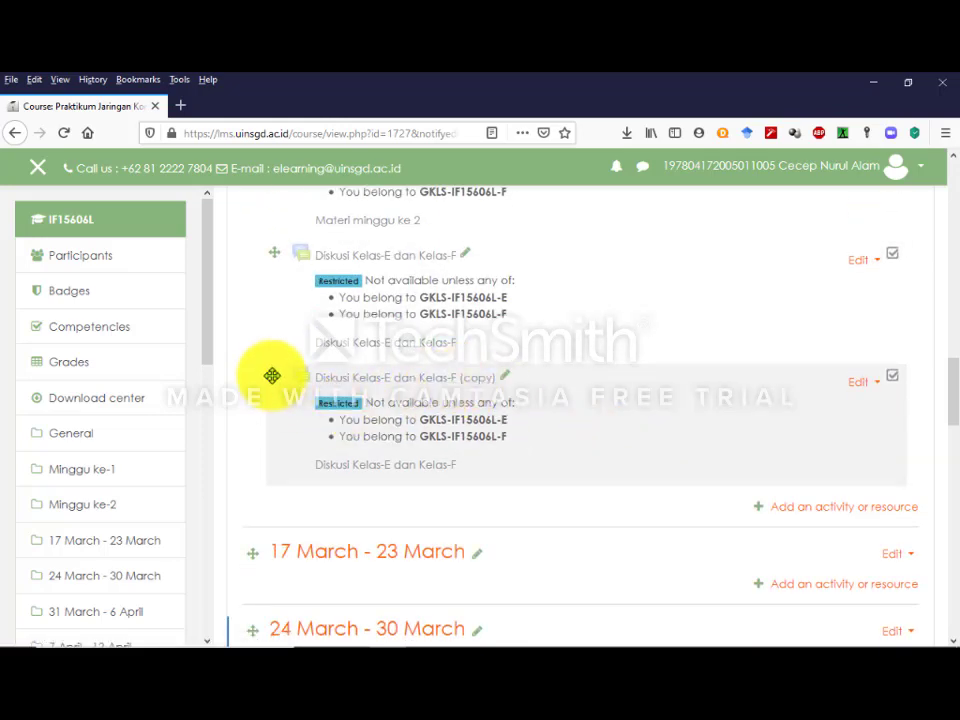
{"action": "left_click_drag", "start_coordinate": [271, 372], "coordinate": [375, 495]}
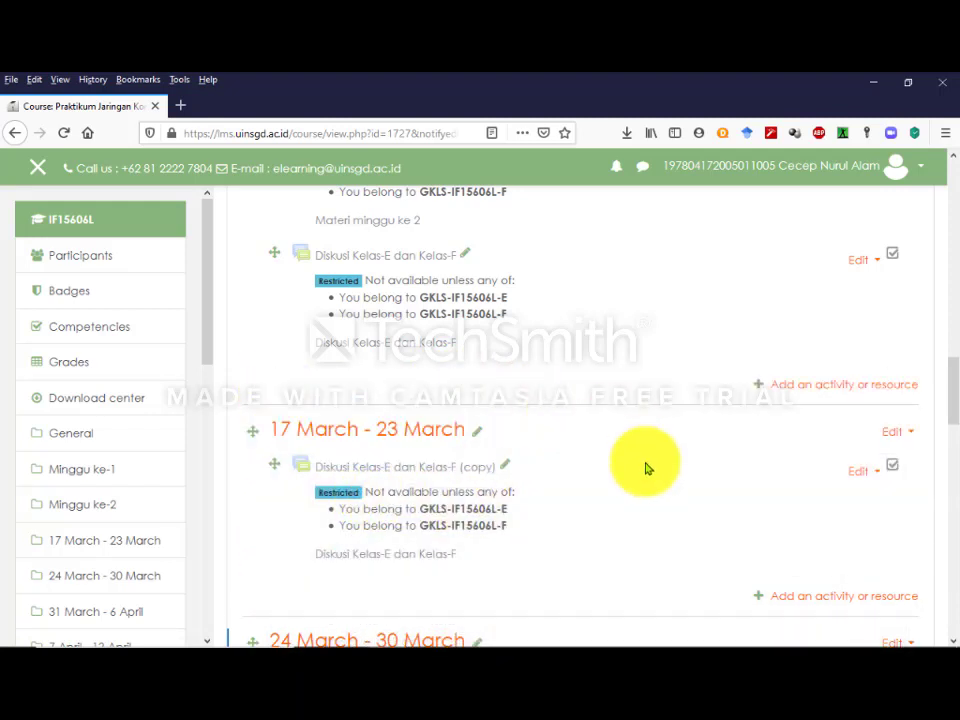
- Edit the copied forum's settings, renaming it Diskusi Kelas-E dan Kelas-F without the "(copy)" suffix and extending its description
{"action": "scroll", "coordinate": [585, 403], "scroll_direction": "down", "scroll_amount": 3}
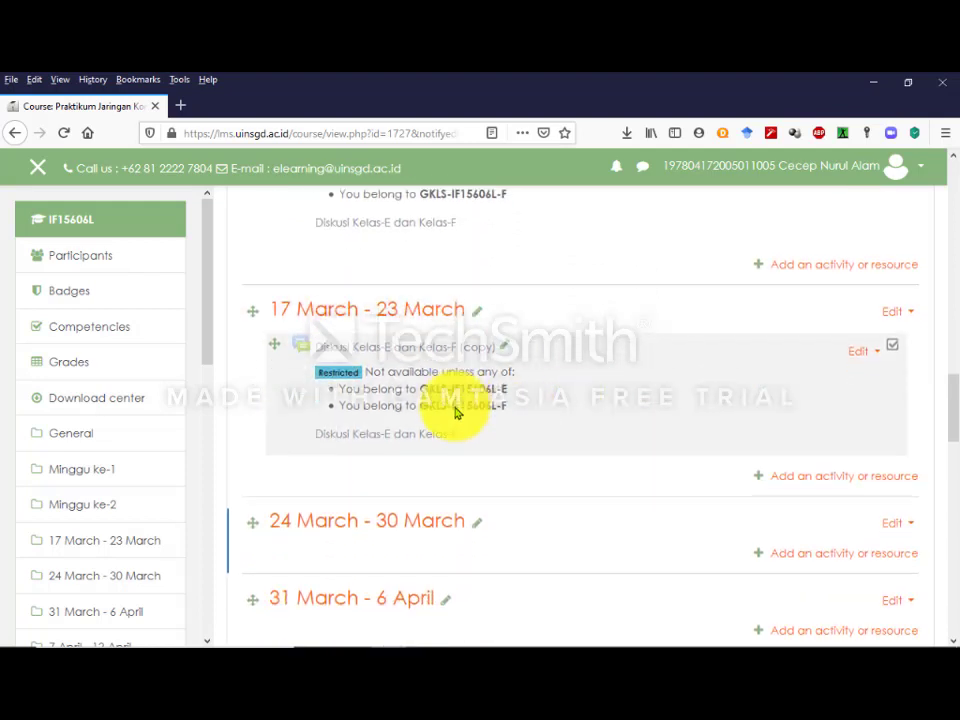
{"action": "left_click", "coordinate": [876, 349]}
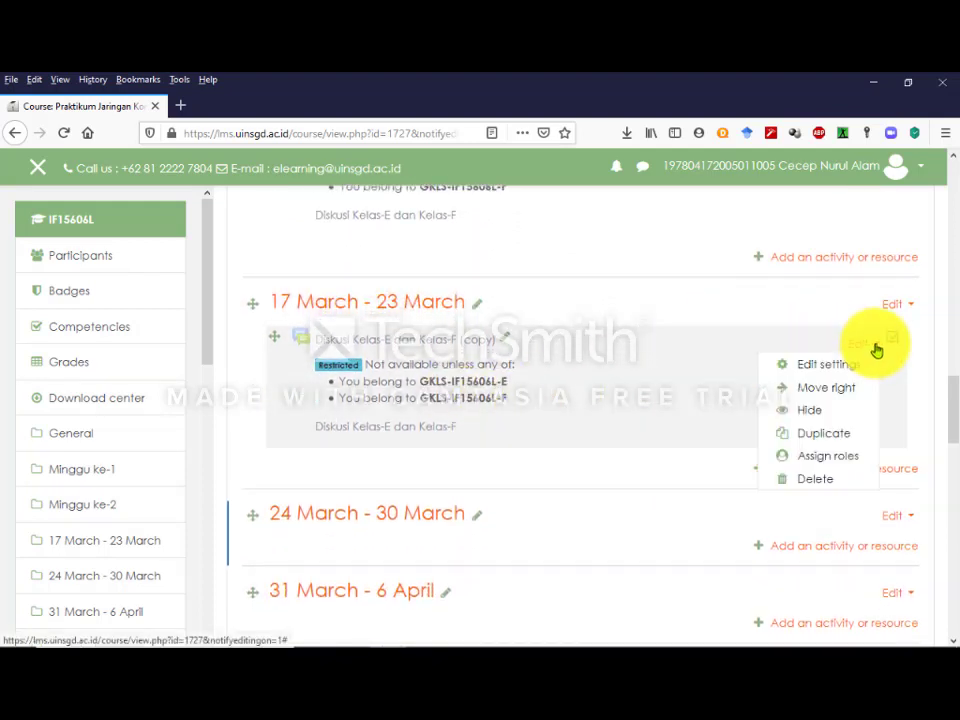
{"action": "left_click", "coordinate": [824, 366]}
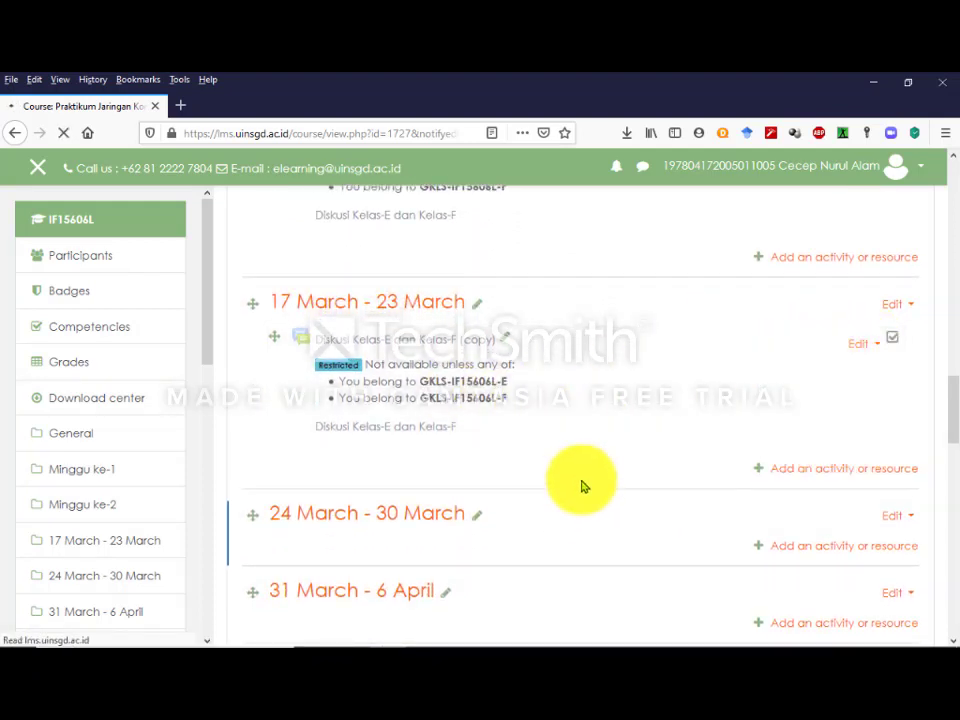
{"action": "scroll", "coordinate": [525, 455], "scroll_direction": "down", "scroll_amount": 3}
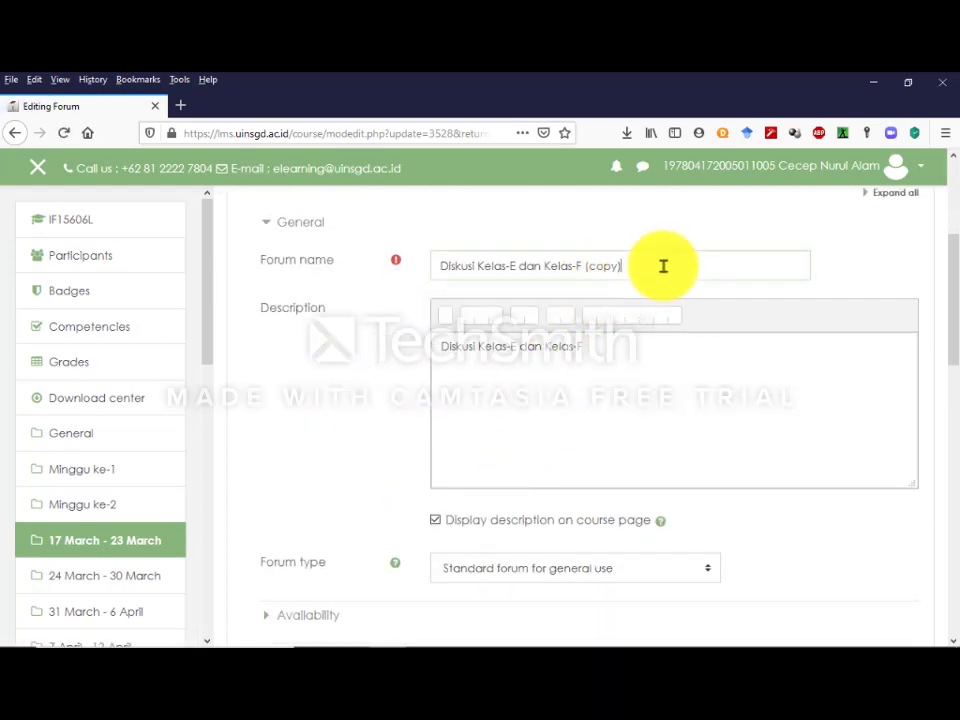
{"action": "key", "text": "BackSpace"}
{"action": "key", "text": "BackSpace"}
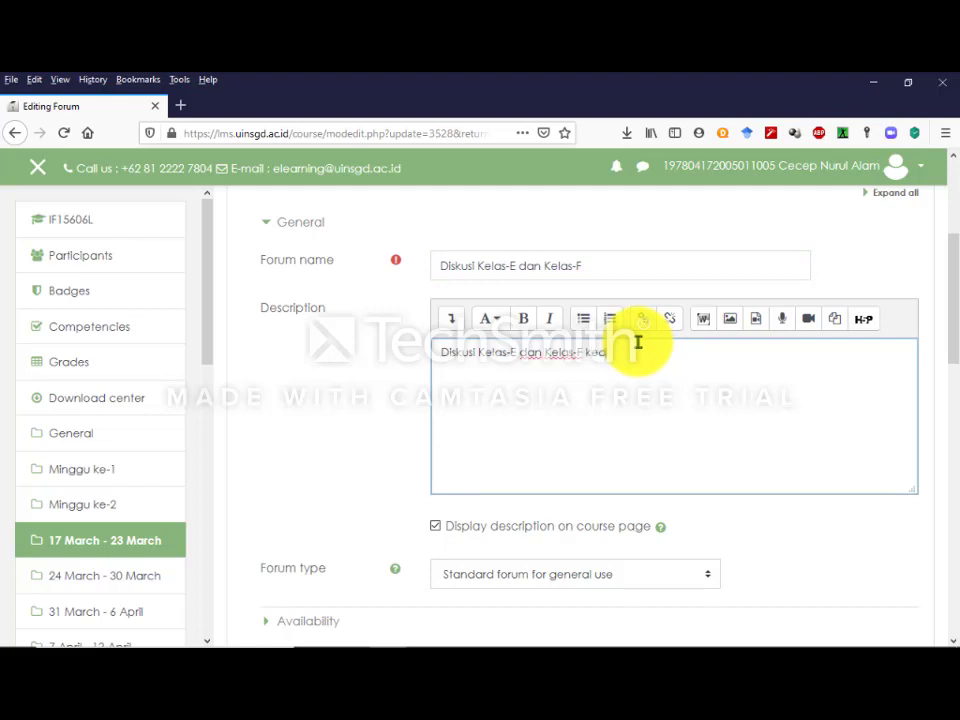
- Review the copied forum's availability, attachment, subscription and tracking, and discussion locking settings
{"action": "scroll", "coordinate": [540, 452], "scroll_direction": "down", "scroll_amount": 3}
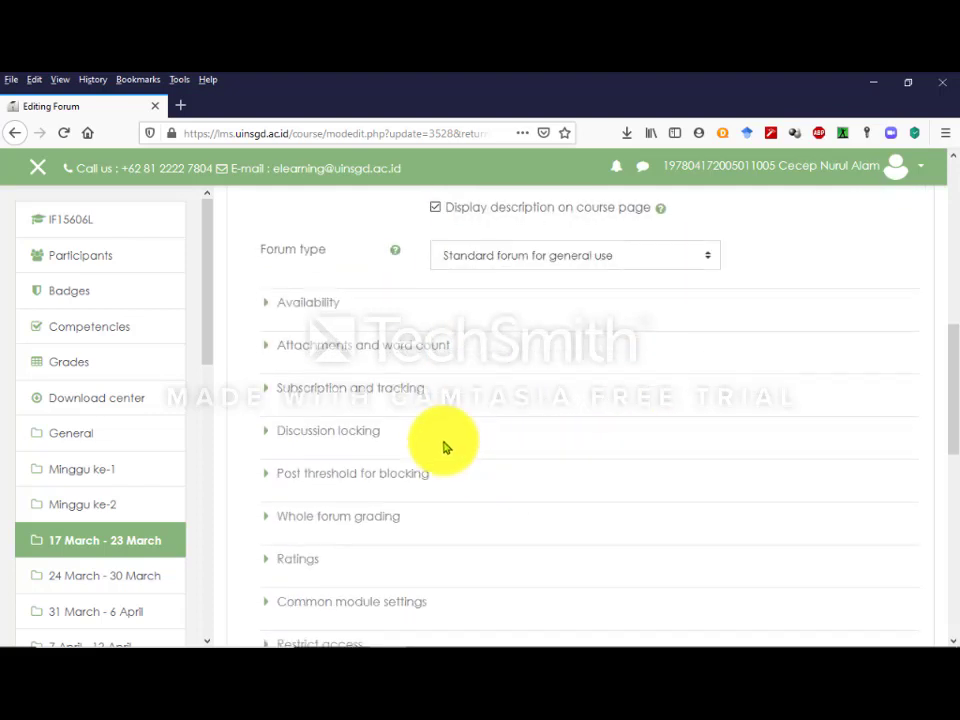
{"action": "left_click", "coordinate": [300, 303]}
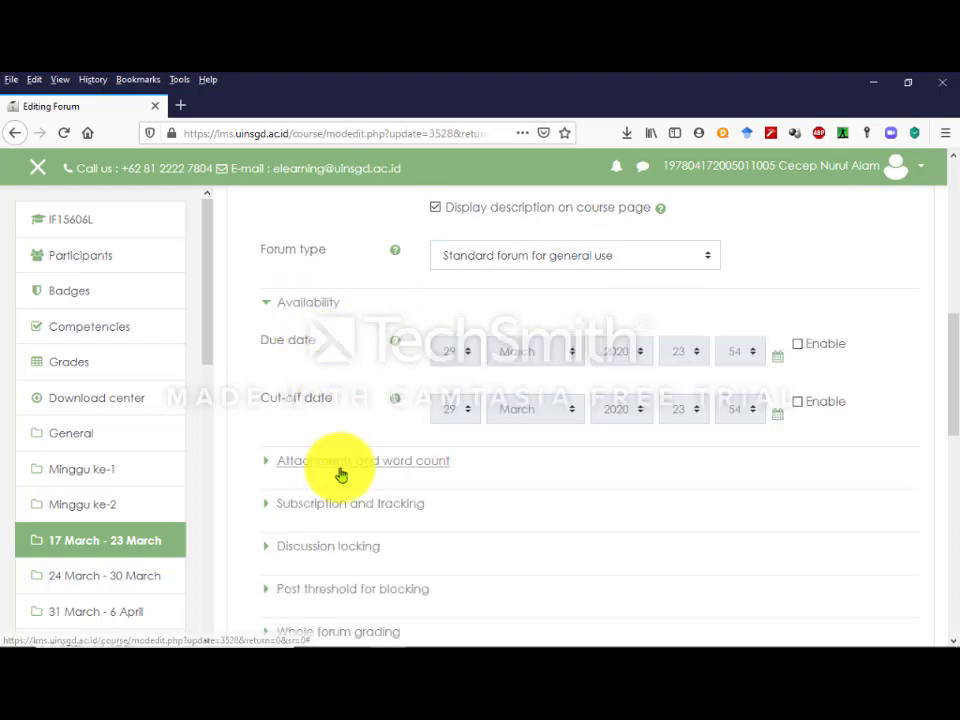
{"action": "left_click", "coordinate": [338, 466]}
{"action": "scroll", "coordinate": [342, 466], "scroll_direction": "down", "scroll_amount": 1}
{"action": "scroll", "coordinate": [343, 462], "scroll_direction": "down", "scroll_amount": 2}
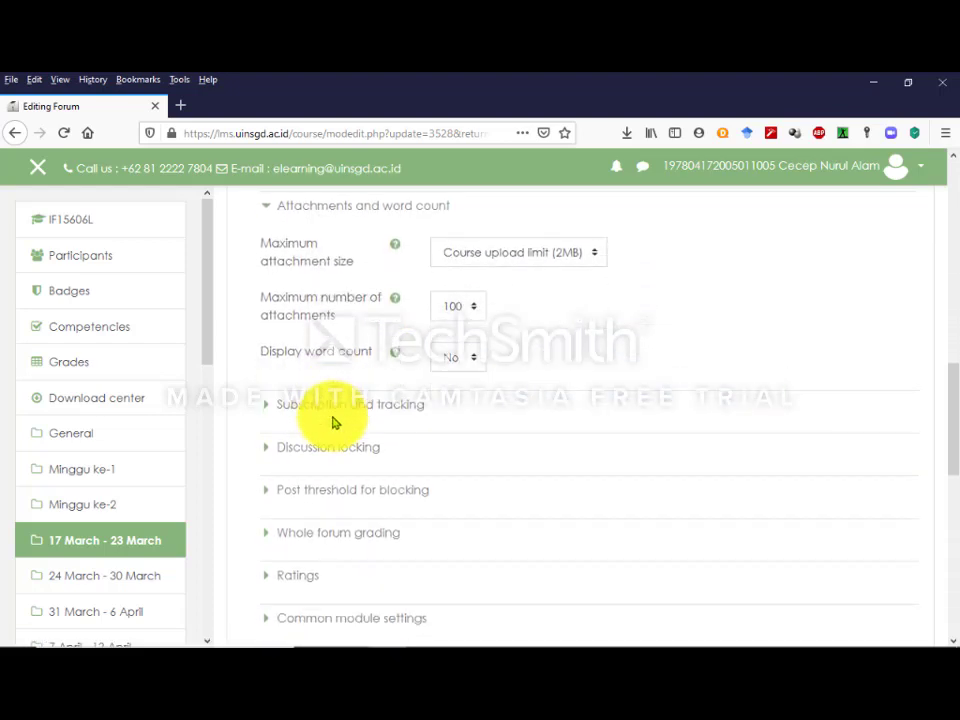
{"action": "left_click", "coordinate": [330, 406]}
{"action": "scroll", "coordinate": [335, 410], "scroll_direction": "down", "scroll_amount": 2}
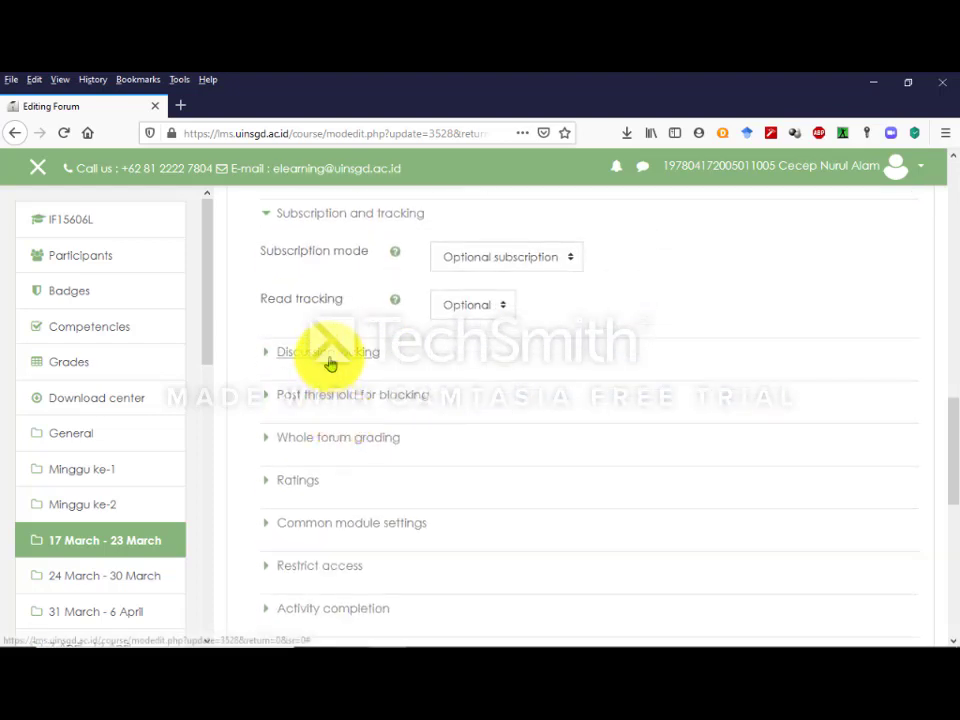
{"action": "left_click", "coordinate": [330, 358]}
{"action": "scroll", "coordinate": [345, 407], "scroll_direction": "down", "scroll_amount": 2}
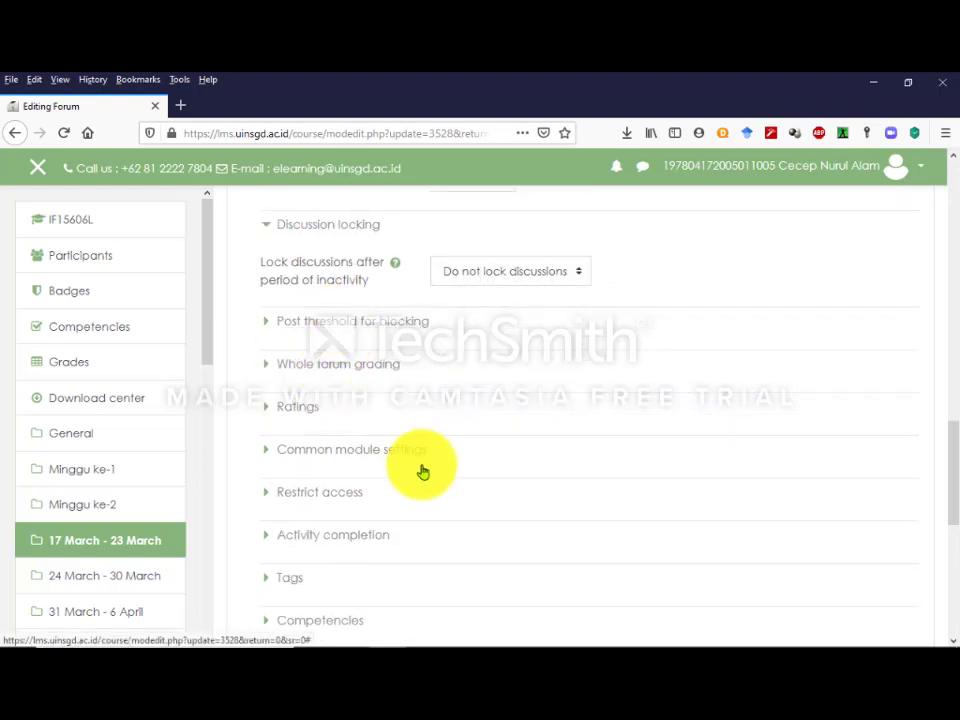
{"action": "scroll", "coordinate": [422, 470], "scroll_direction": "down", "scroll_amount": 3}
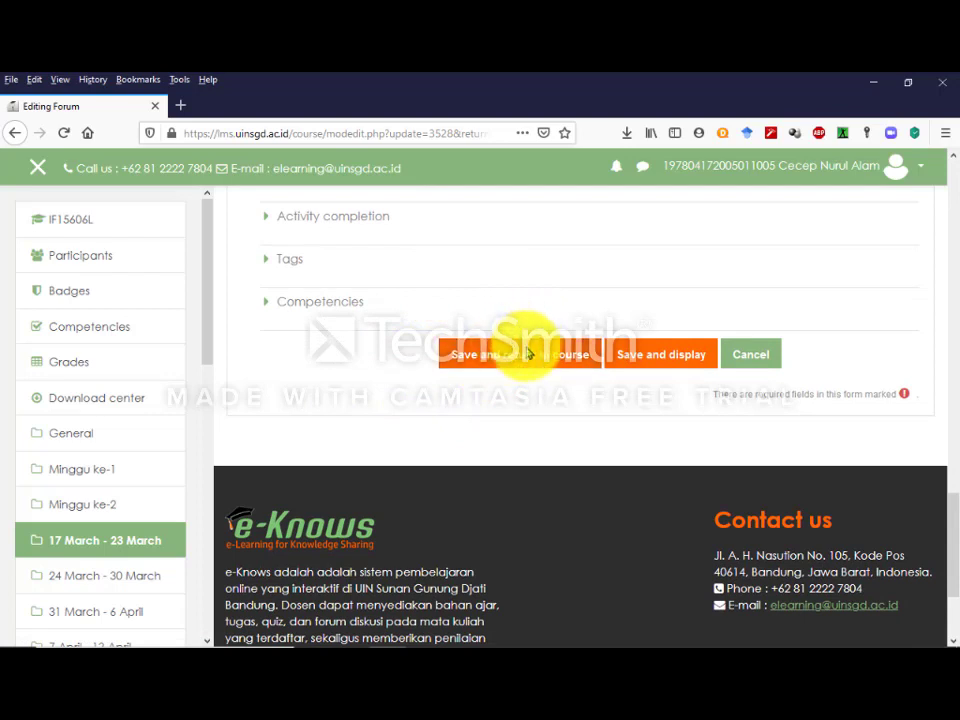
- Save the copied forum's settings and return to the course page
{"action": "left_click", "coordinate": [525, 362]}
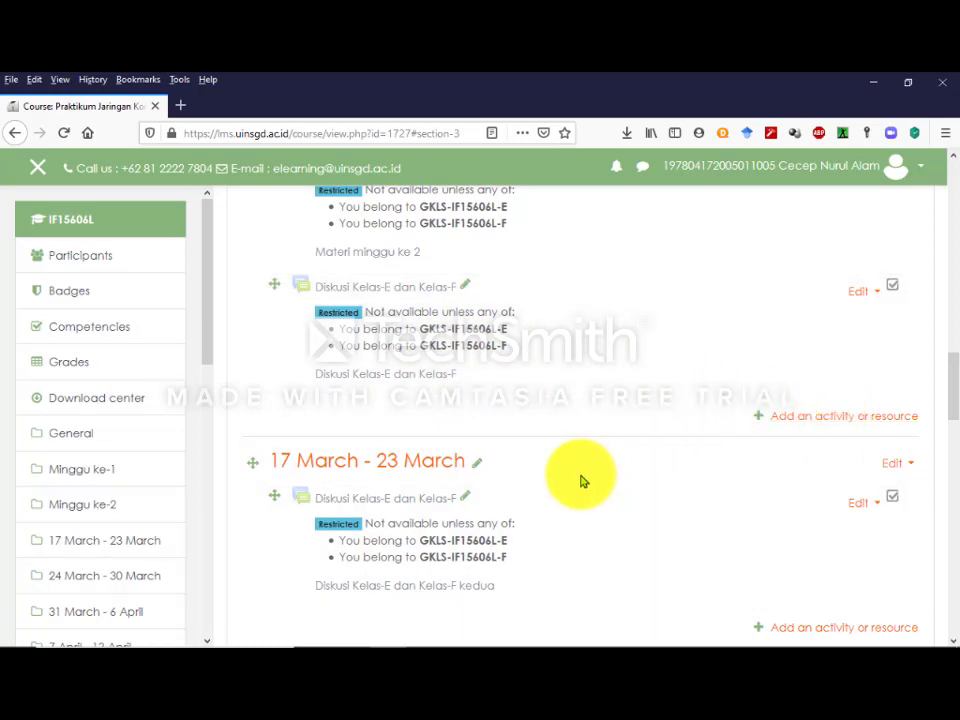
- Switch to Word and highlight the BigBlueButtonBN entry under Komunikasi Kelas in Panduan LMS UIN Bandung.docx
{"action": "mouse_move", "coordinate": [555, 643]}
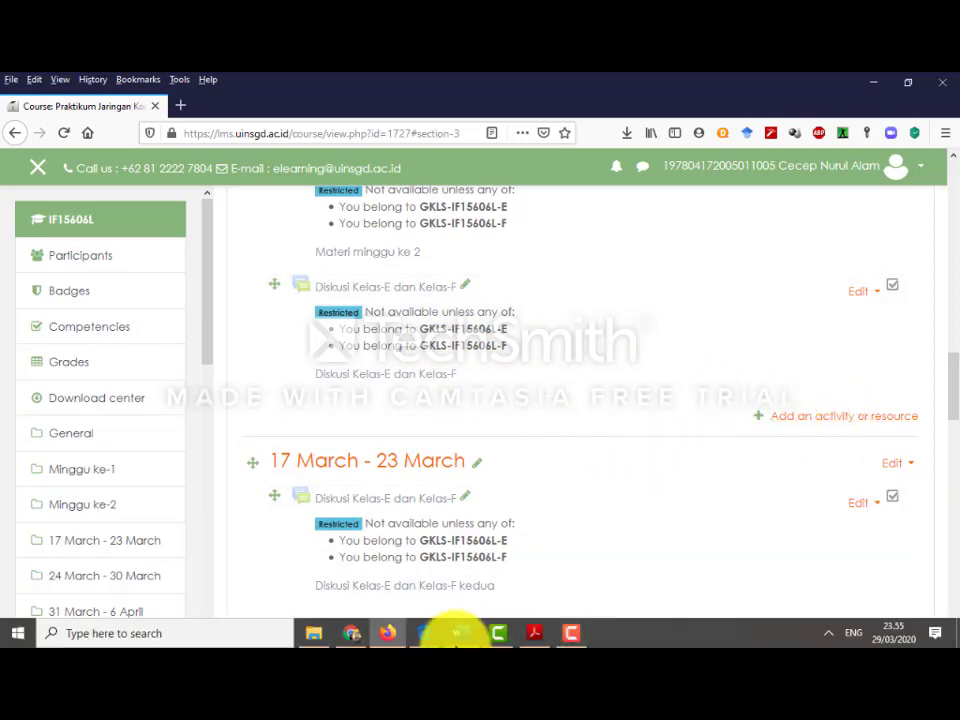
{"action": "left_click", "coordinate": [457, 633]}
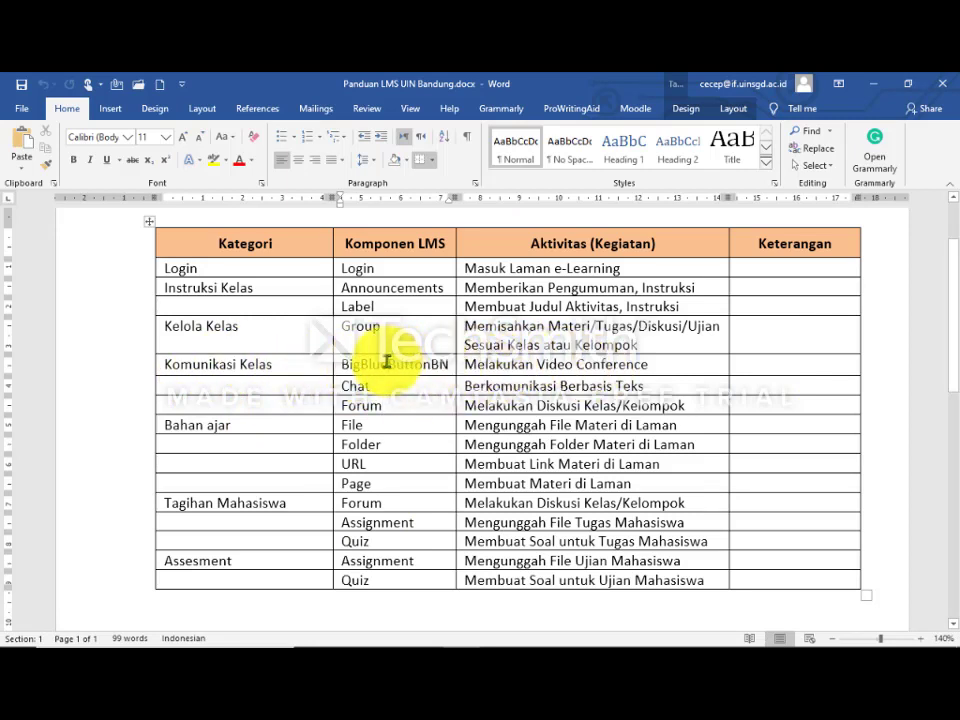
{"action": "double_click", "coordinate": [388, 364]}
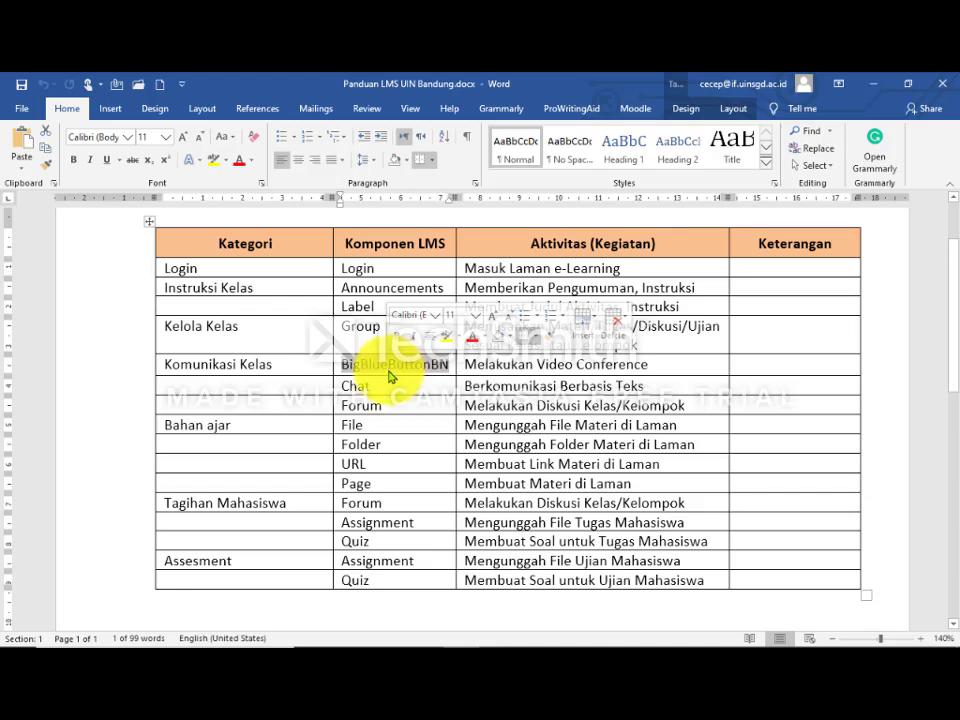
- Switch back to Firefox and add a BigBlueButtonBN activity to the 24 March - 30 March section
{"action": "mouse_move", "coordinate": [493, 640]}
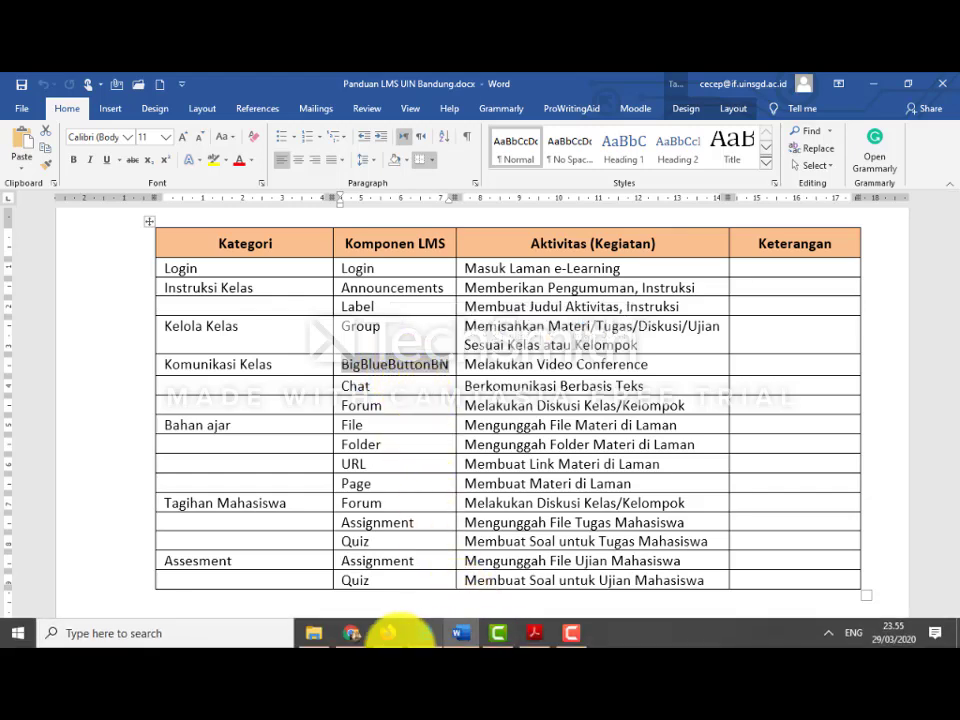
{"action": "left_click", "coordinate": [390, 632]}
{"action": "scroll", "coordinate": [553, 467], "scroll_direction": "down", "scroll_amount": 3}
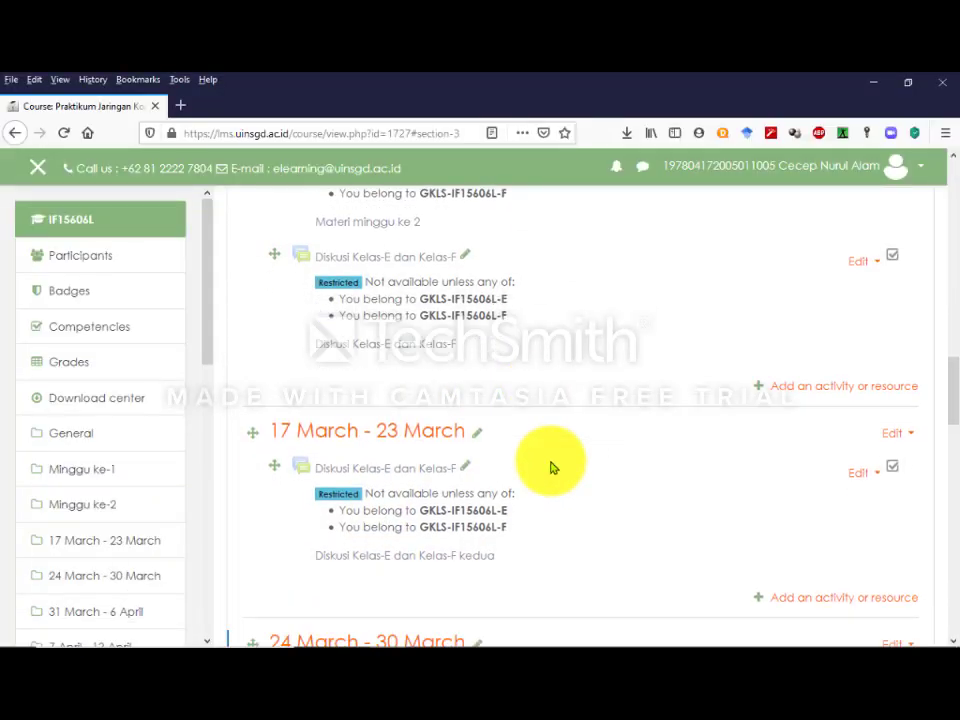
{"action": "scroll", "coordinate": [520, 515], "scroll_direction": "down", "scroll_amount": 1}
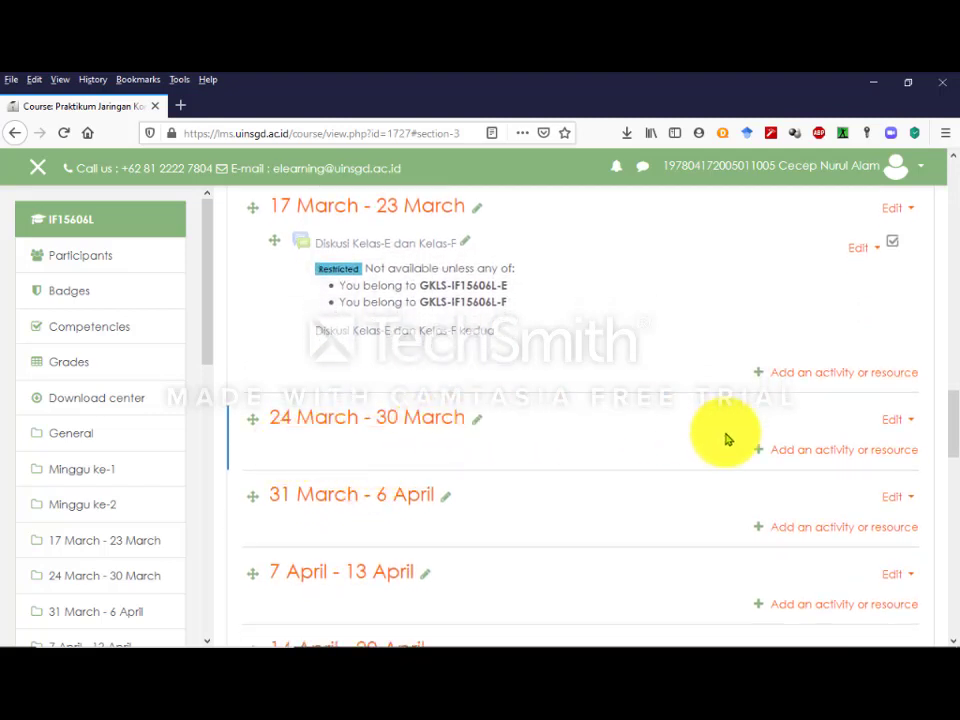
{"action": "left_click", "coordinate": [825, 456]}
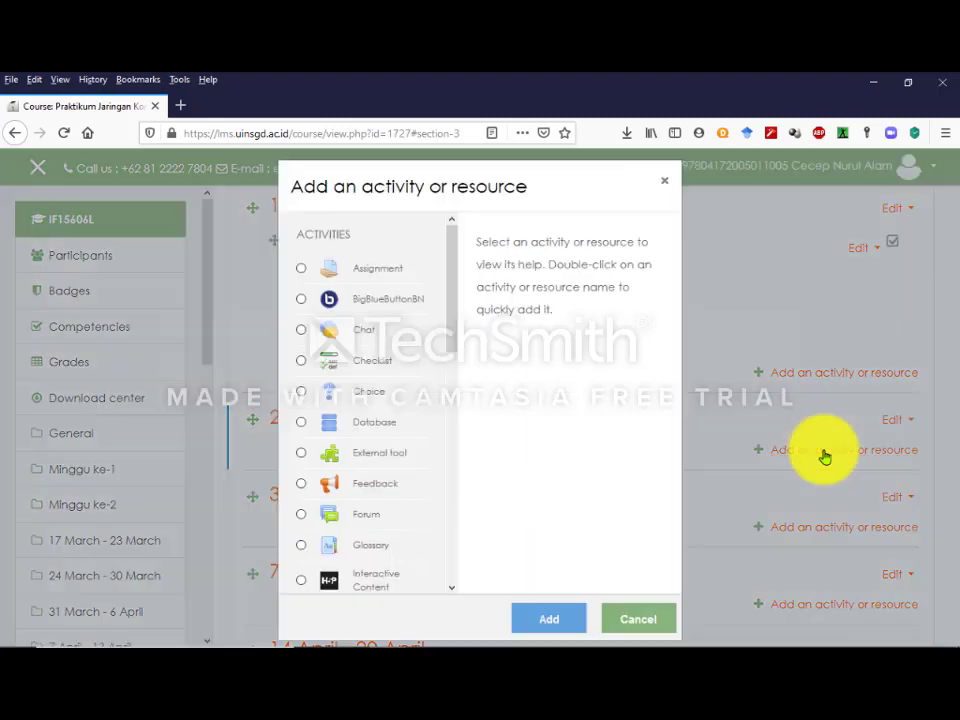
{"action": "left_click", "coordinate": [404, 306]}
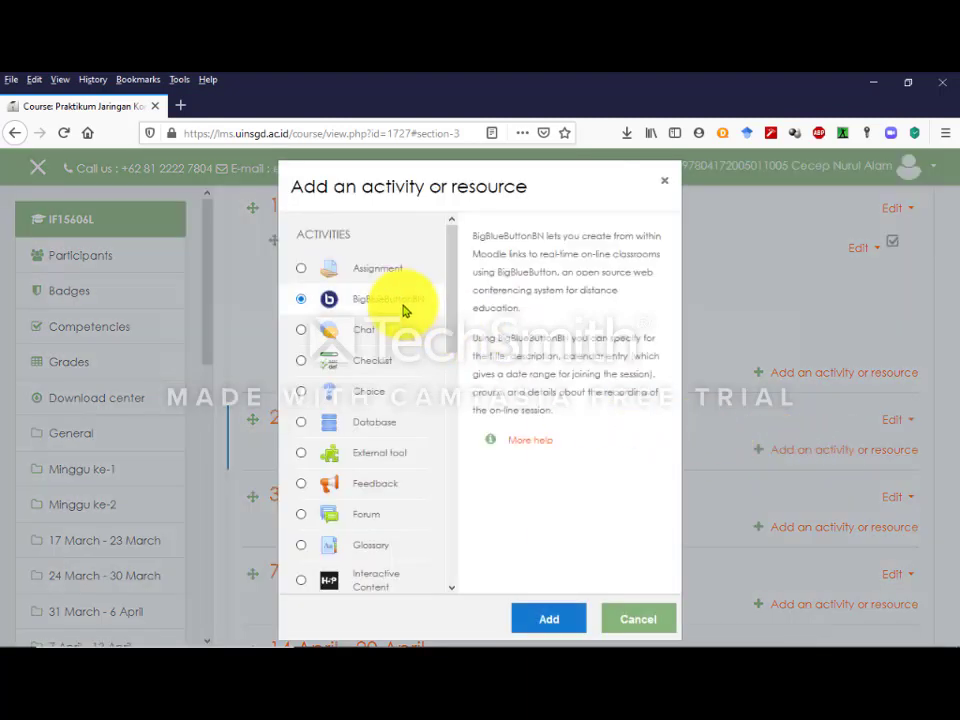
{"action": "left_click", "coordinate": [543, 620]}
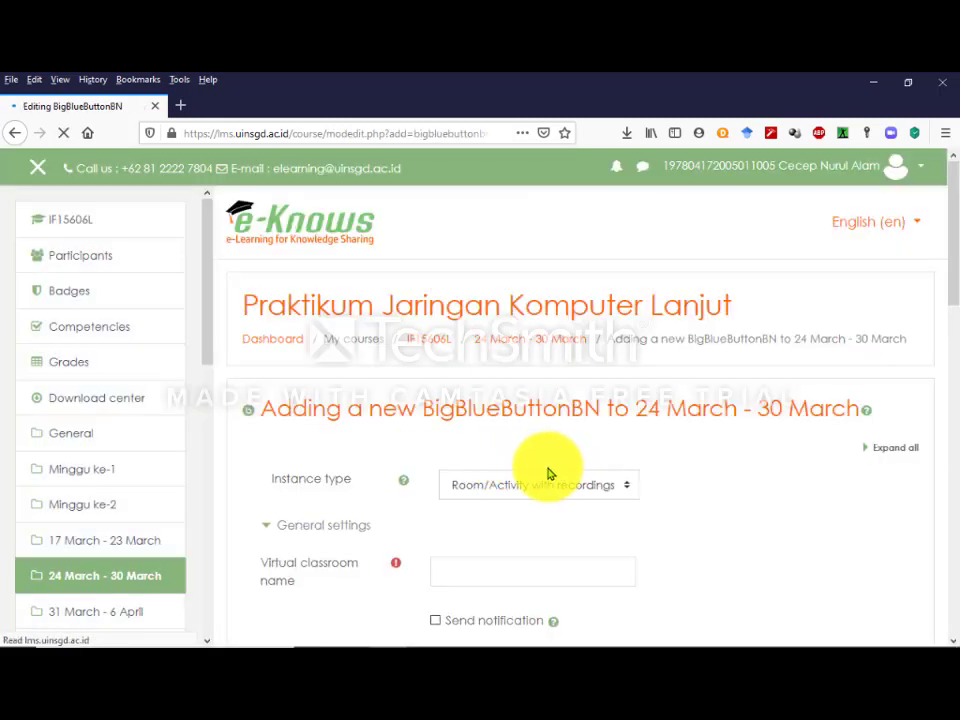
- Name the virtual classroom Virtual Kelas E dan Kelas F
{"action": "scroll", "coordinate": [540, 465], "scroll_direction": "down", "scroll_amount": 2}
{"action": "left_click", "coordinate": [499, 443]}
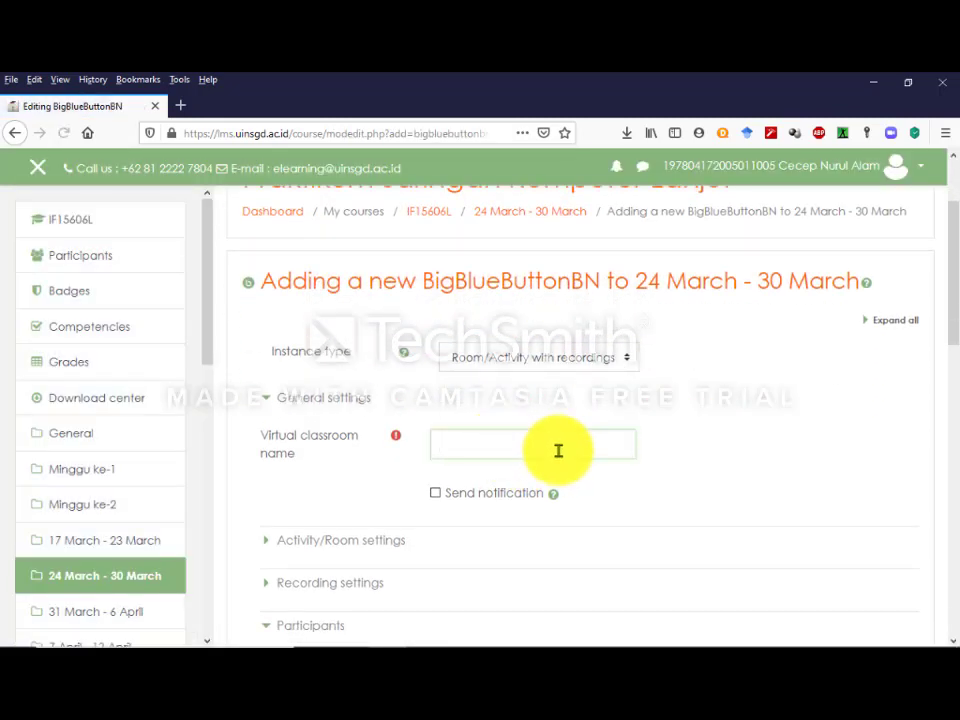
{"action": "type", "text": "Virtual Kelas E dan Kelas F"}
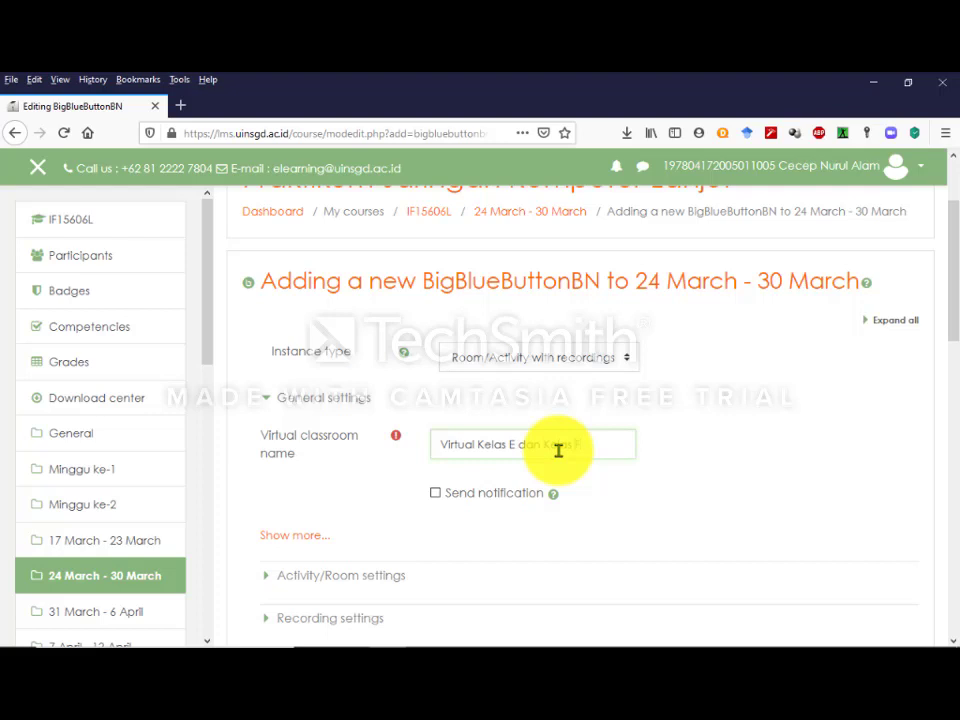
- Review the virtual classroom's activity/room, recording, participant and session schedule settings
{"action": "scroll", "coordinate": [540, 450], "scroll_direction": "down", "scroll_amount": 2}
{"action": "left_click", "coordinate": [358, 386]}
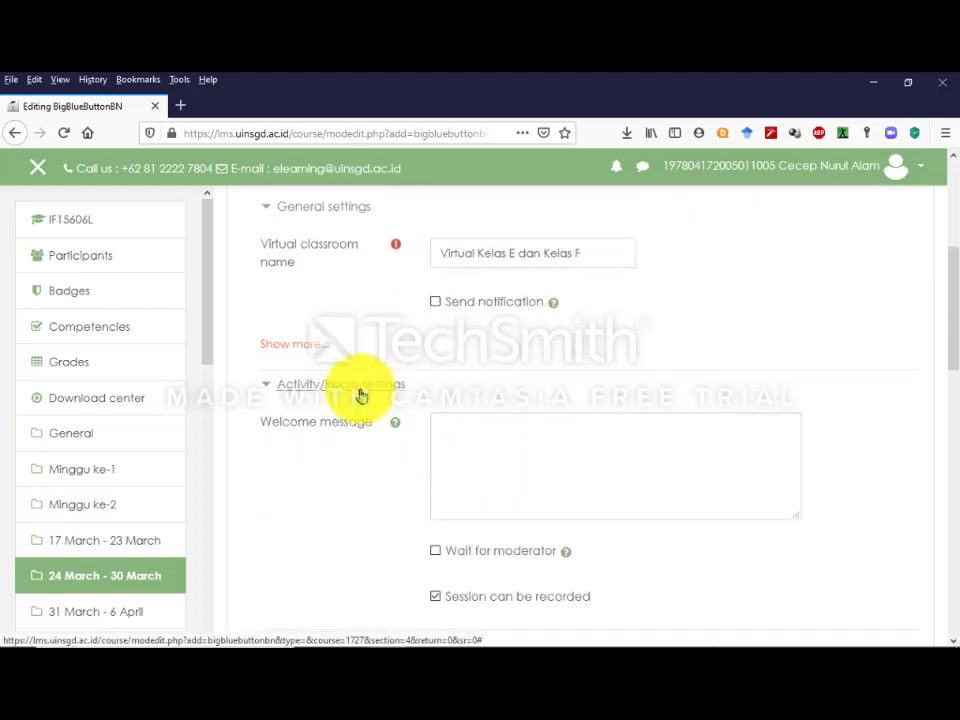
{"action": "scroll", "coordinate": [352, 320], "scroll_direction": "up", "scroll_amount": 1}
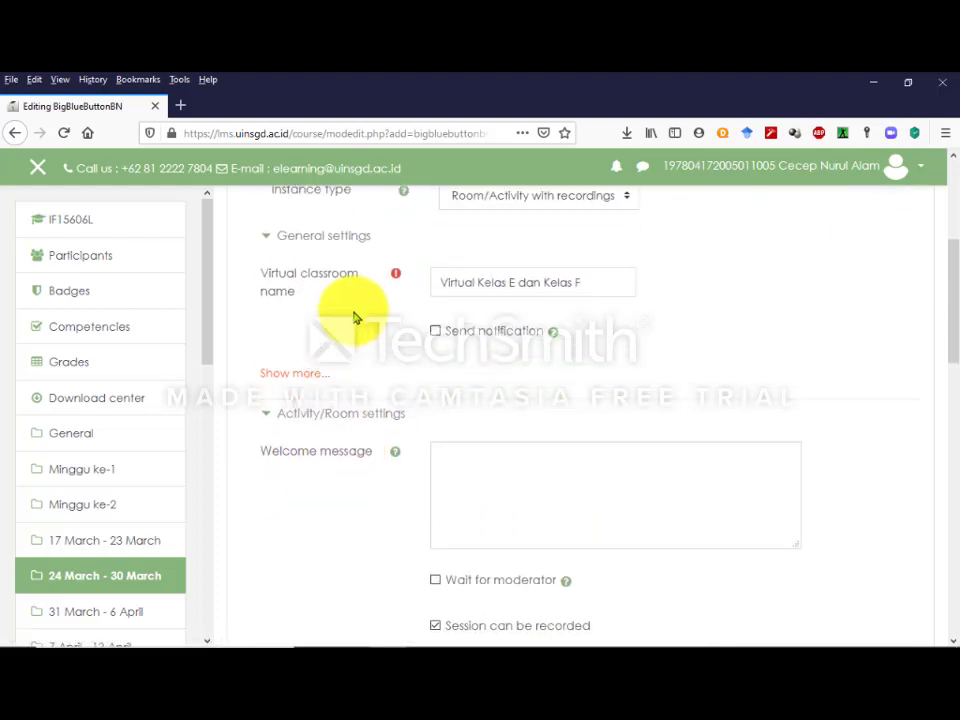
{"action": "scroll", "coordinate": [352, 325], "scroll_direction": "down", "scroll_amount": 4}
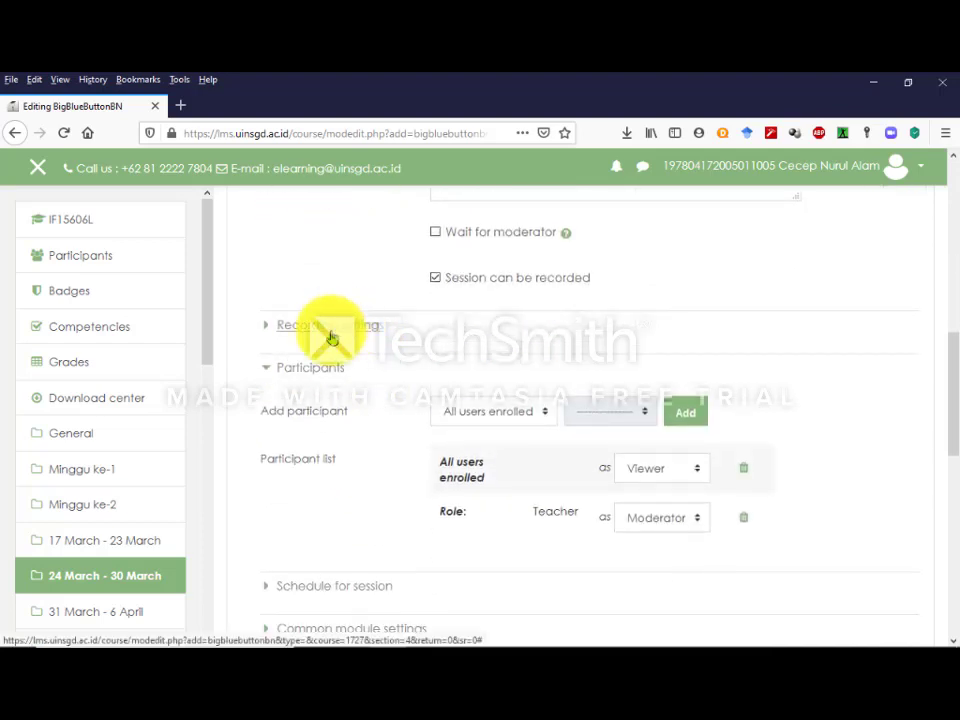
{"action": "left_click", "coordinate": [330, 326]}
{"action": "scroll", "coordinate": [325, 370], "scroll_direction": "down", "scroll_amount": 1}
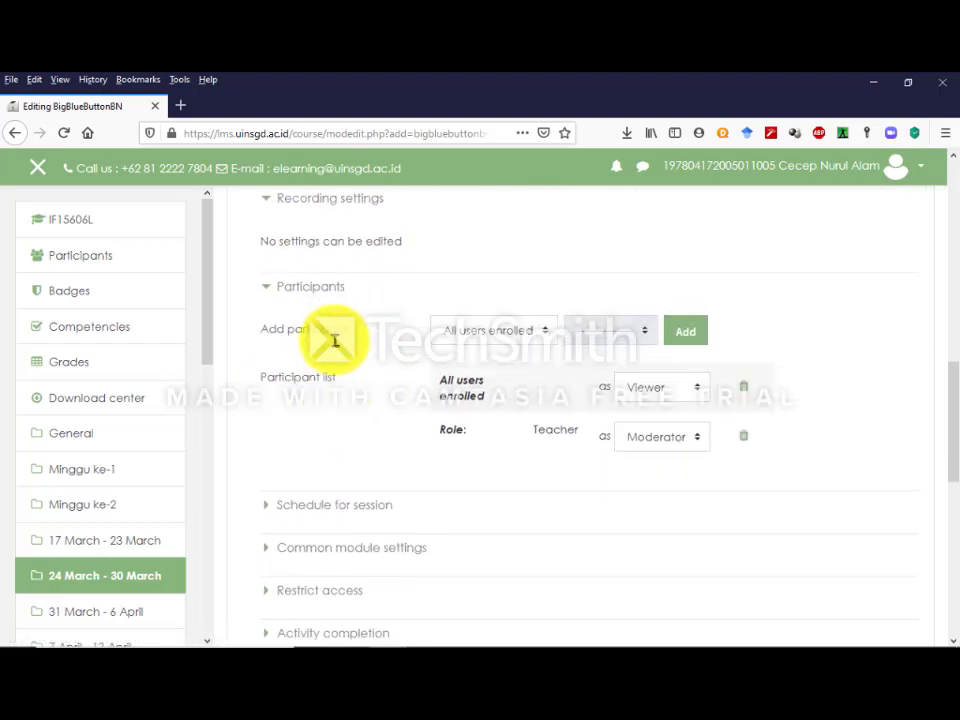
{"action": "scroll", "coordinate": [345, 345], "scroll_direction": "up", "scroll_amount": 1}
{"action": "scroll", "coordinate": [352, 345], "scroll_direction": "up", "scroll_amount": 1}
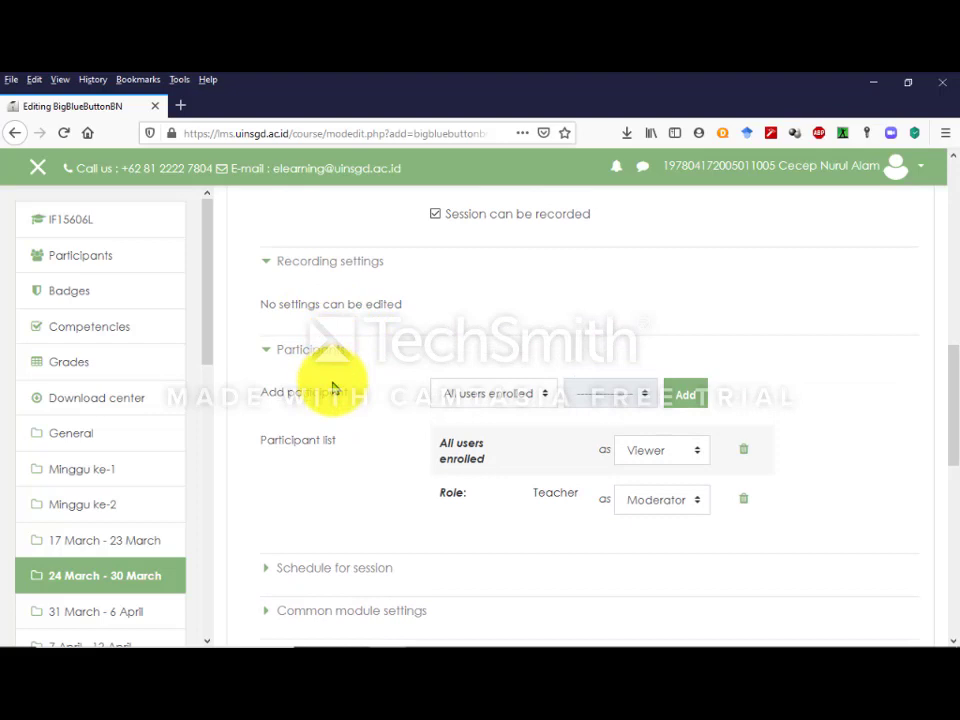
{"action": "scroll", "coordinate": [332, 388], "scroll_direction": "down", "scroll_amount": 1}
{"action": "scroll", "coordinate": [350, 380], "scroll_direction": "down", "scroll_amount": 1}
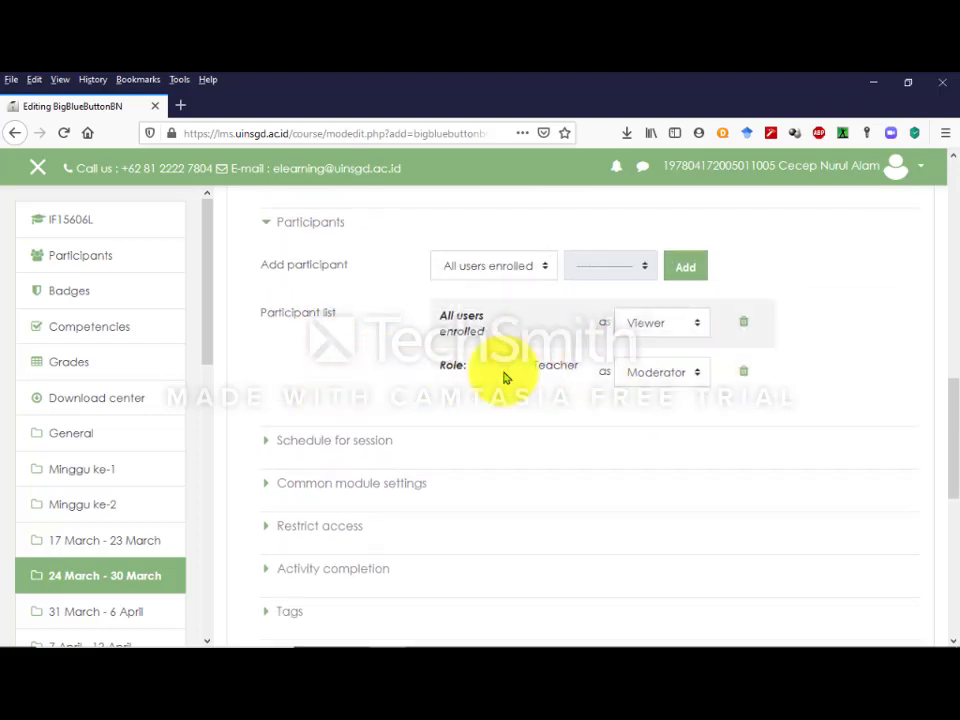
{"action": "left_click", "coordinate": [344, 441]}
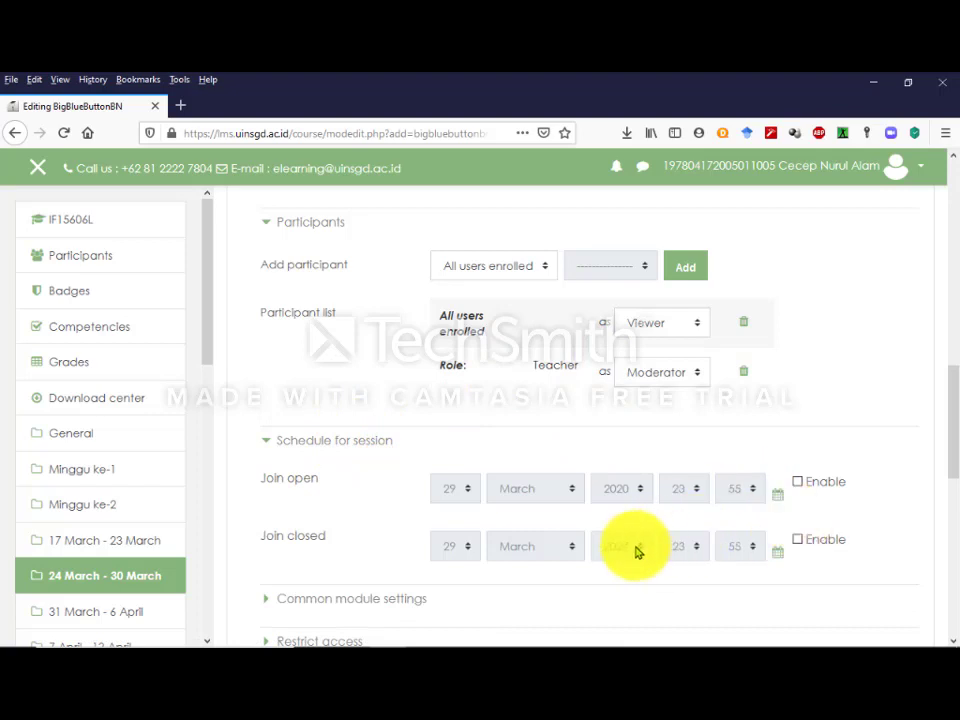
{"action": "scroll", "coordinate": [540, 516], "scroll_direction": "down", "scroll_amount": 3}
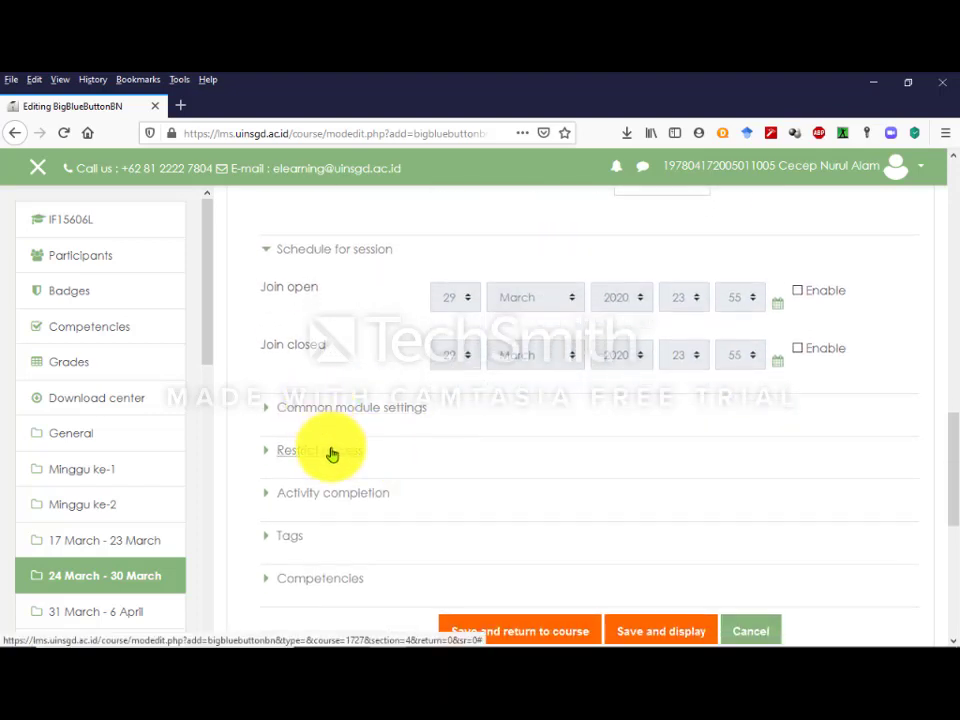
- Add a group access restriction for GKLS-IF15606L-E to the virtual classroom
{"action": "left_click", "coordinate": [333, 453]}
{"action": "scroll", "coordinate": [505, 480], "scroll_direction": "down", "scroll_amount": 2}
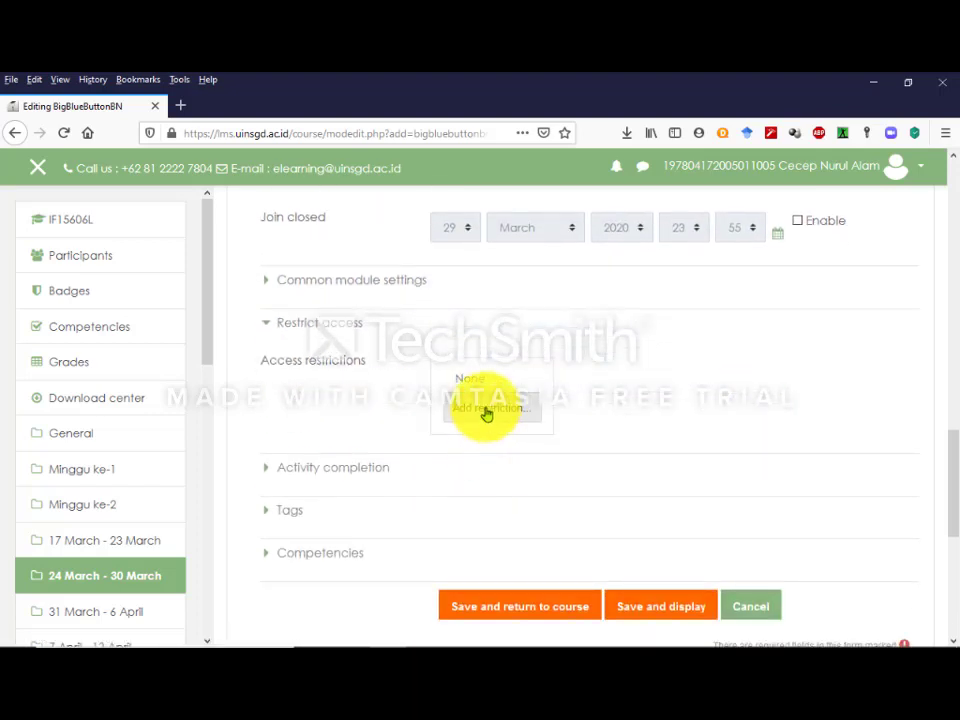
{"action": "left_click", "coordinate": [486, 412]}
{"action": "left_click", "coordinate": [392, 482]}
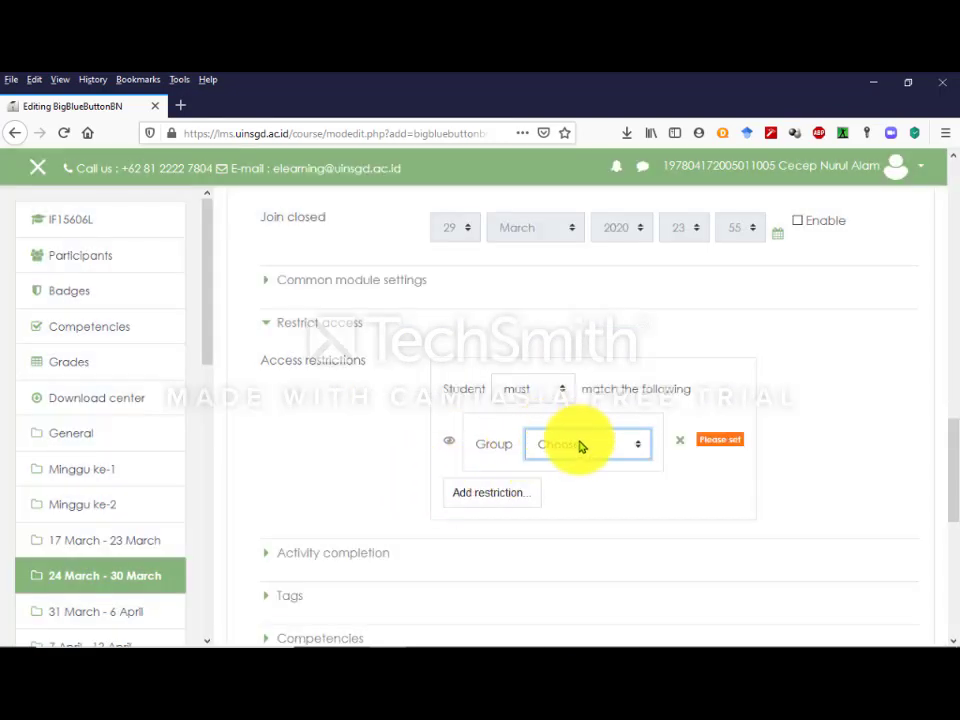
{"action": "left_click", "coordinate": [580, 445]}
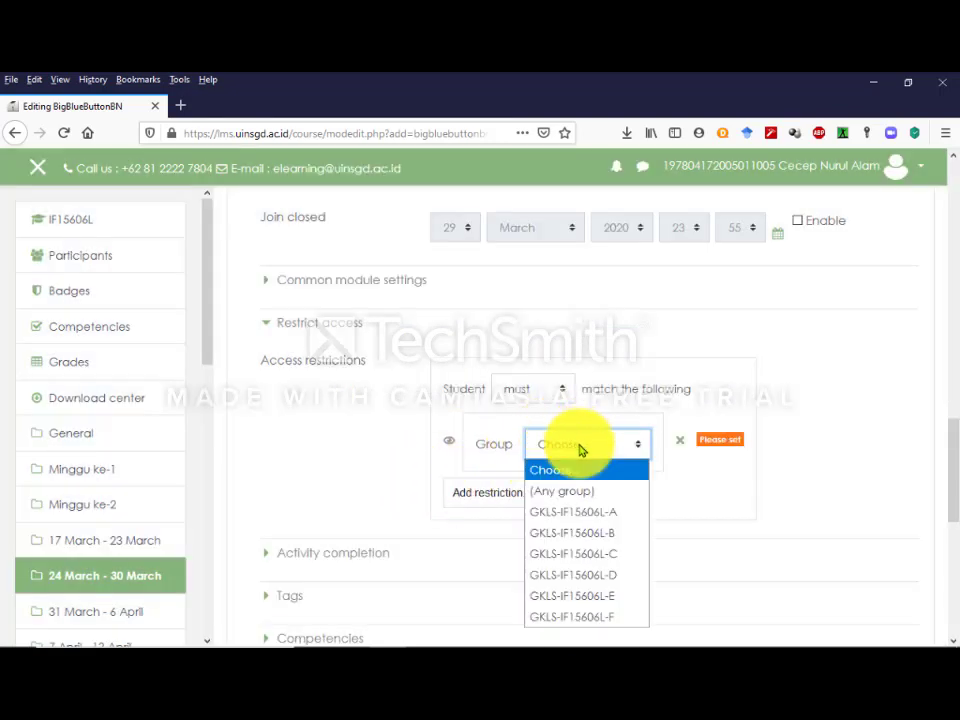
{"action": "left_click", "coordinate": [600, 597]}
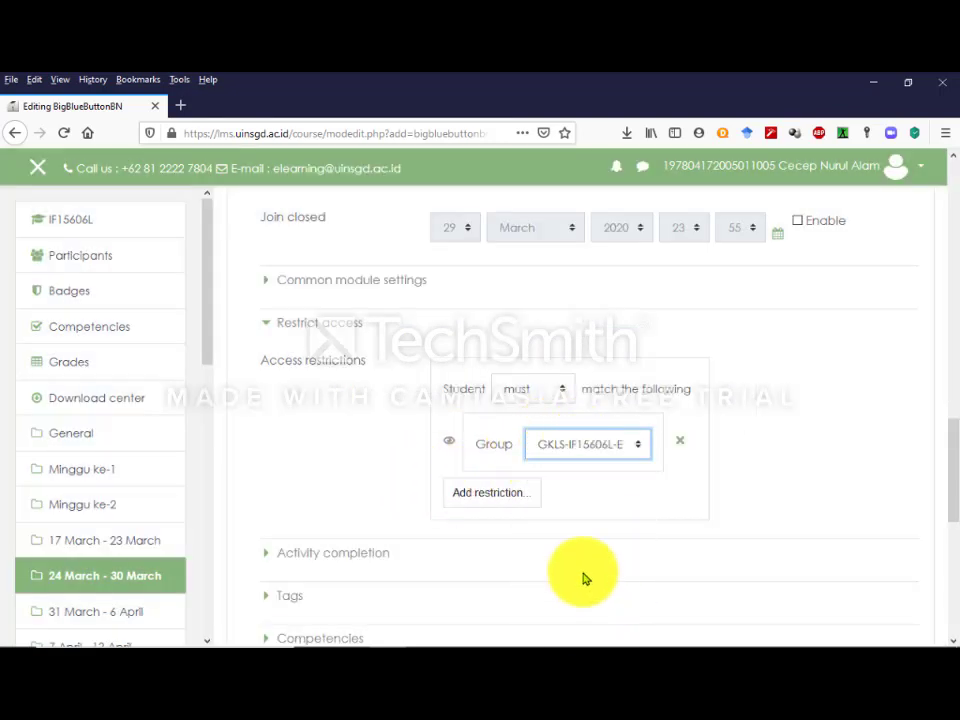
- Add a second group restriction for GKLS-IF15606L-F to the virtual classroom
{"action": "left_click", "coordinate": [481, 500]}
{"action": "left_click", "coordinate": [422, 478]}
{"action": "scroll", "coordinate": [540, 480], "scroll_direction": "down", "scroll_amount": 1}
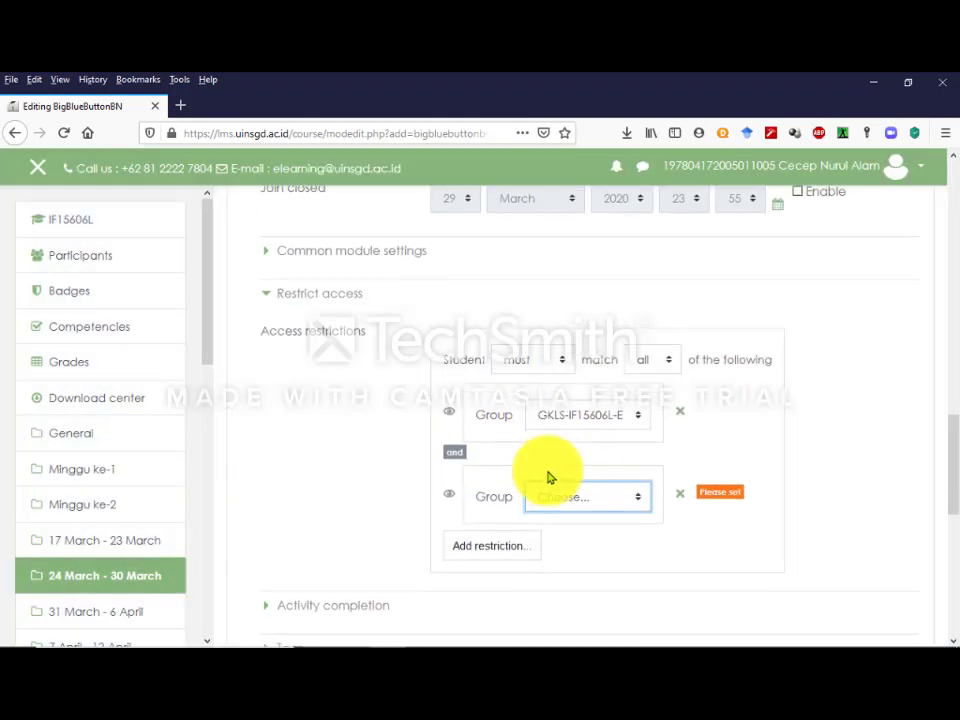
{"action": "scroll", "coordinate": [560, 475], "scroll_direction": "down", "scroll_amount": 1}
{"action": "left_click", "coordinate": [578, 463]}
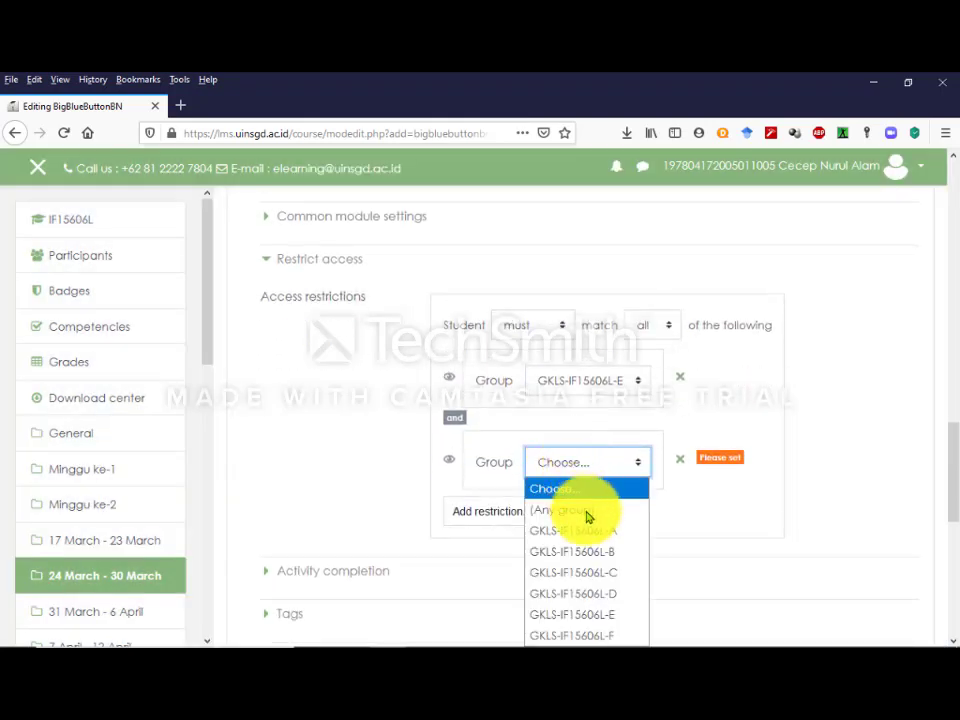
{"action": "left_click", "coordinate": [580, 636]}
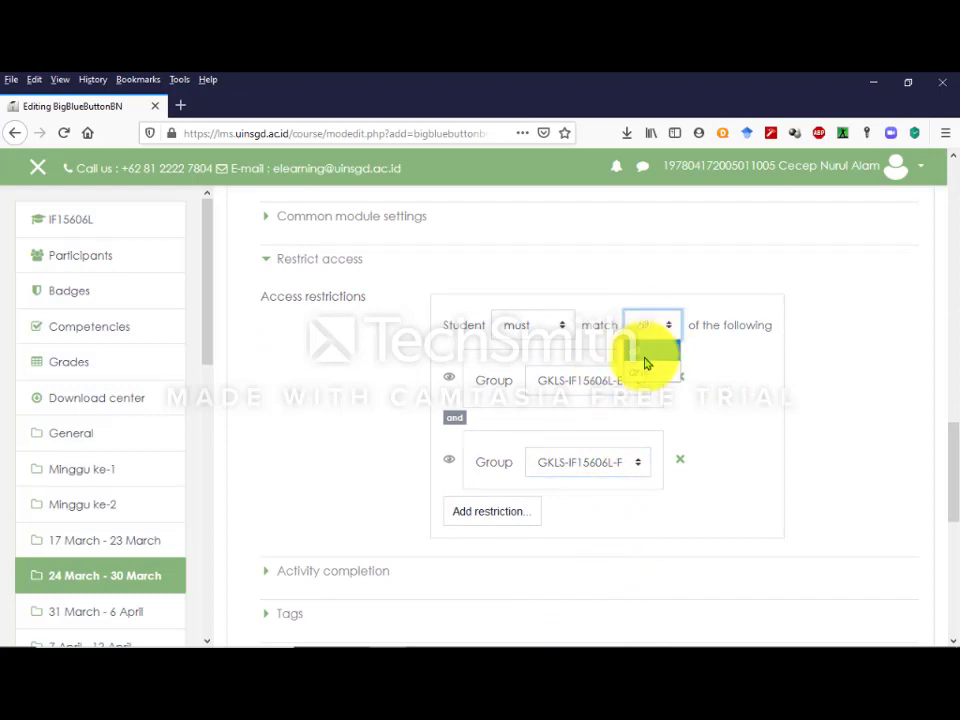
- Require students to match any of the group restrictions, and save the virtual classroom, returning to the course
{"action": "left_click", "coordinate": [640, 375]}
{"action": "scroll", "coordinate": [703, 420], "scroll_direction": "down", "scroll_amount": 4}
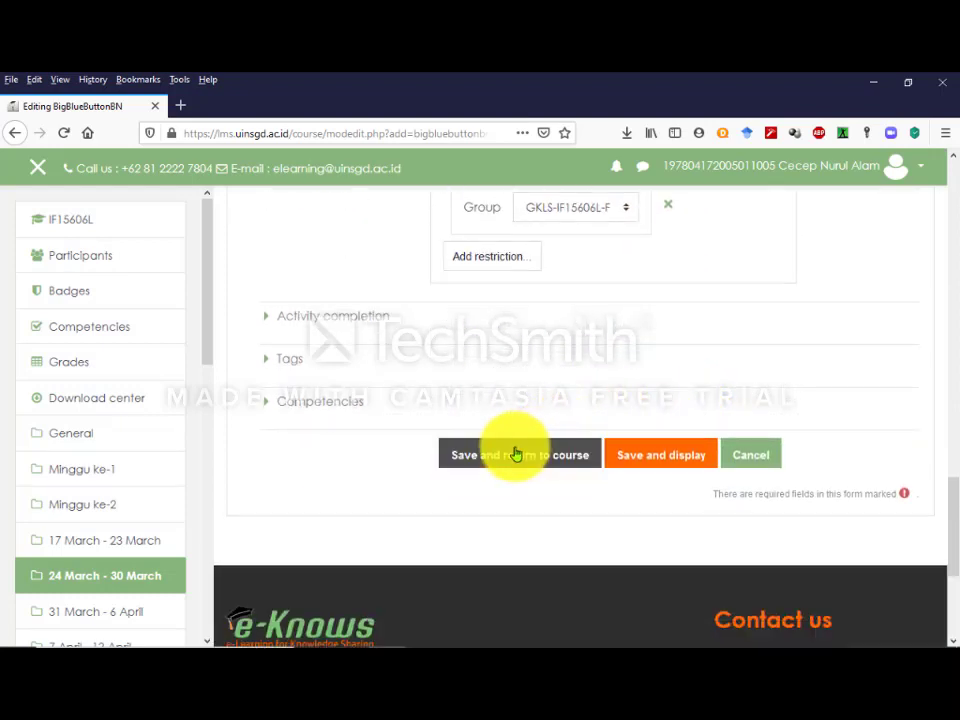
{"action": "left_click", "coordinate": [516, 455]}
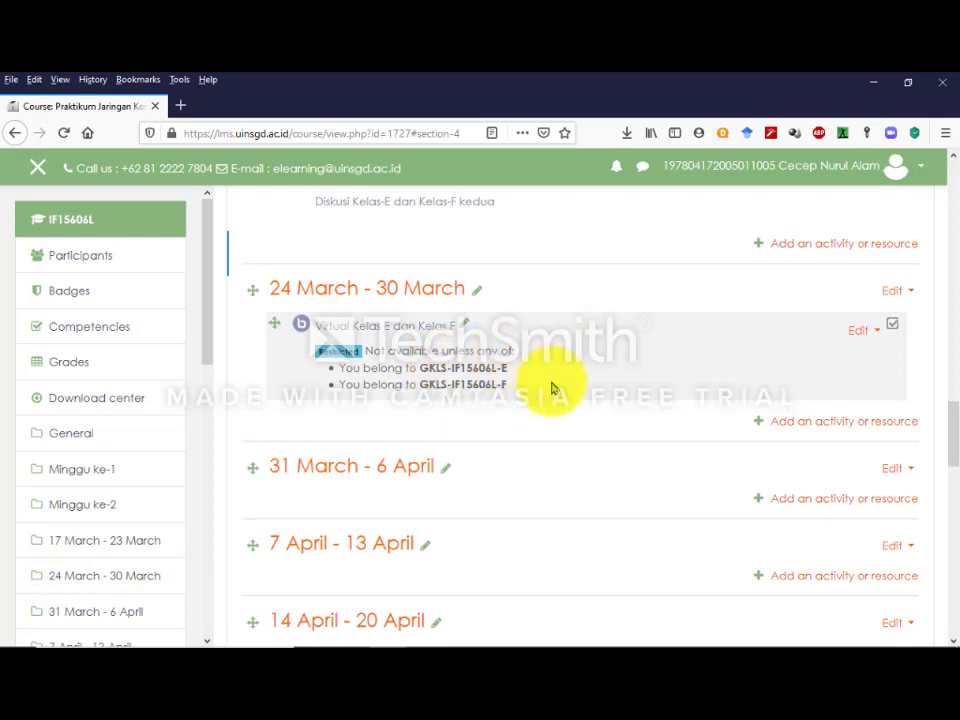
- Look over the course's weekly sections and log out of the e-Knows site
{"action": "scroll", "coordinate": [550, 388], "scroll_direction": "down", "scroll_amount": 8}
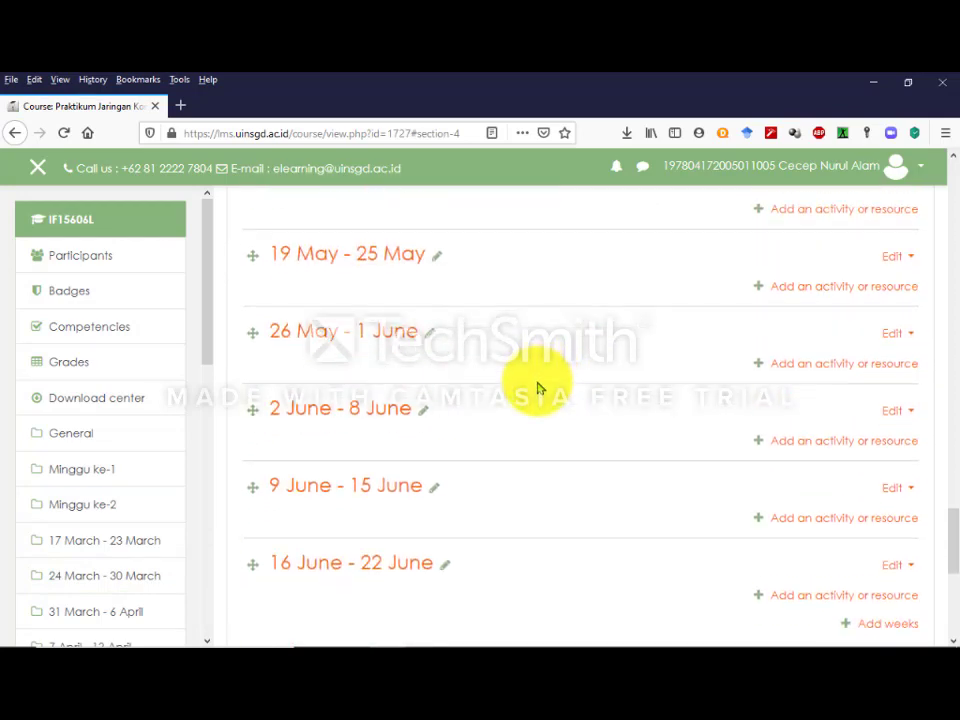
{"action": "scroll", "coordinate": [537, 388], "scroll_direction": "up", "scroll_amount": 12}
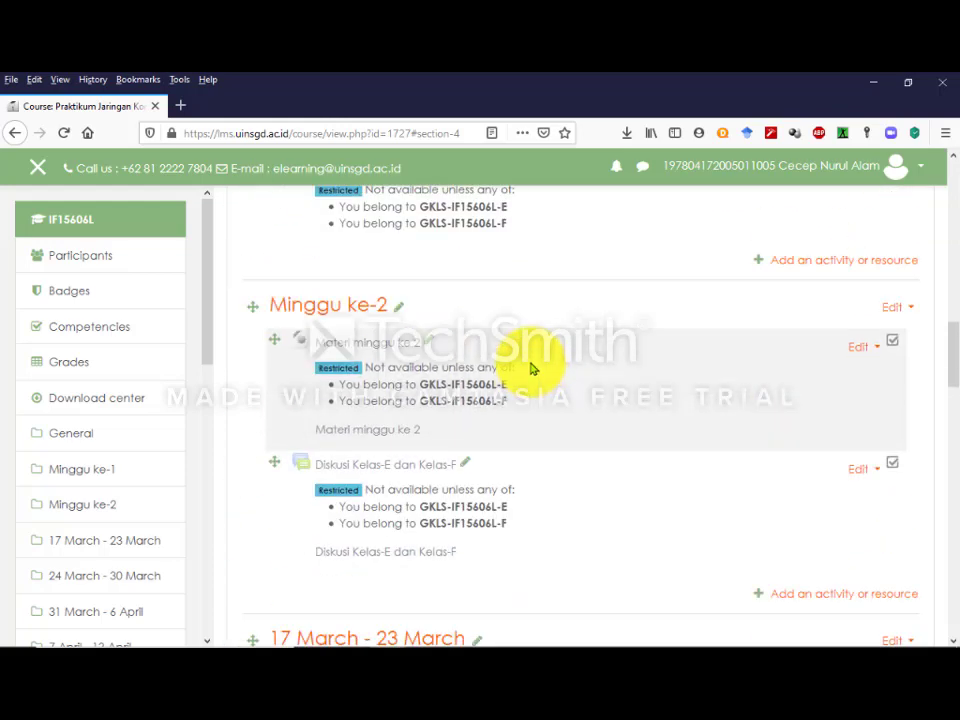
{"action": "scroll", "coordinate": [533, 369], "scroll_direction": "up", "scroll_amount": 10}
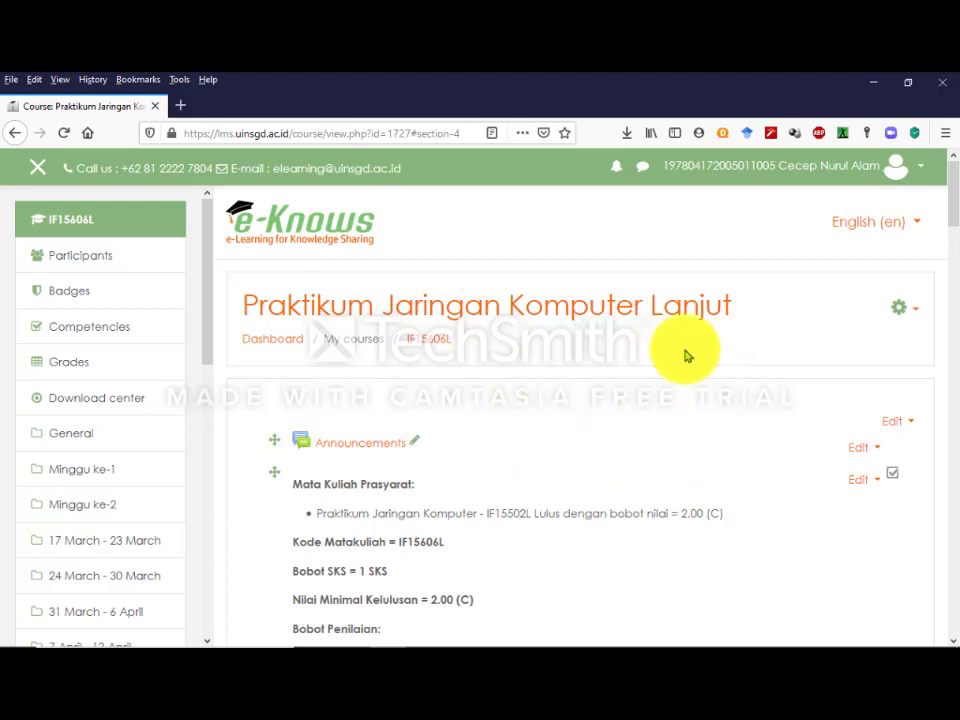
{"action": "left_click", "coordinate": [922, 173]}
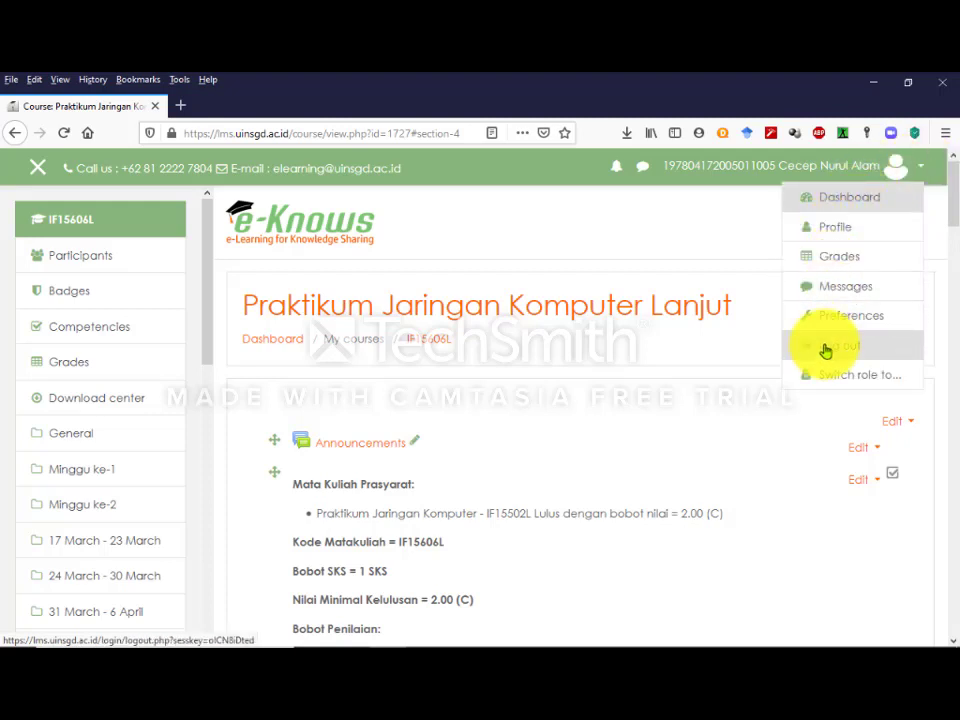
{"action": "left_click", "coordinate": [826, 347]}
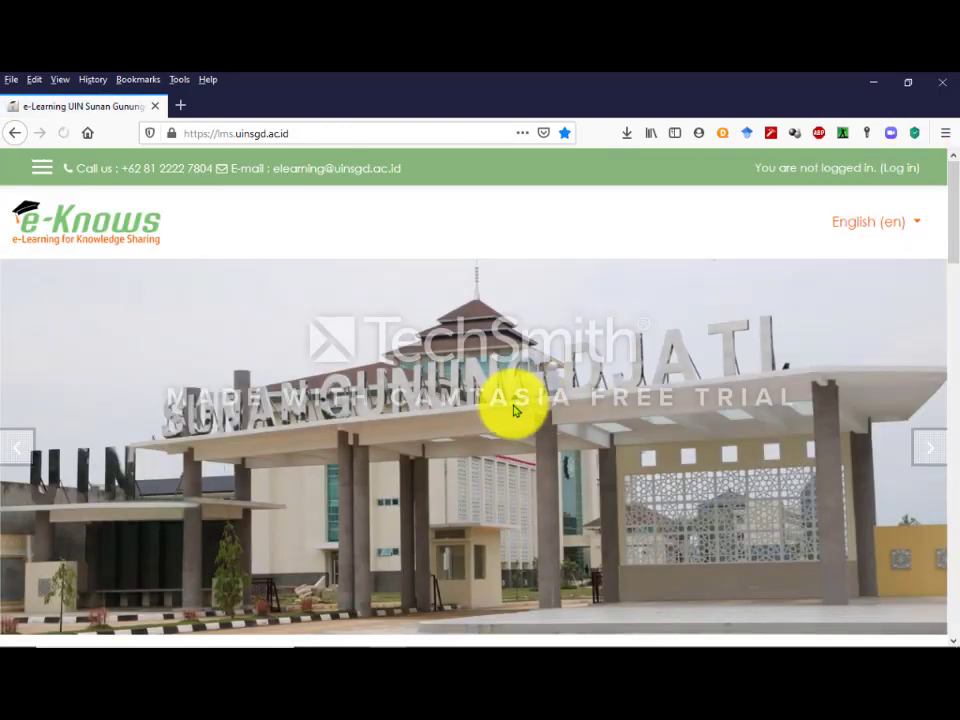